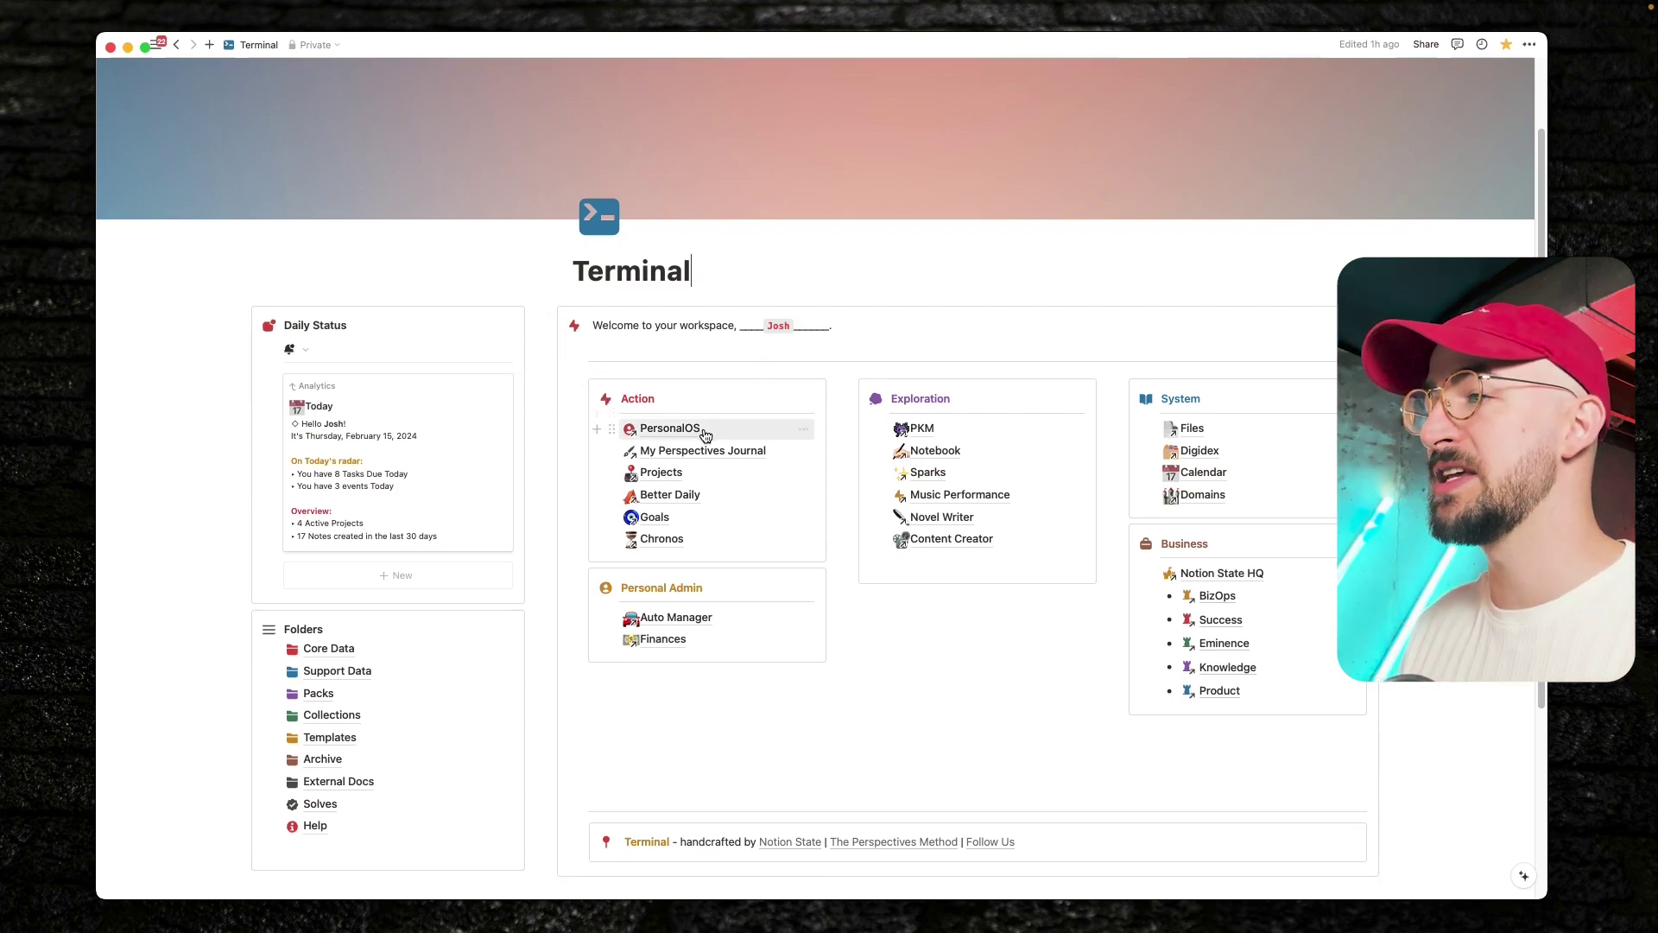
Navigate from PersonalOS up through Pack_PersonalOS to the Packs page, then return to Terminal
{"action": "mouse_move", "coordinate": [704, 432]}
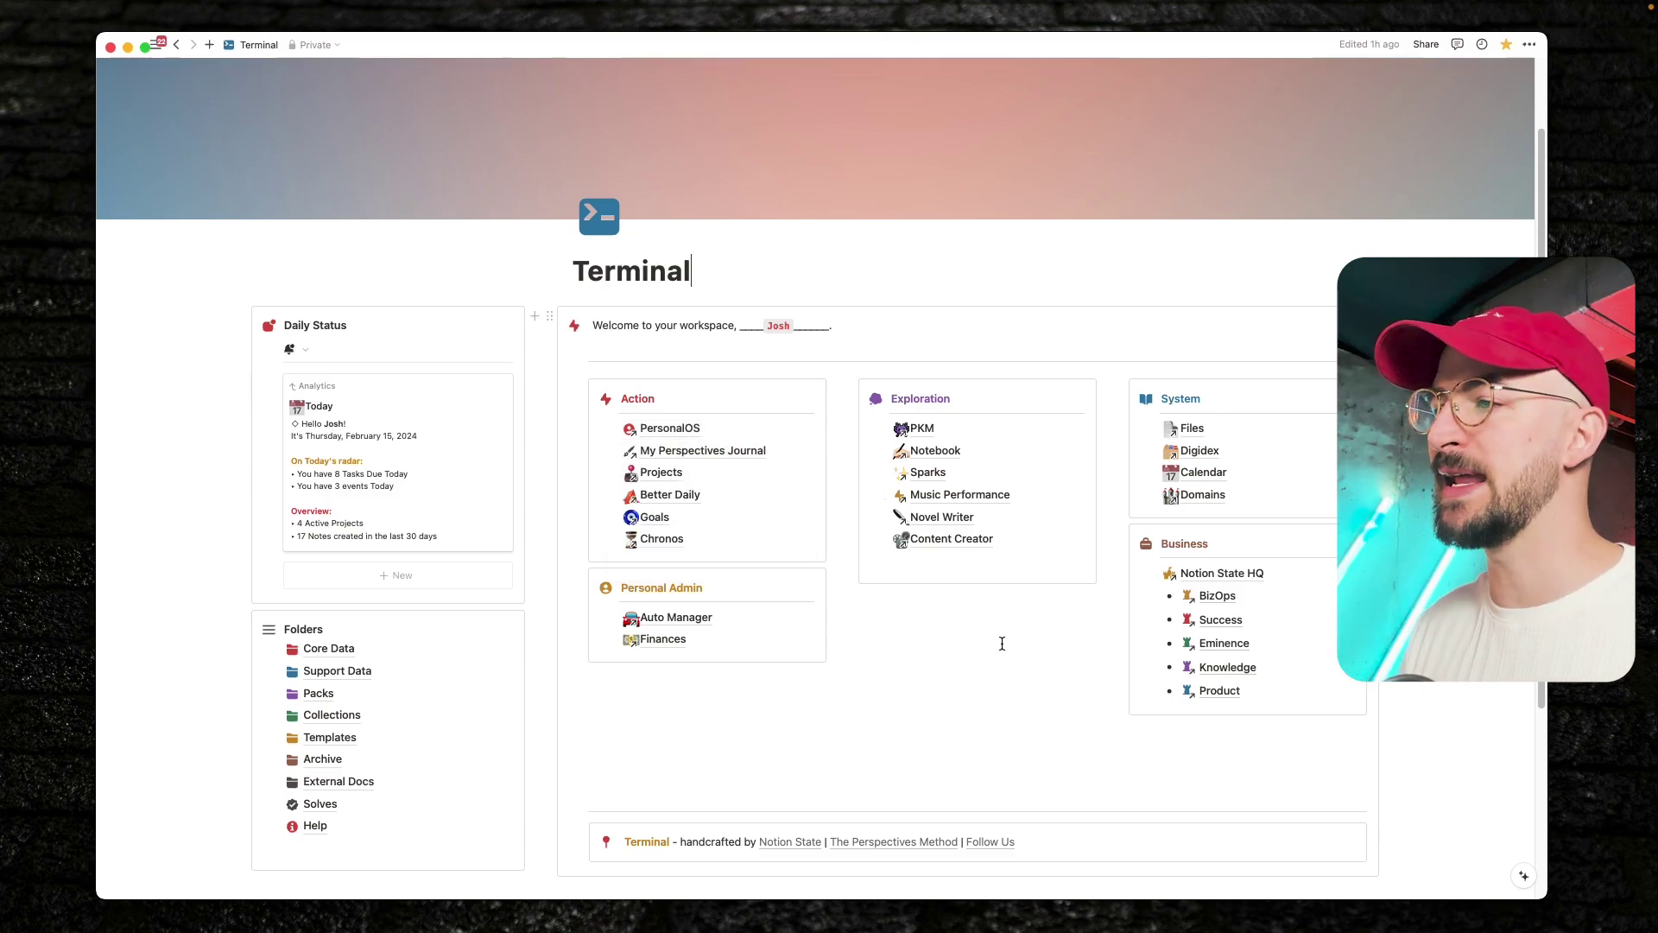
{"action": "mouse_move", "coordinate": [652, 430]}
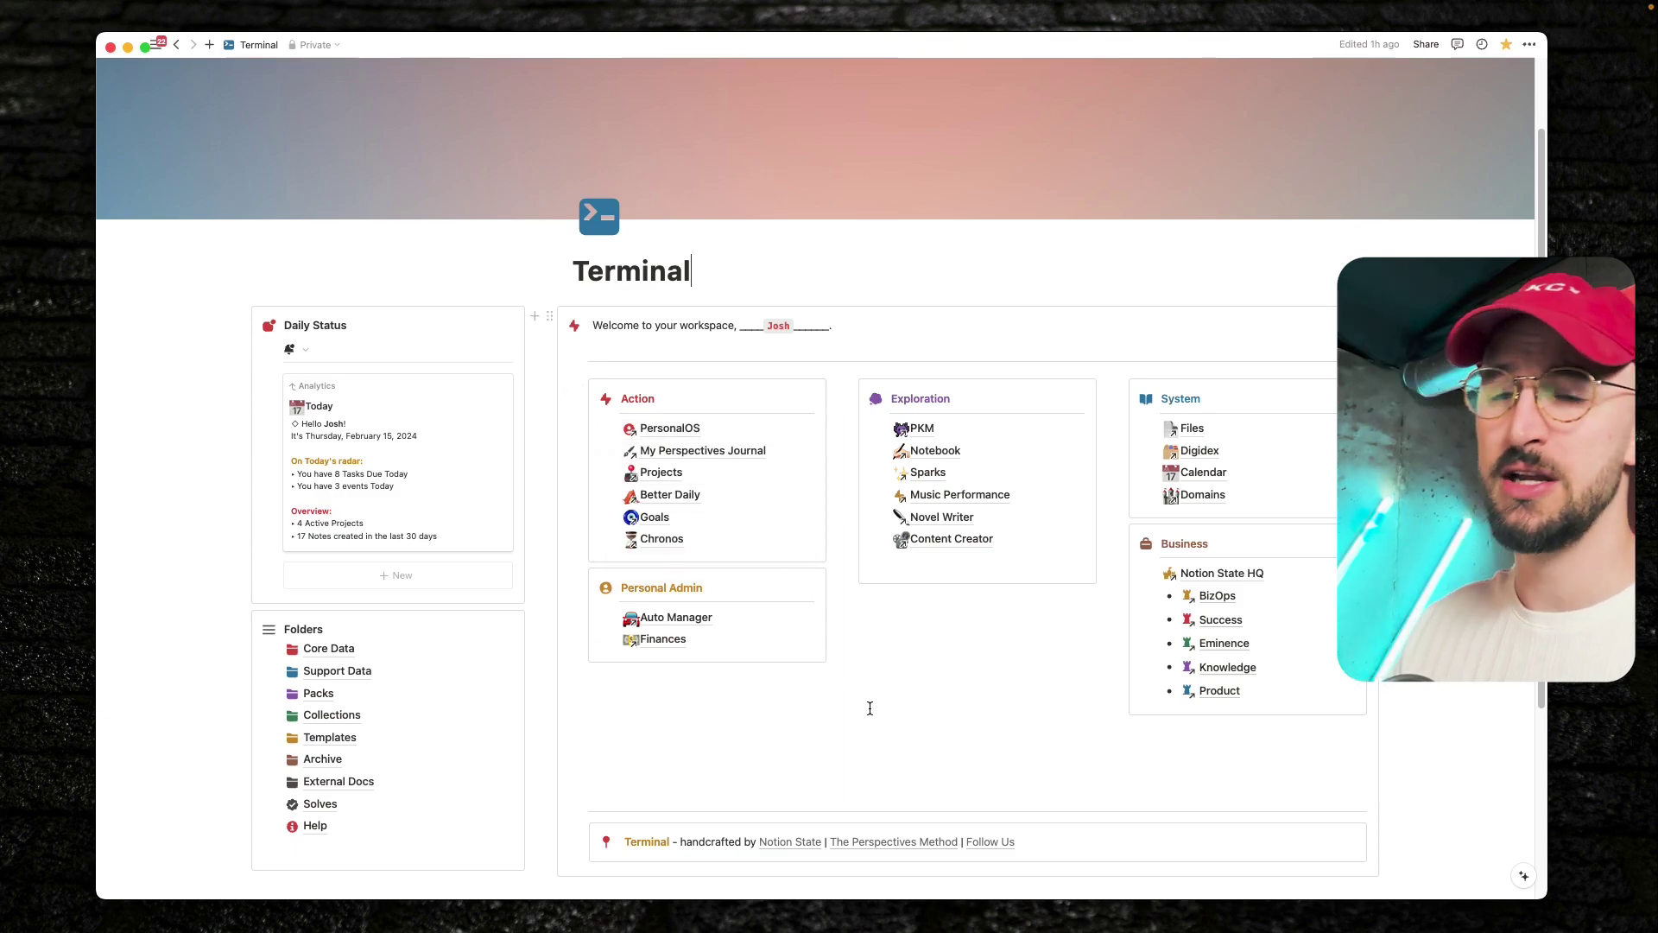
{"action": "left_click", "coordinate": [678, 428]}
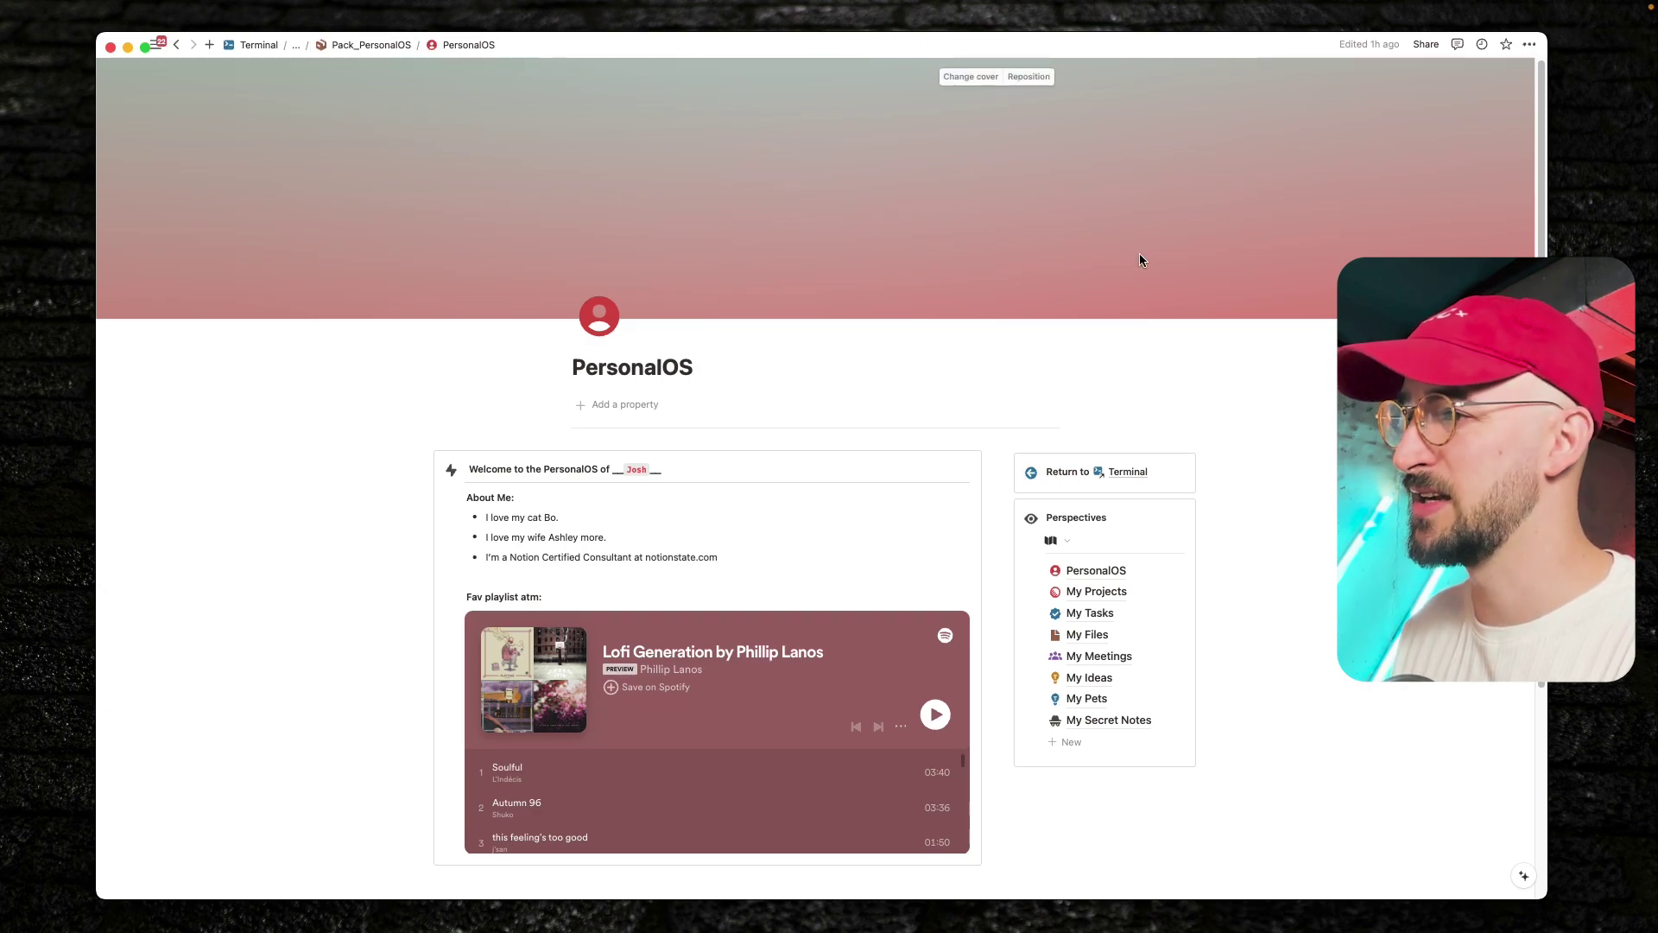
{"action": "left_click", "coordinate": [371, 48]}
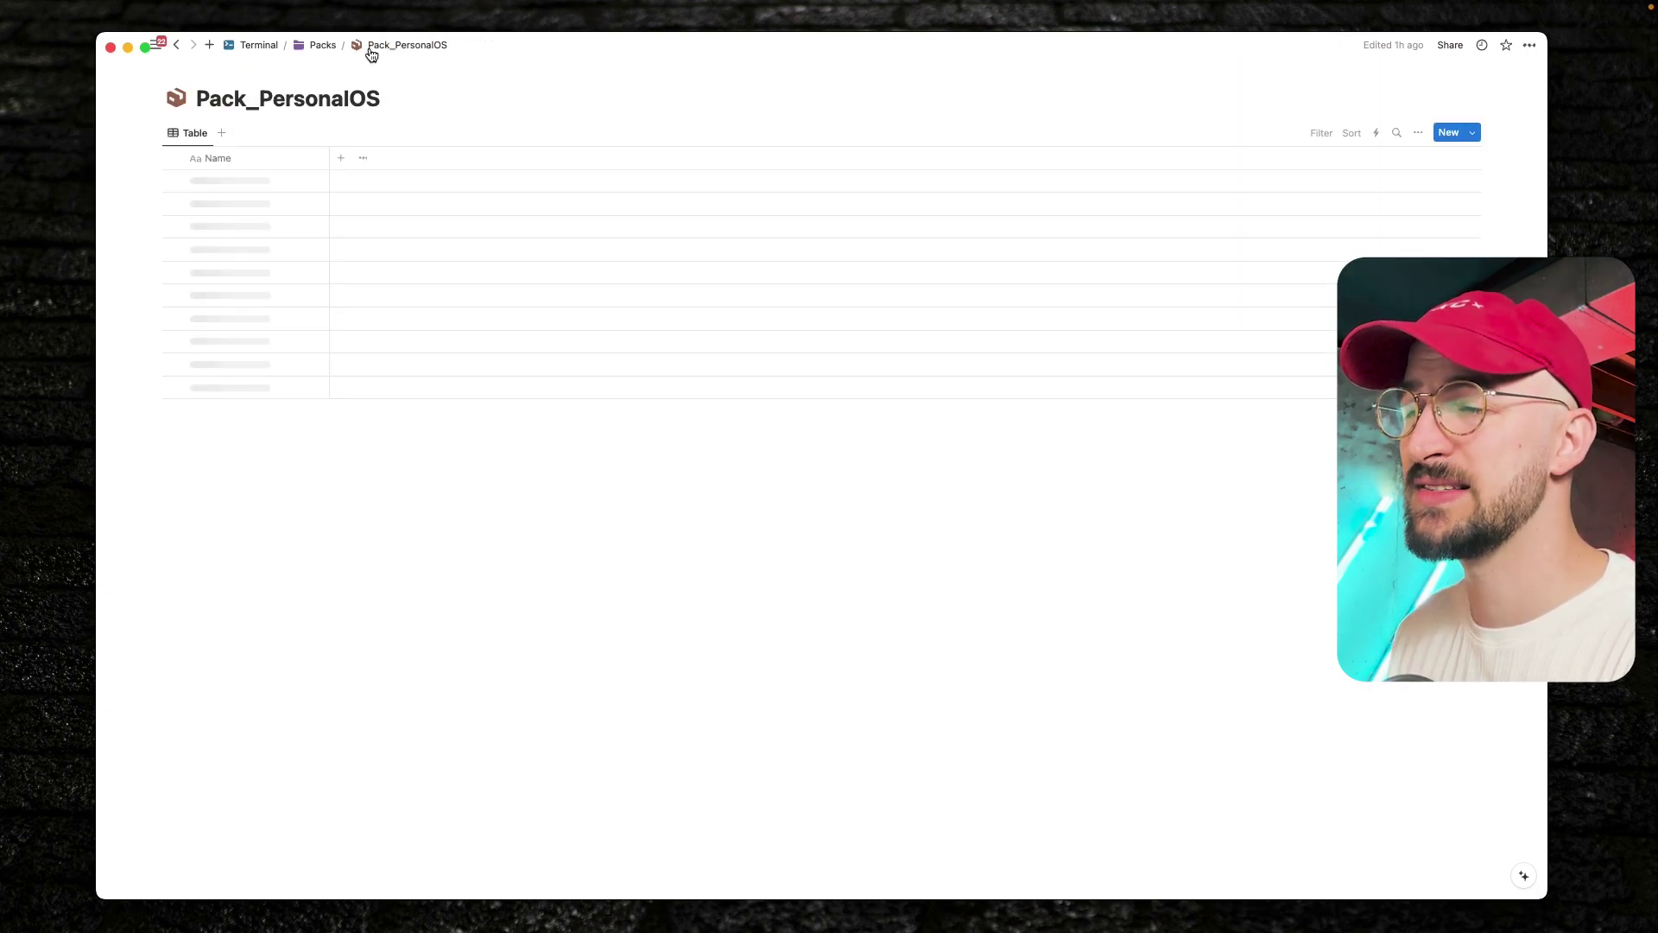
{"action": "left_click", "coordinate": [316, 45]}
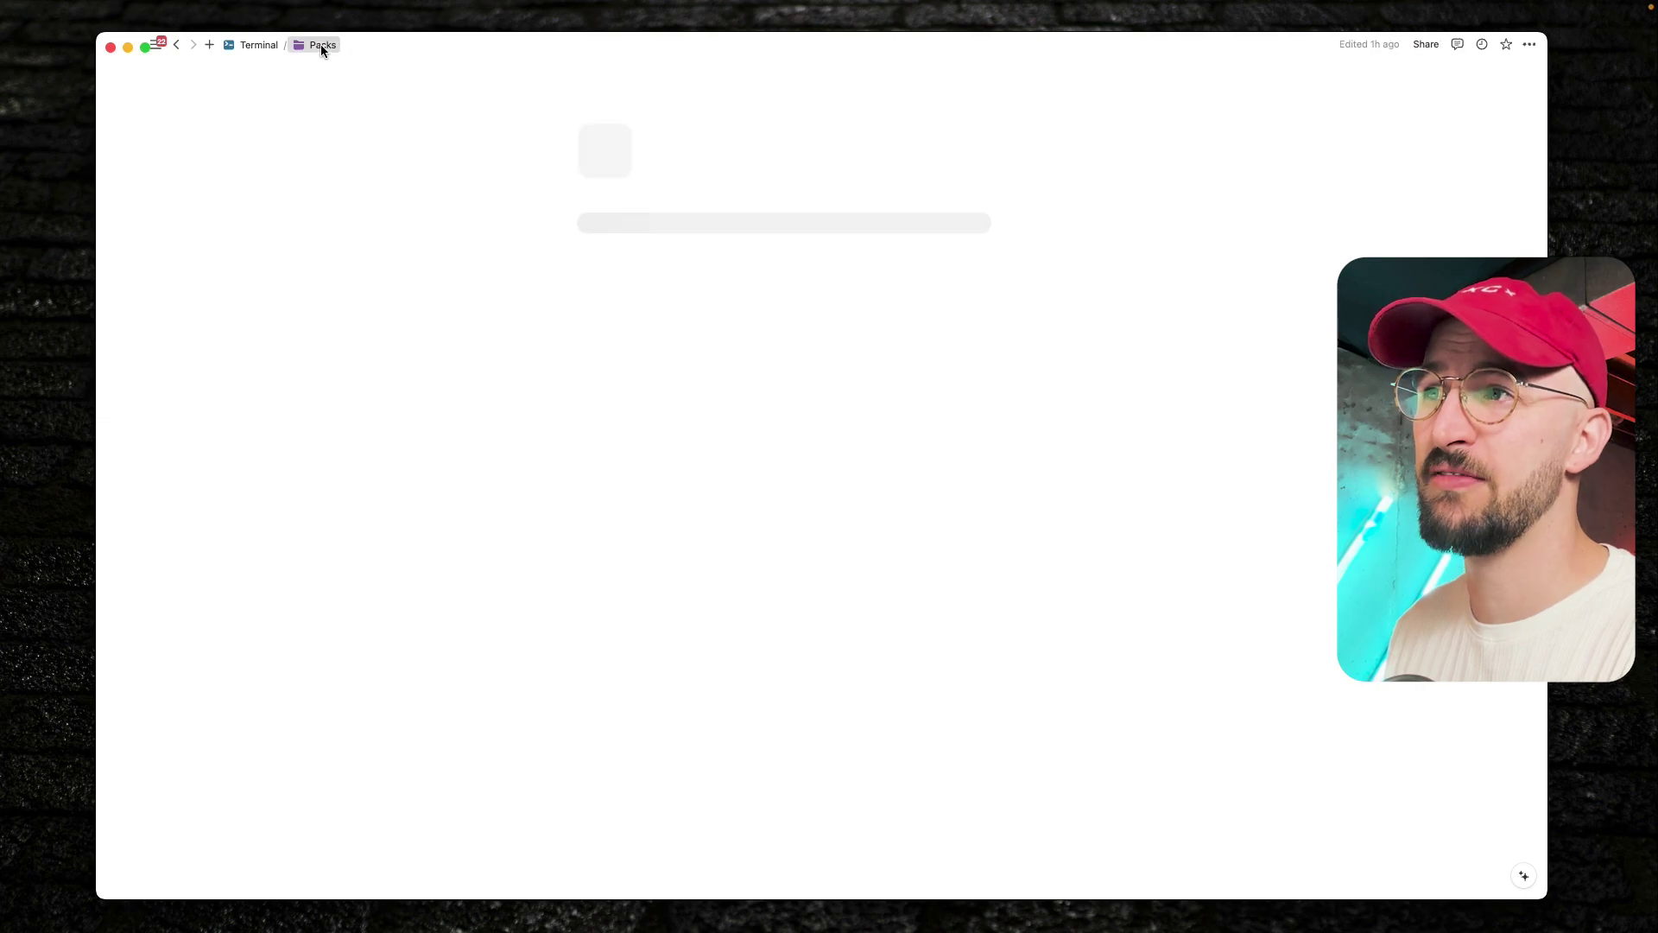
{"action": "left_click", "coordinate": [320, 45]}
{"action": "left_click", "coordinate": [361, 193]}
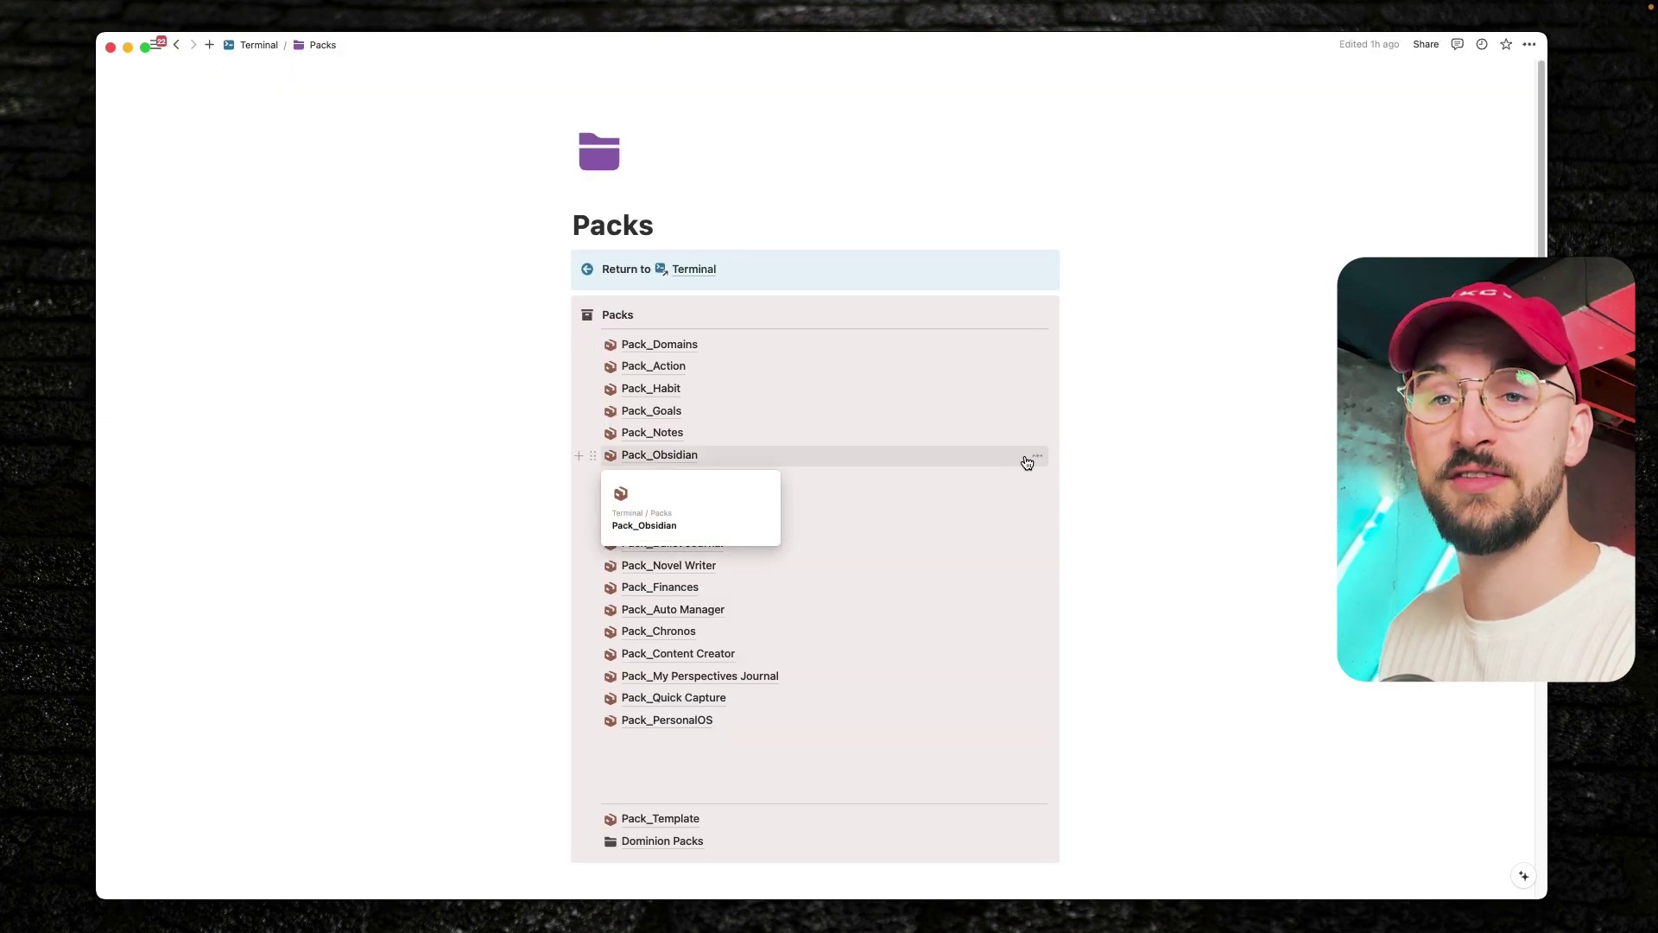
{"action": "left_click", "coordinate": [686, 270]}
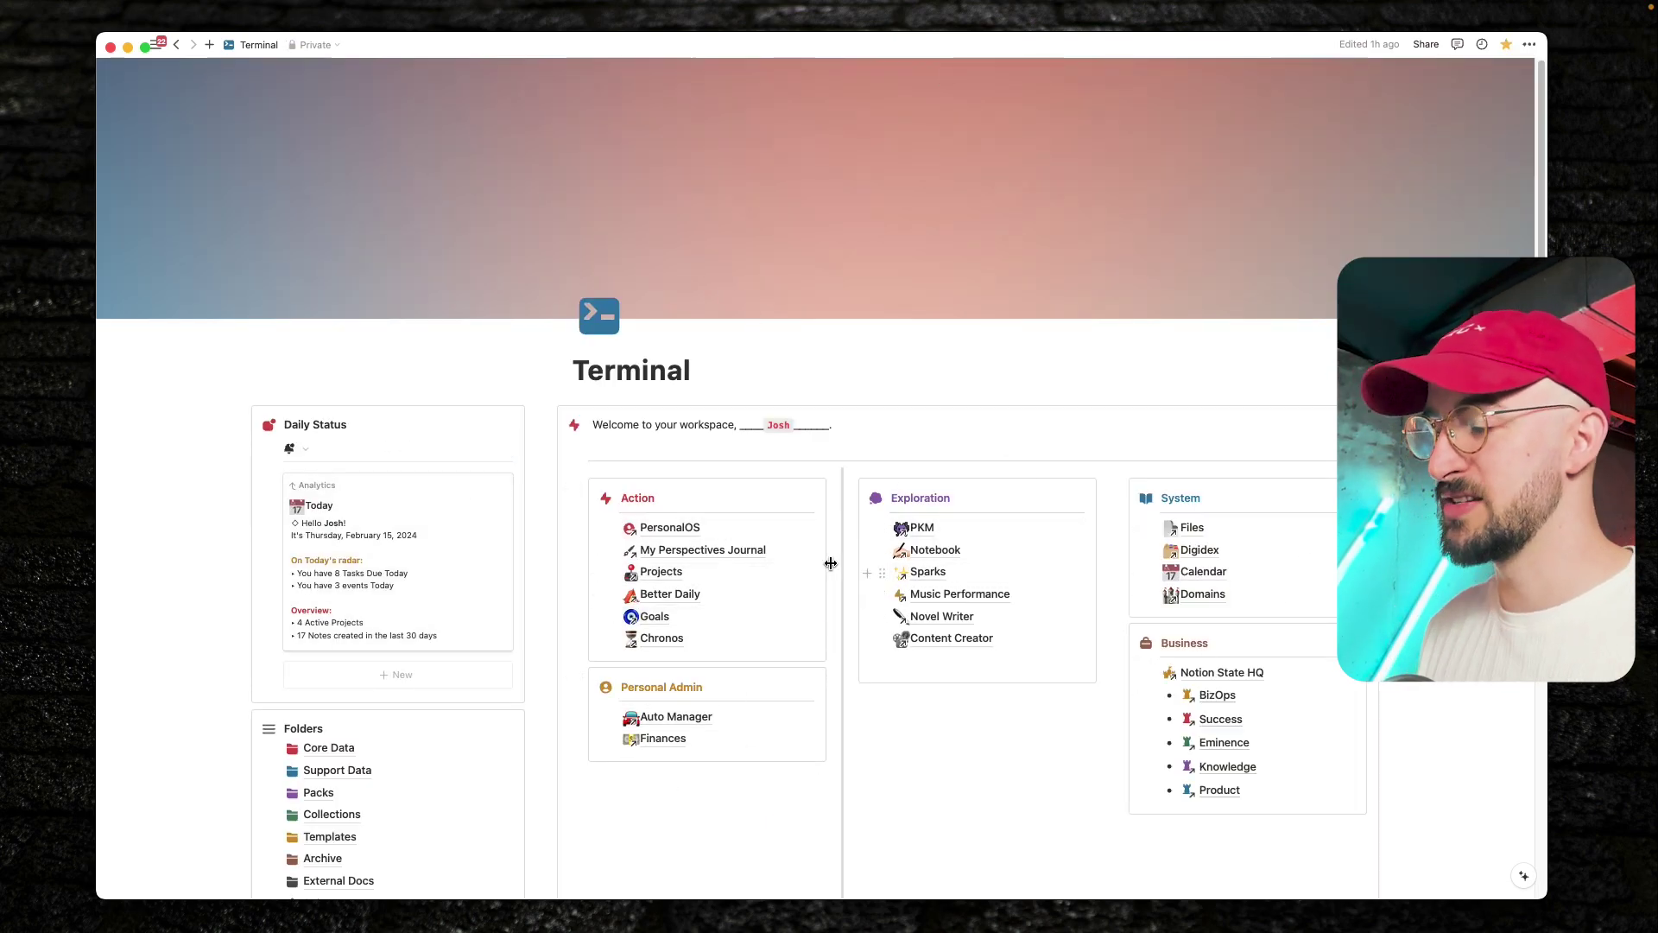
Open the Packs folder from Terminal to view its 18 packs and Pack_Template
{"action": "scroll", "coordinate": [684, 524], "scroll_direction": "down", "scroll_amount": 1}
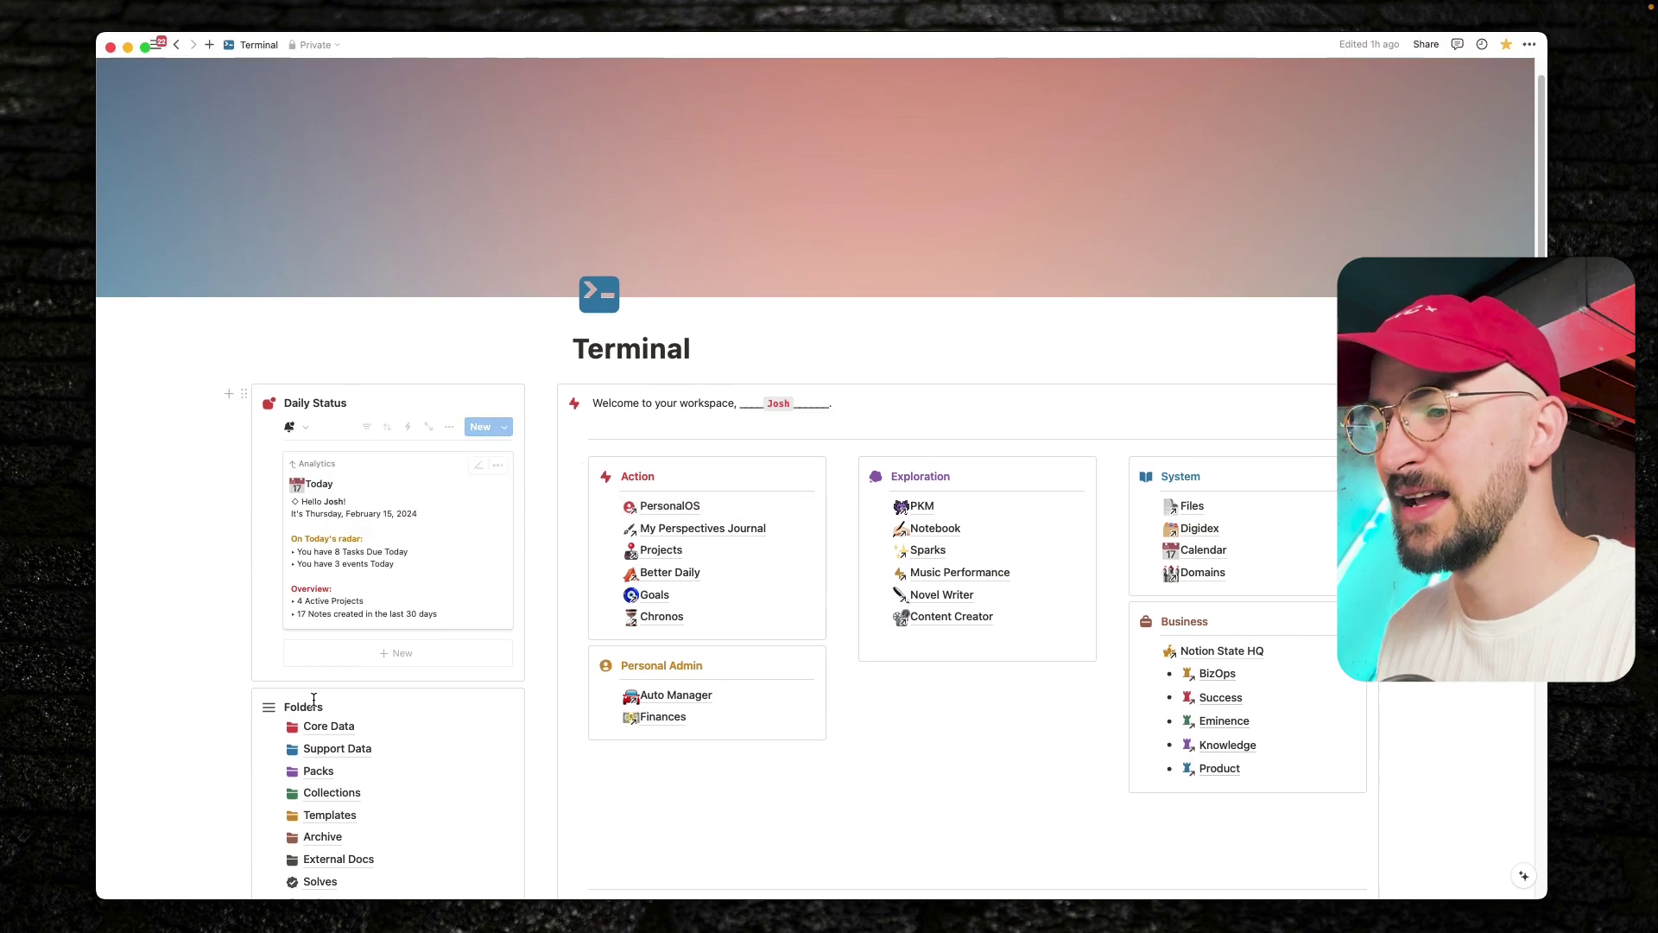
{"action": "left_click", "coordinate": [316, 772]}
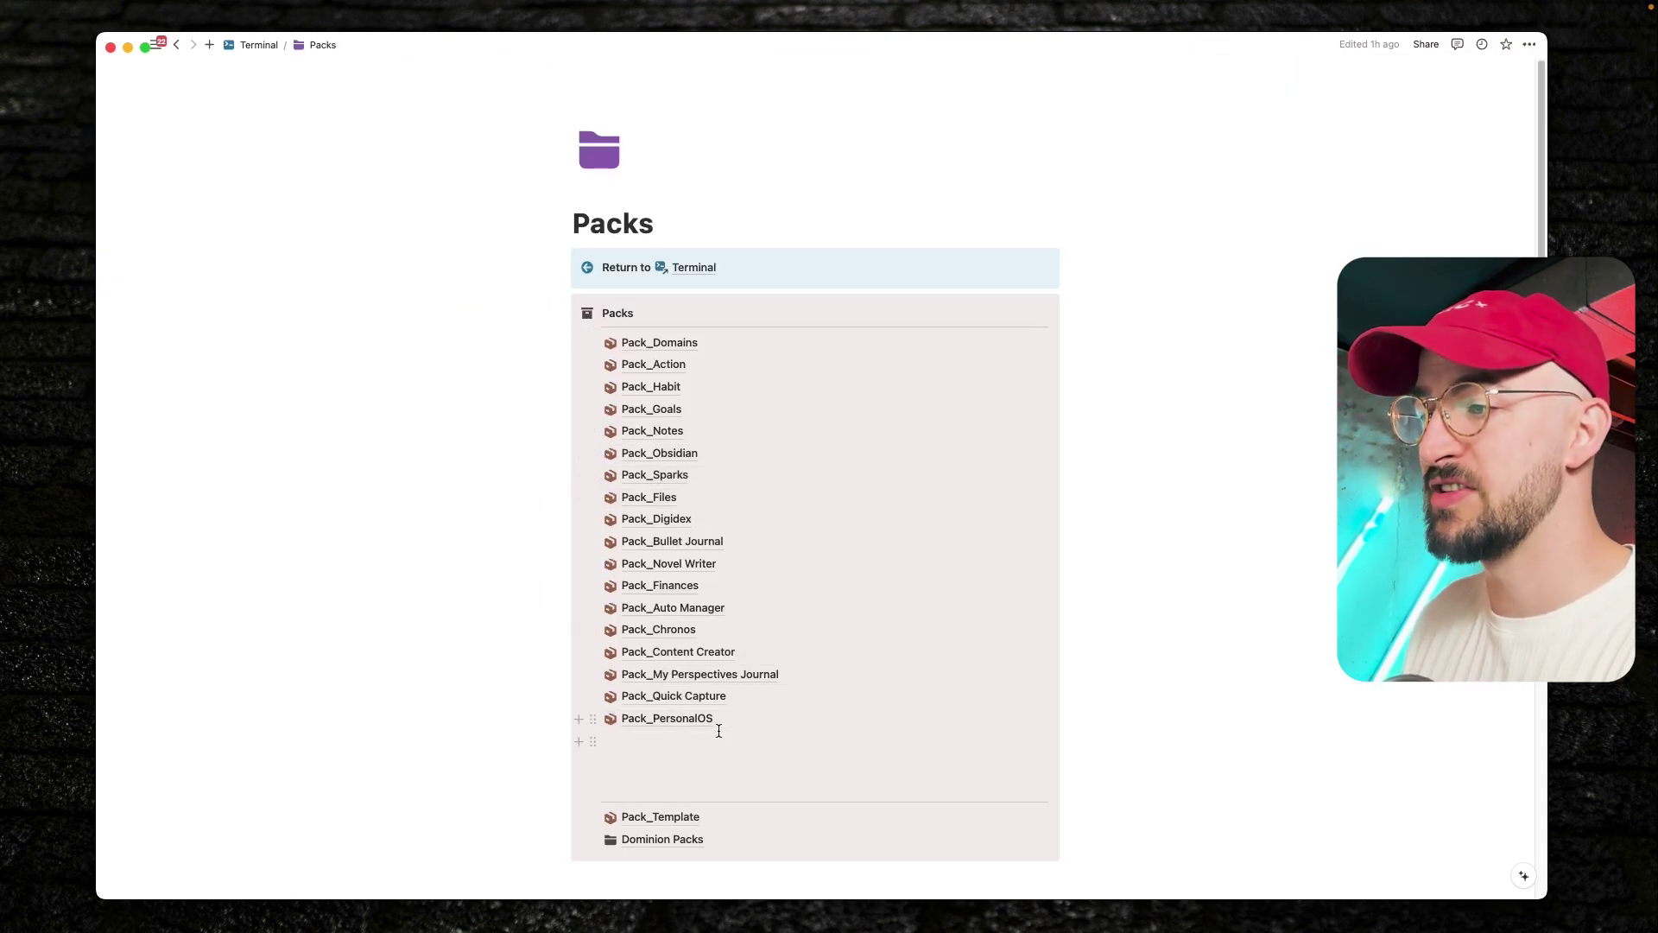
{"action": "mouse_move", "coordinate": [687, 724]}
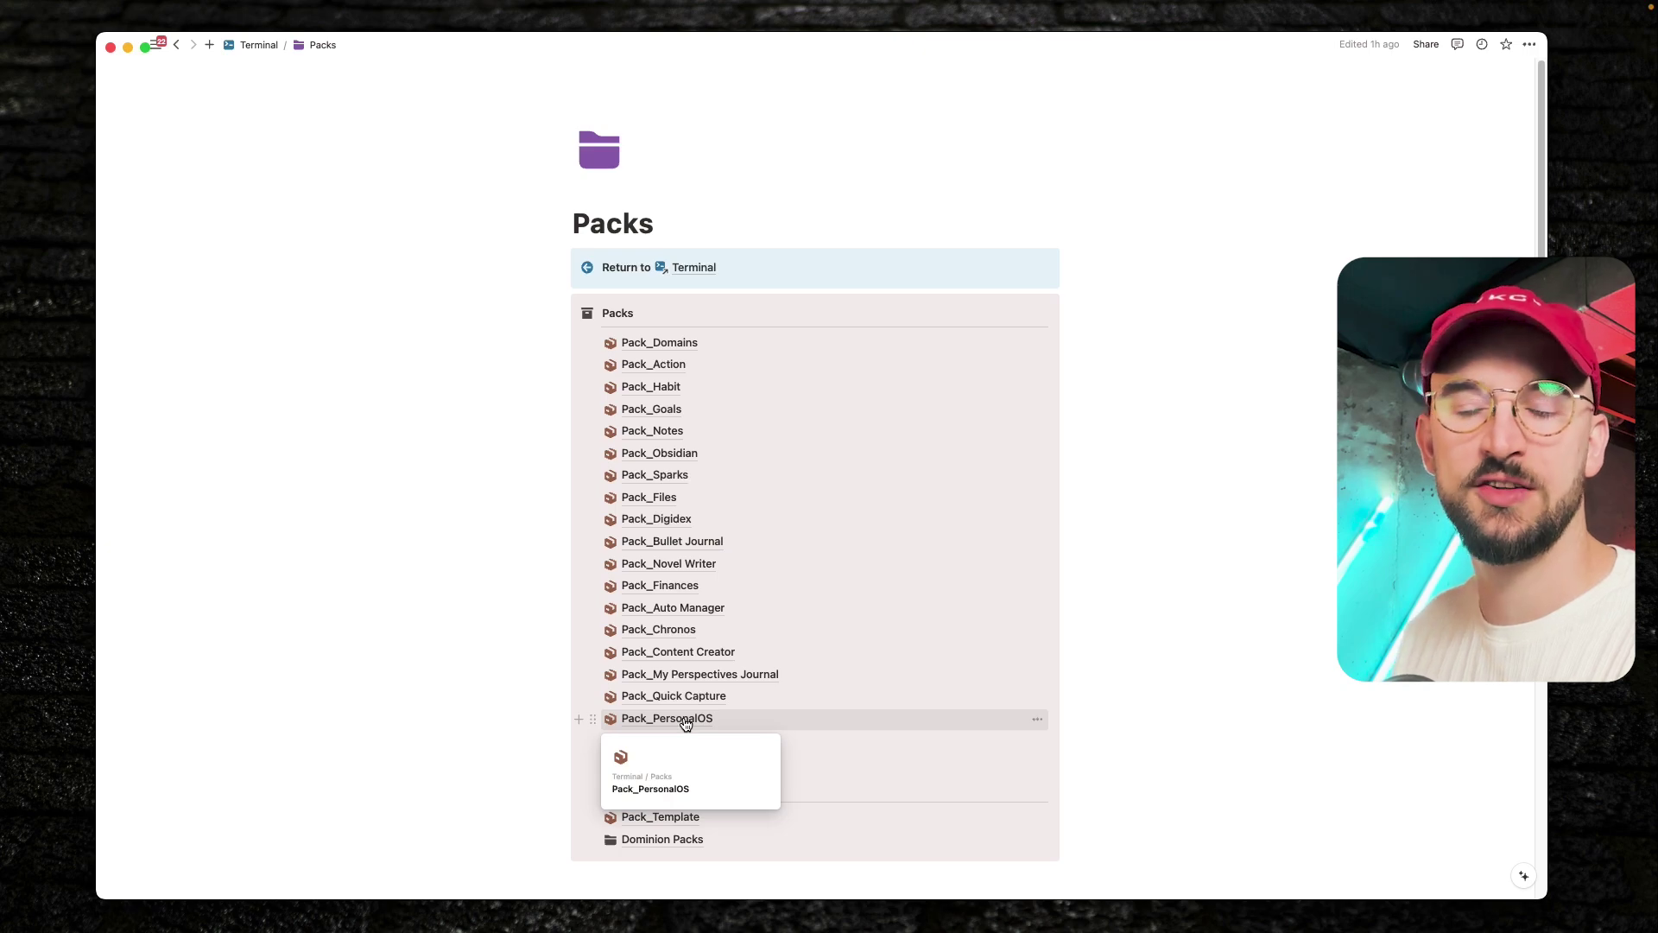
{"action": "scroll", "coordinate": [657, 758], "scroll_direction": "down", "scroll_amount": 2}
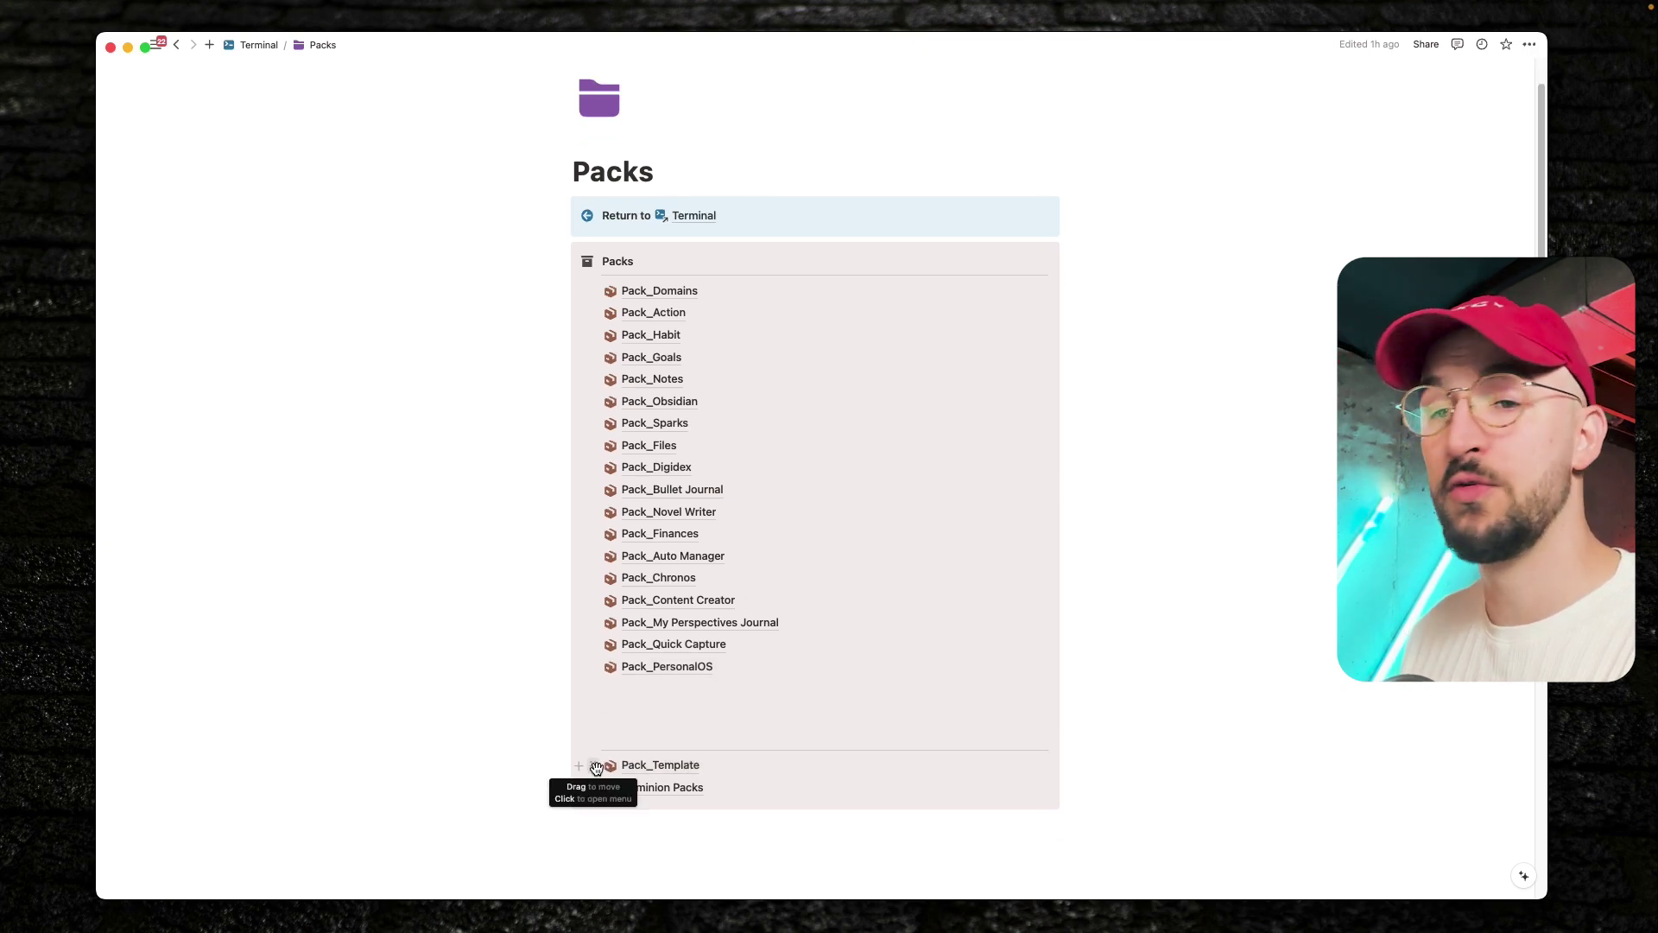
{"action": "mouse_move", "coordinate": [735, 766]}
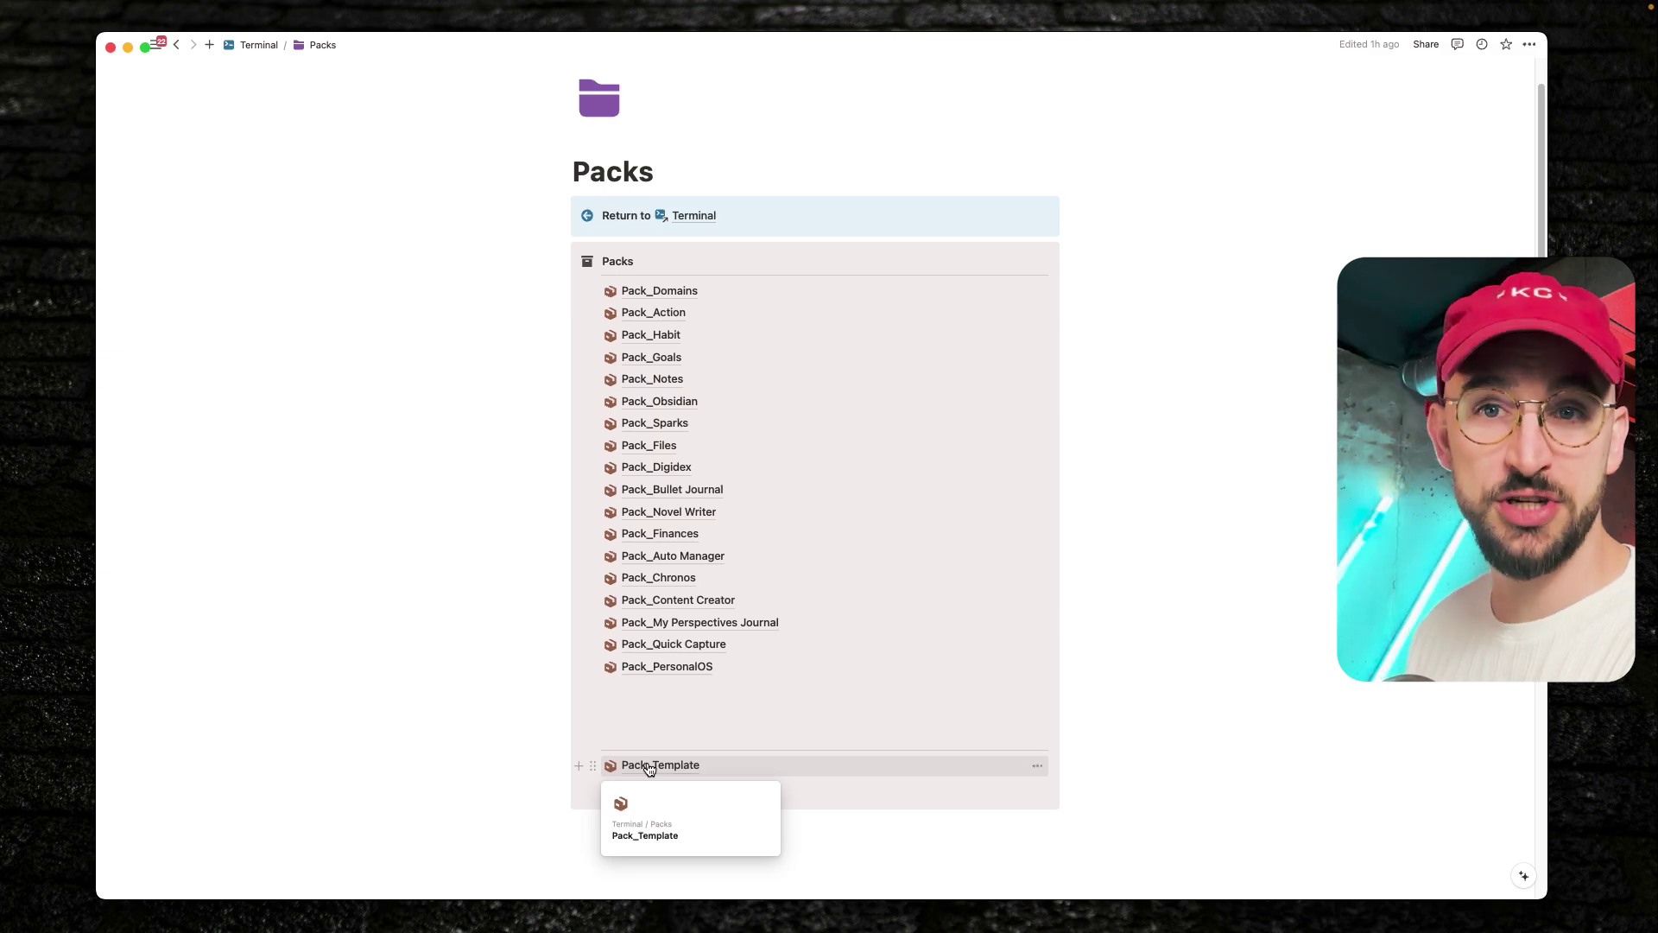
Duplicate Pack_Template with its content and open the Pack_Template (1) copy
{"action": "left_click", "coordinate": [595, 765]}
{"action": "mouse_move", "coordinate": [512, 578]}
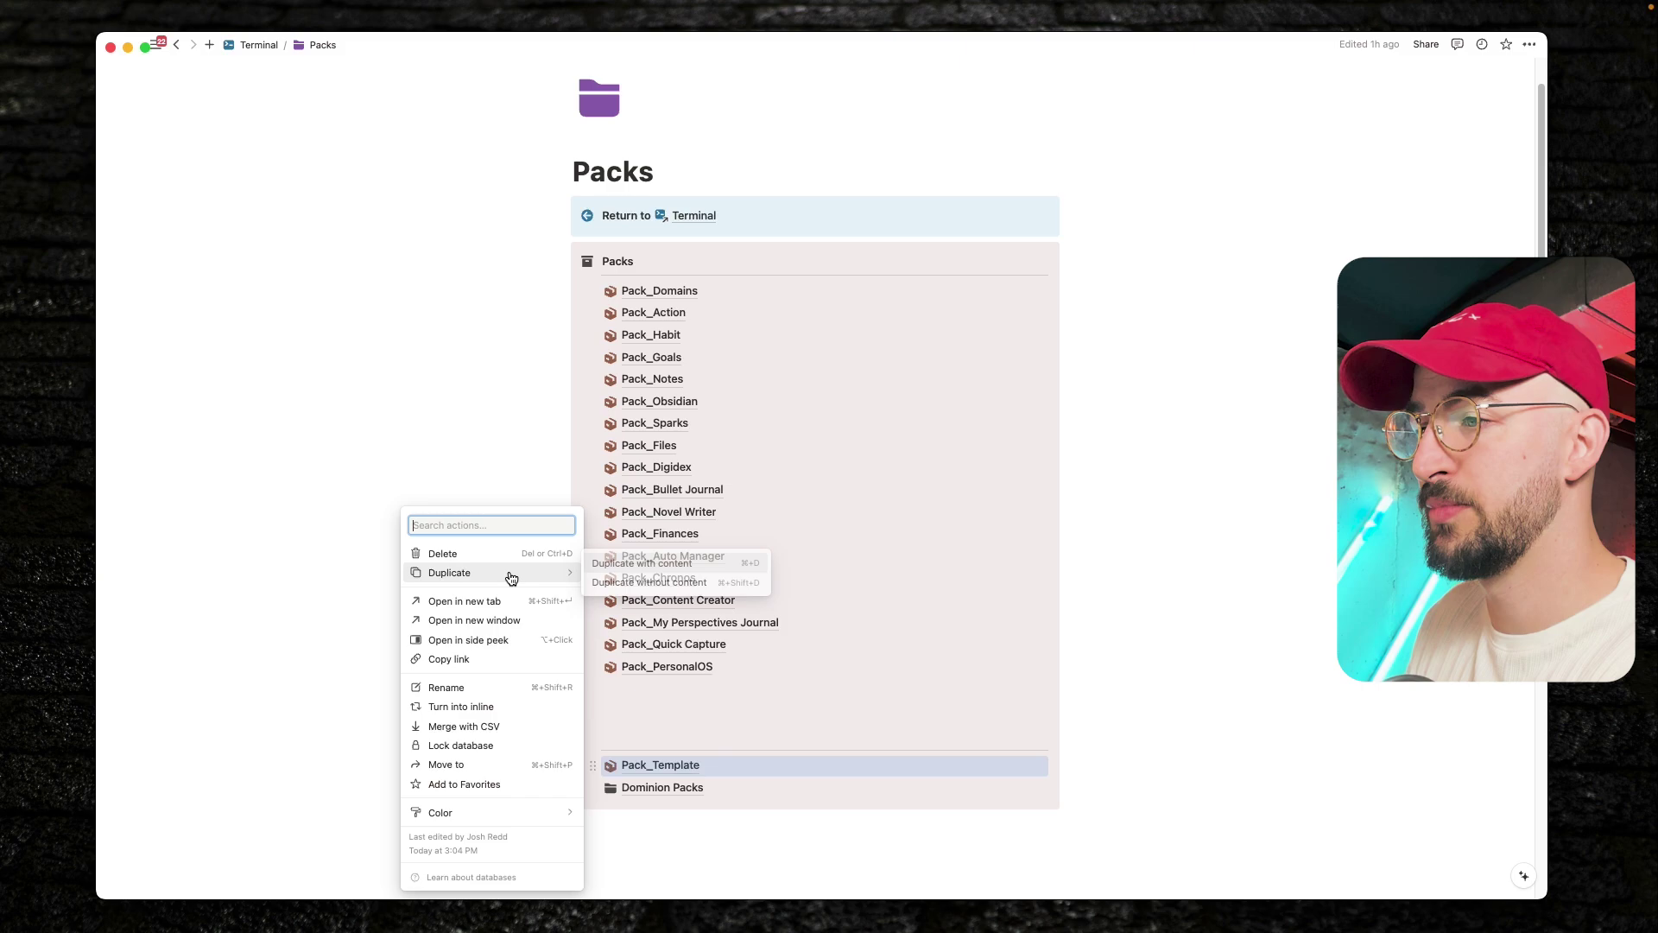
{"action": "left_click", "coordinate": [682, 564]}
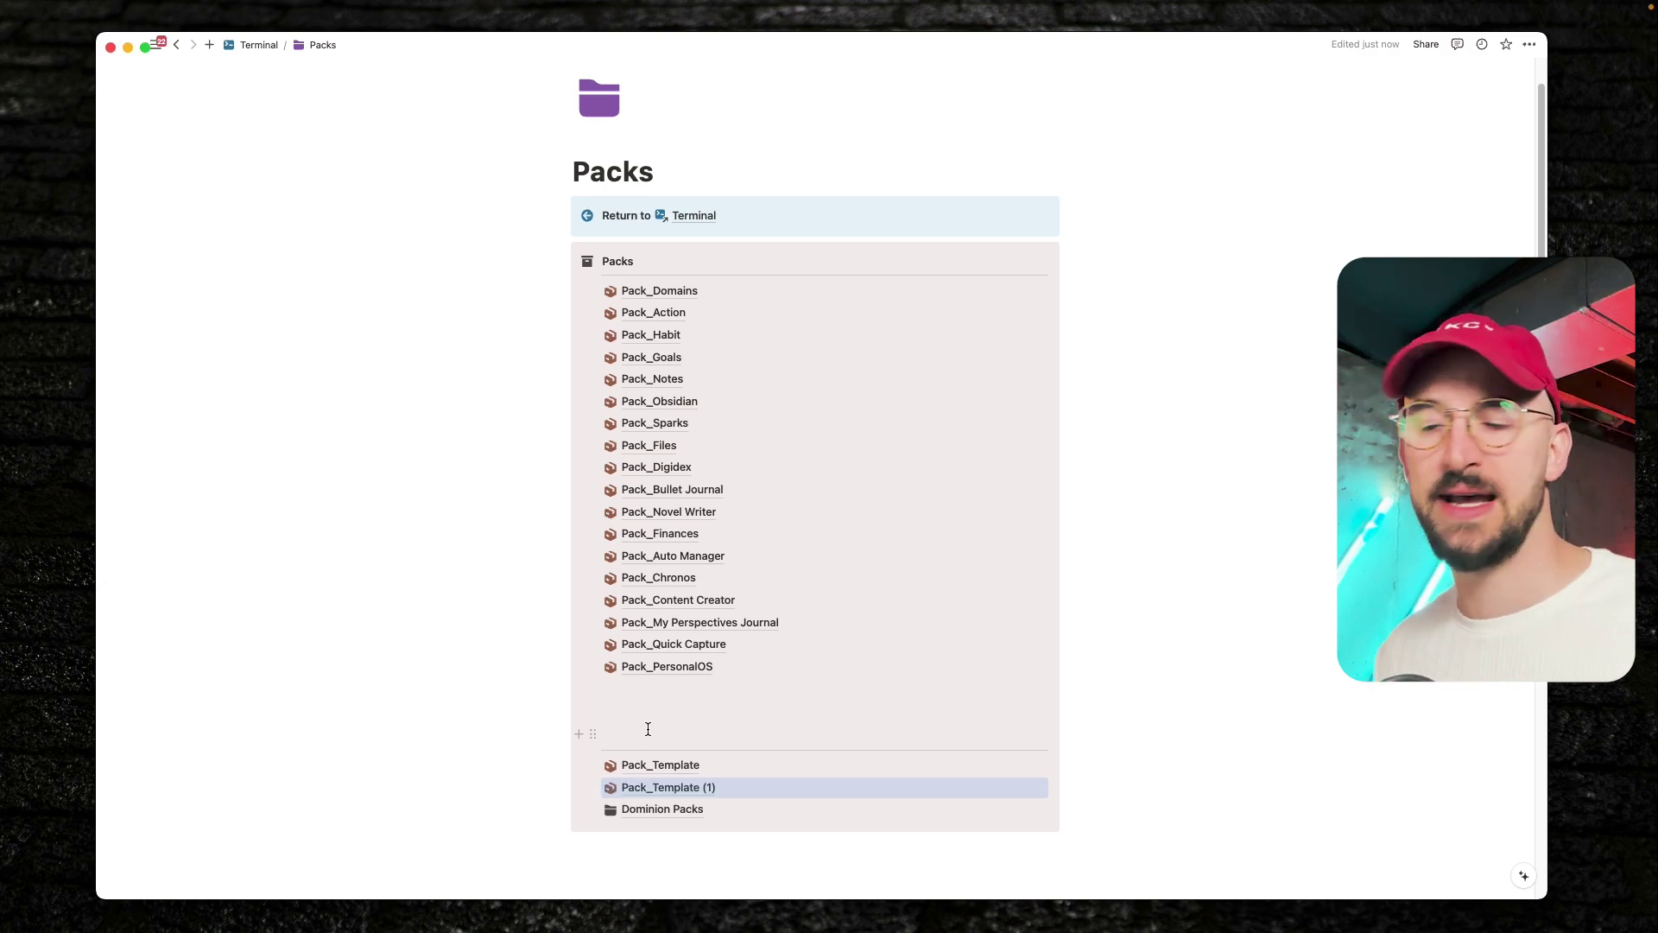
{"action": "left_click", "coordinate": [652, 790]}
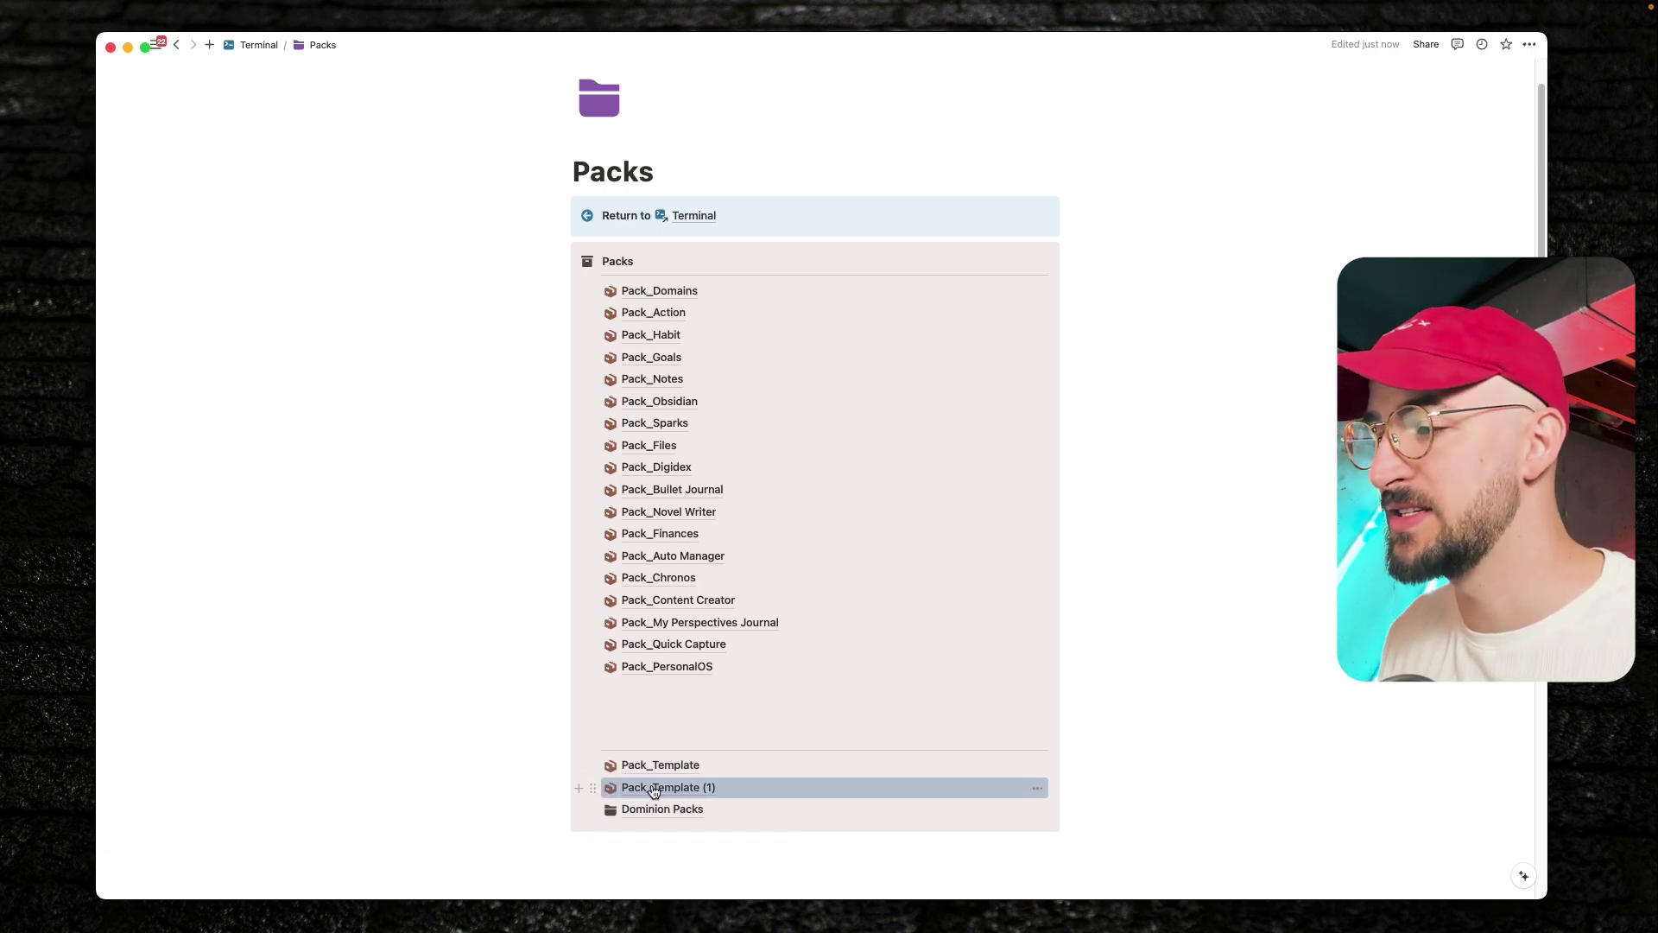
Open the copy's New App page and copy its link
{"action": "left_click", "coordinate": [245, 207]}
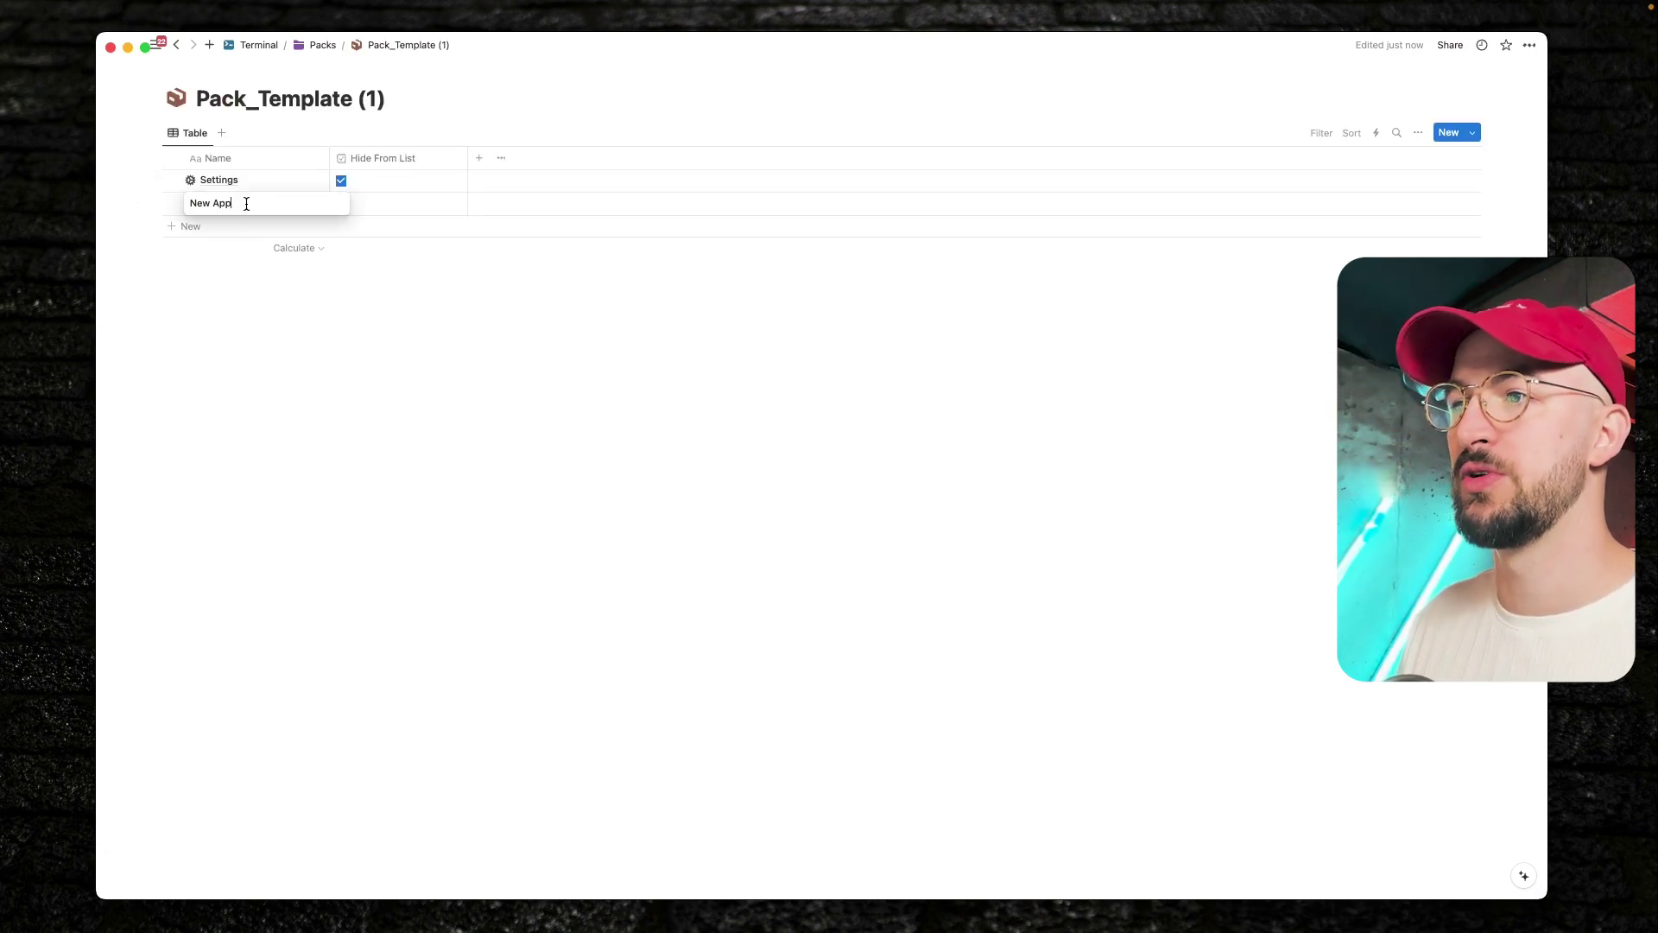
{"action": "key", "text": "Escape"}
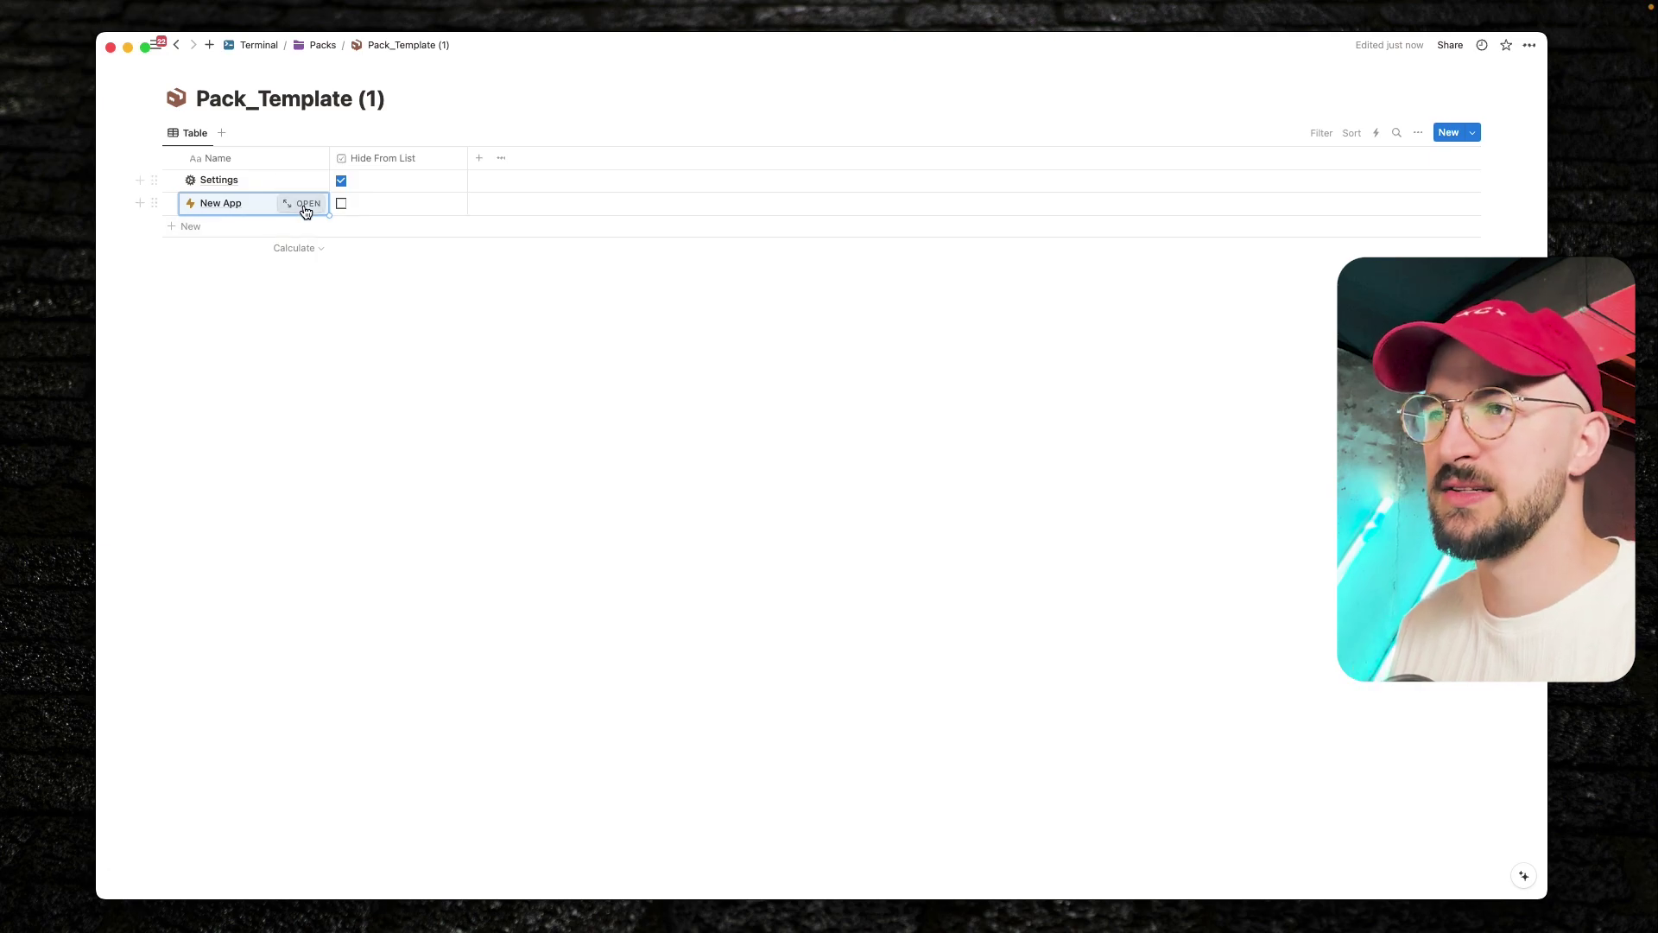
{"action": "left_click", "coordinate": [303, 204]}
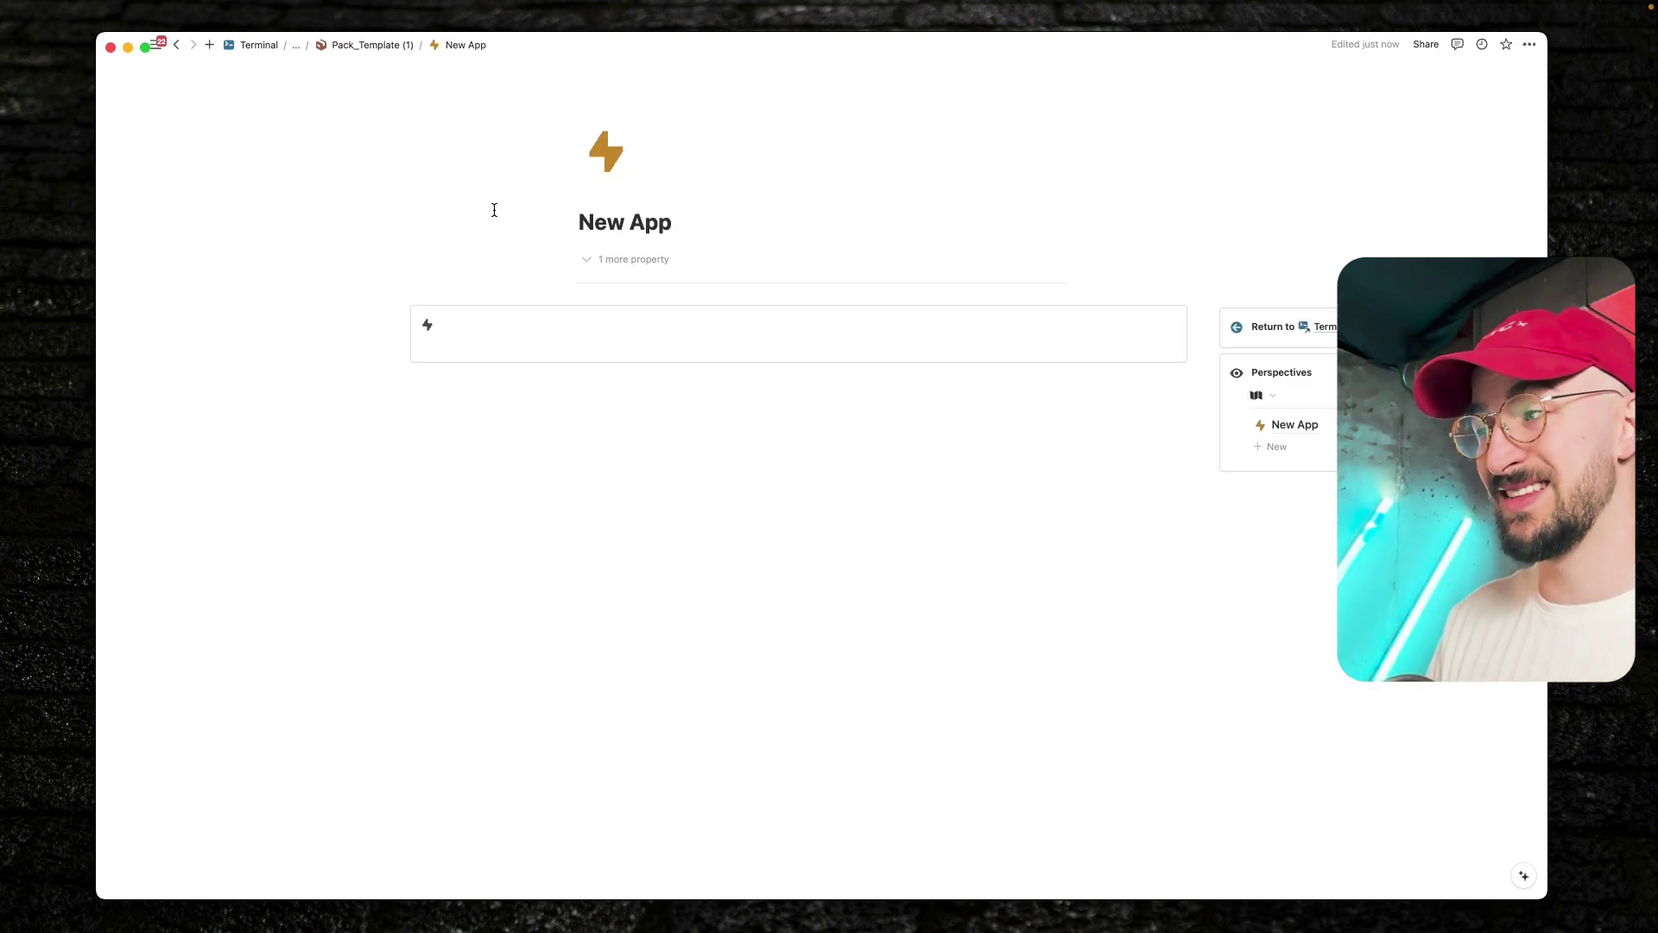
{"action": "key", "text": "super+l"}
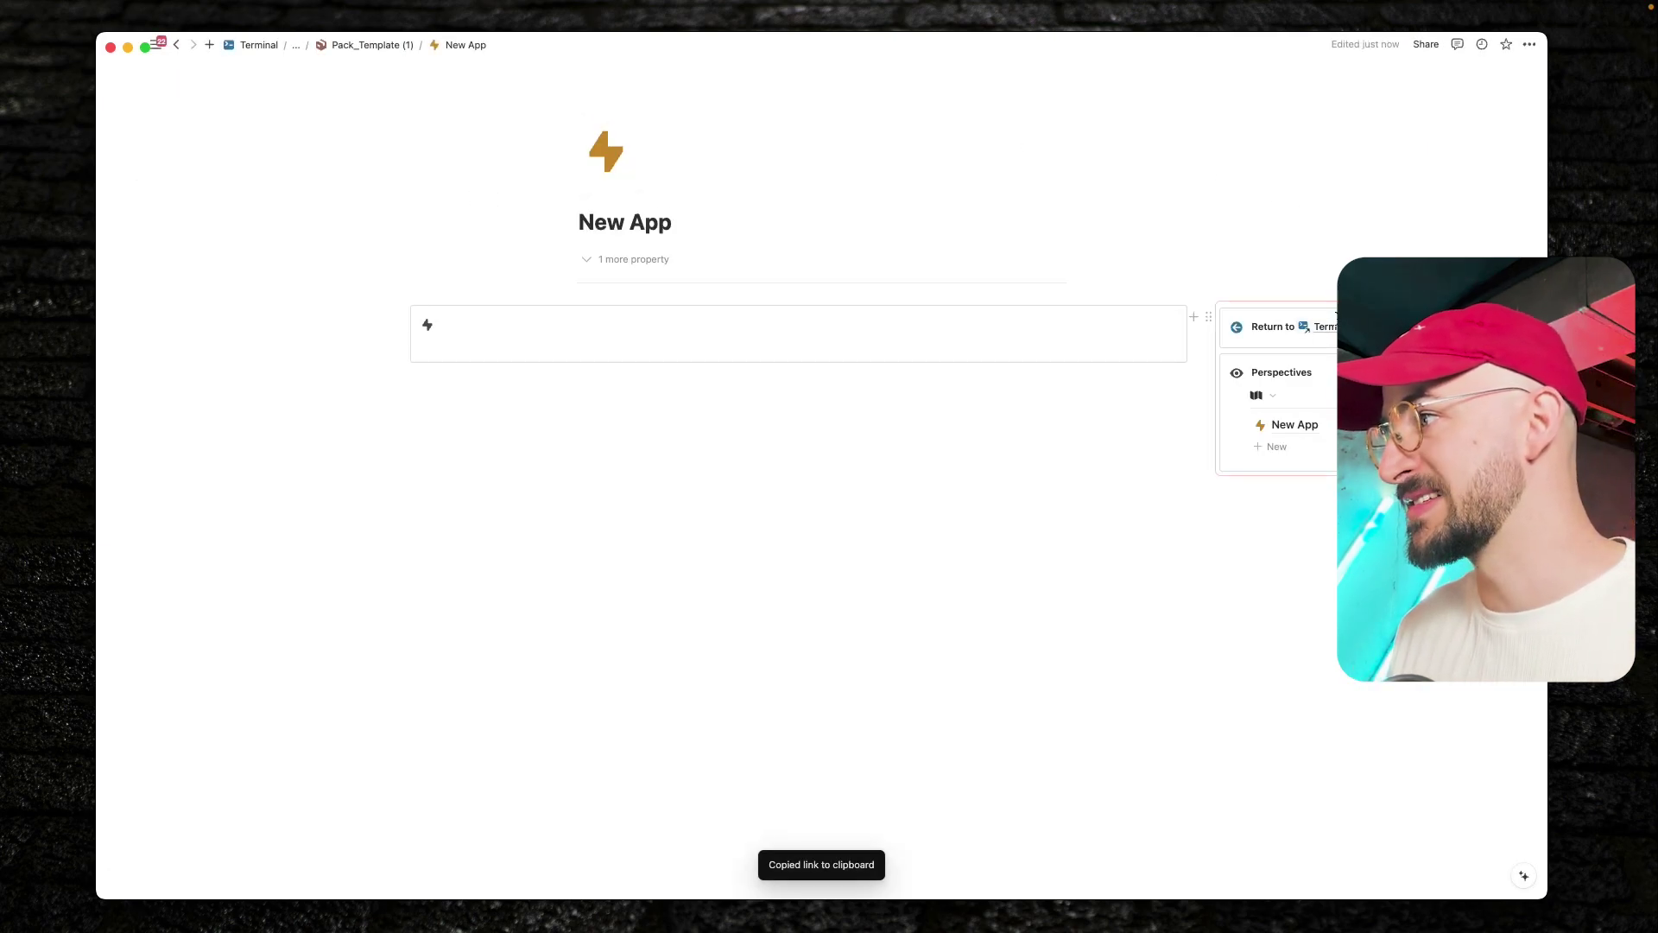
Back on Terminal, paste the New App link into Exploration, then remove it
{"action": "left_click", "coordinate": [1330, 328]}
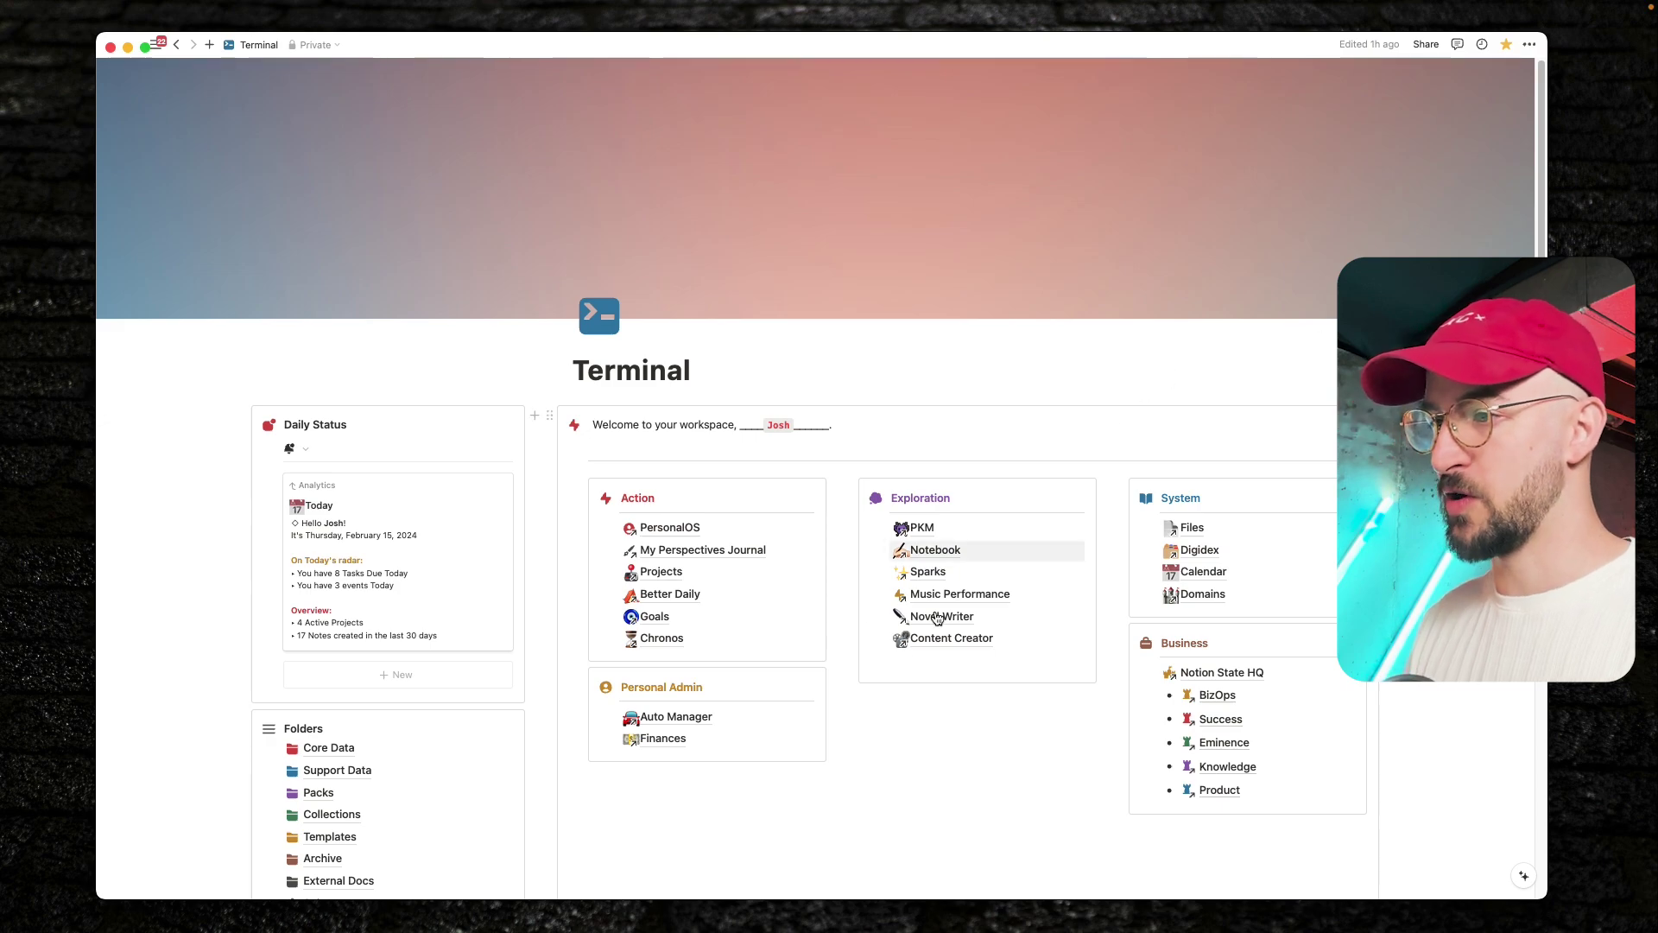
{"action": "left_click", "coordinate": [907, 727]}
{"action": "key", "text": "super+v"}
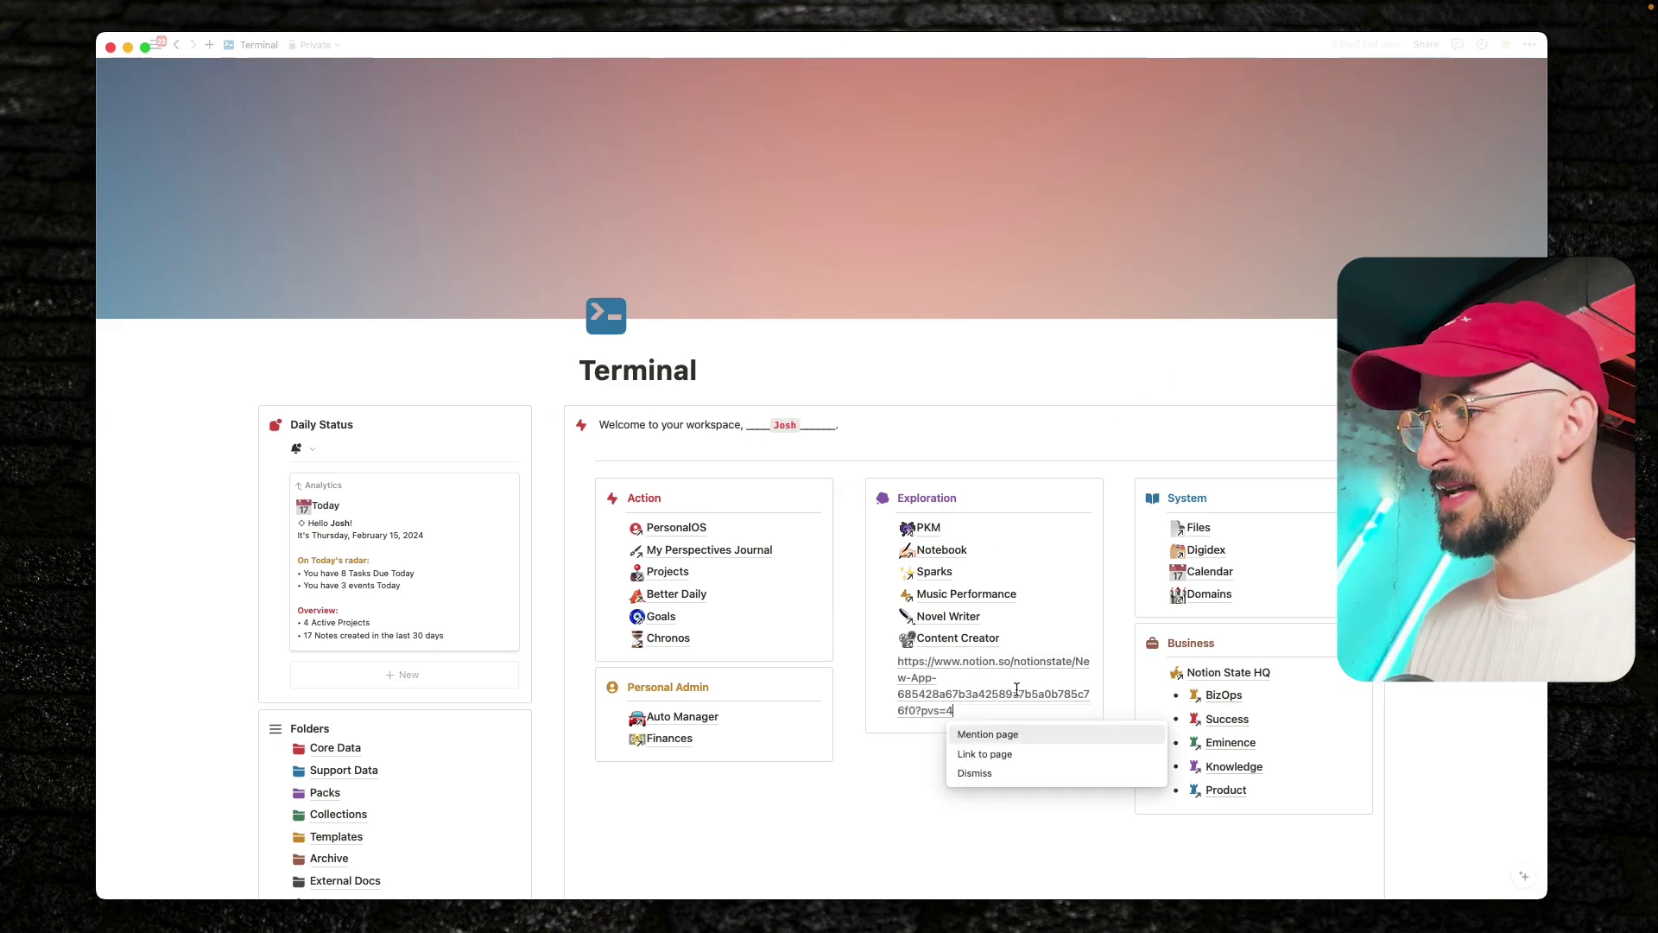
{"action": "left_click", "coordinate": [996, 759]}
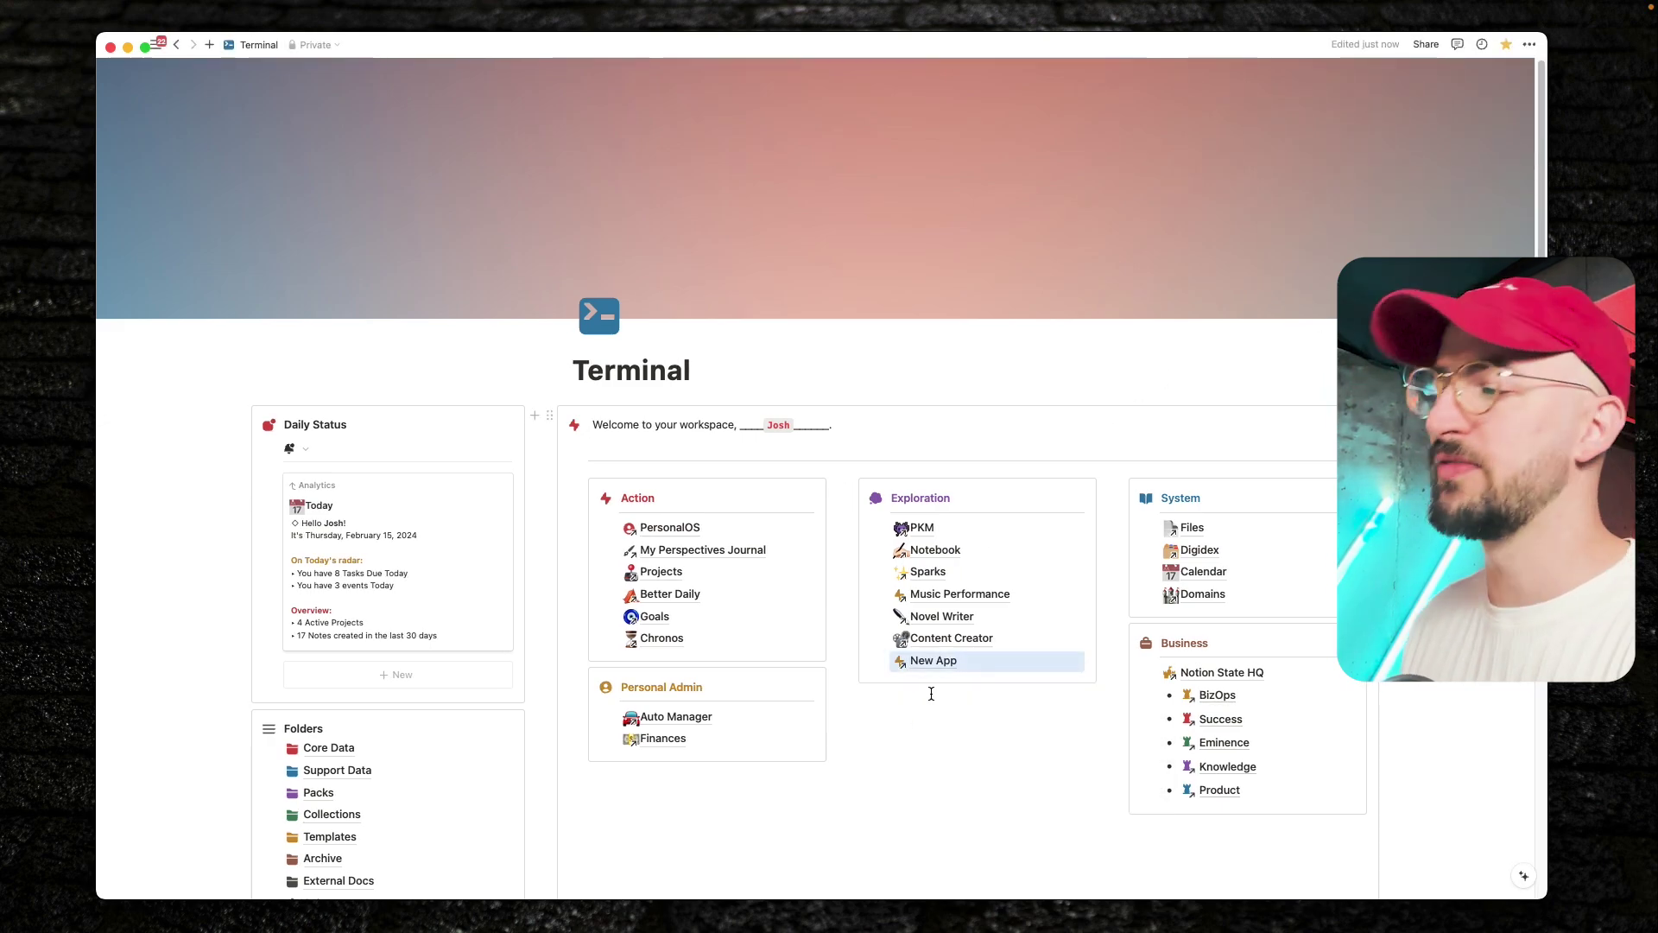
{"action": "key", "text": "BackSpace"}
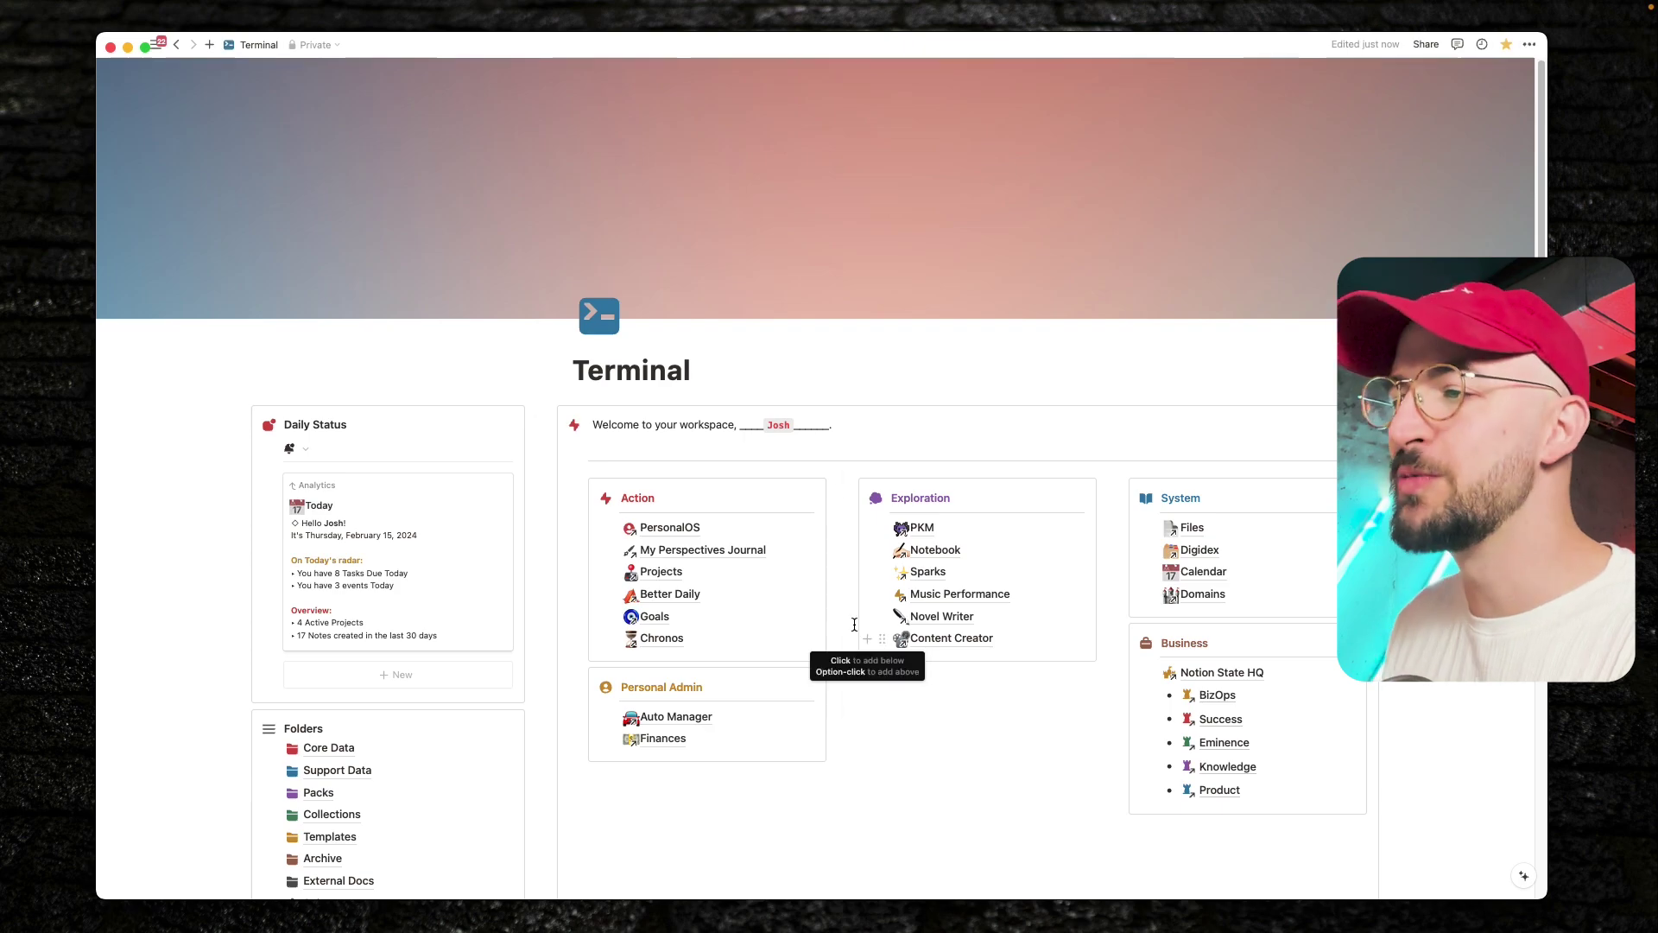
Open PersonalOS and scroll down to its playlist and Perspectives list
{"action": "left_click", "coordinate": [689, 529]}
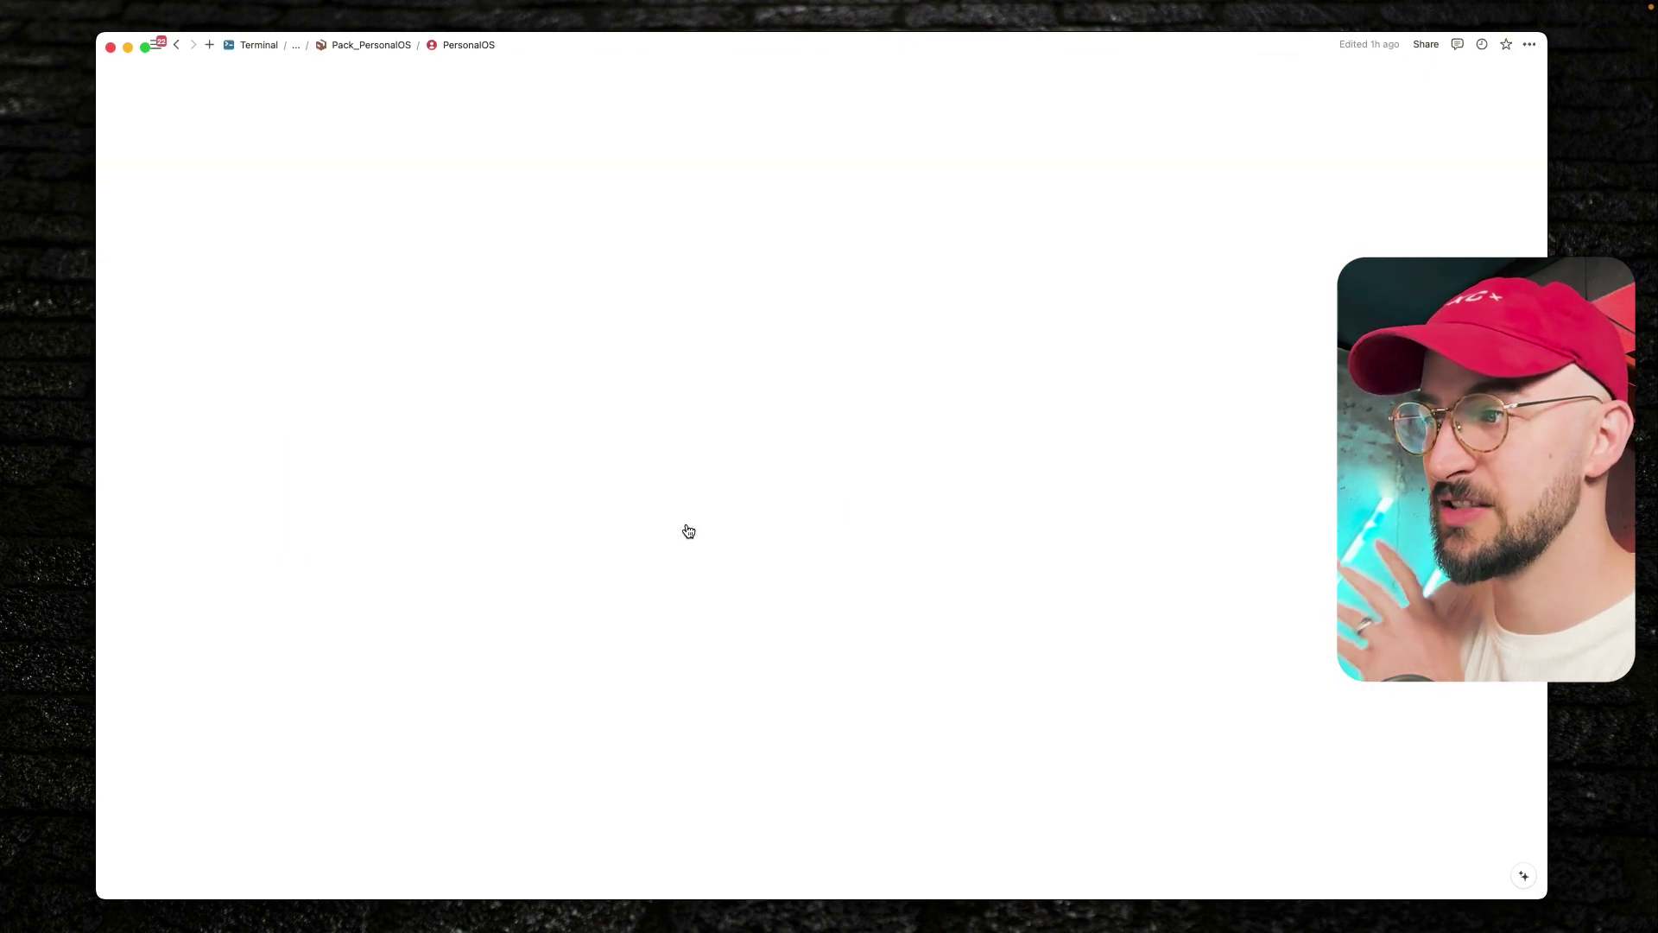
{"action": "scroll", "coordinate": [686, 524], "scroll_direction": "down", "scroll_amount": 1}
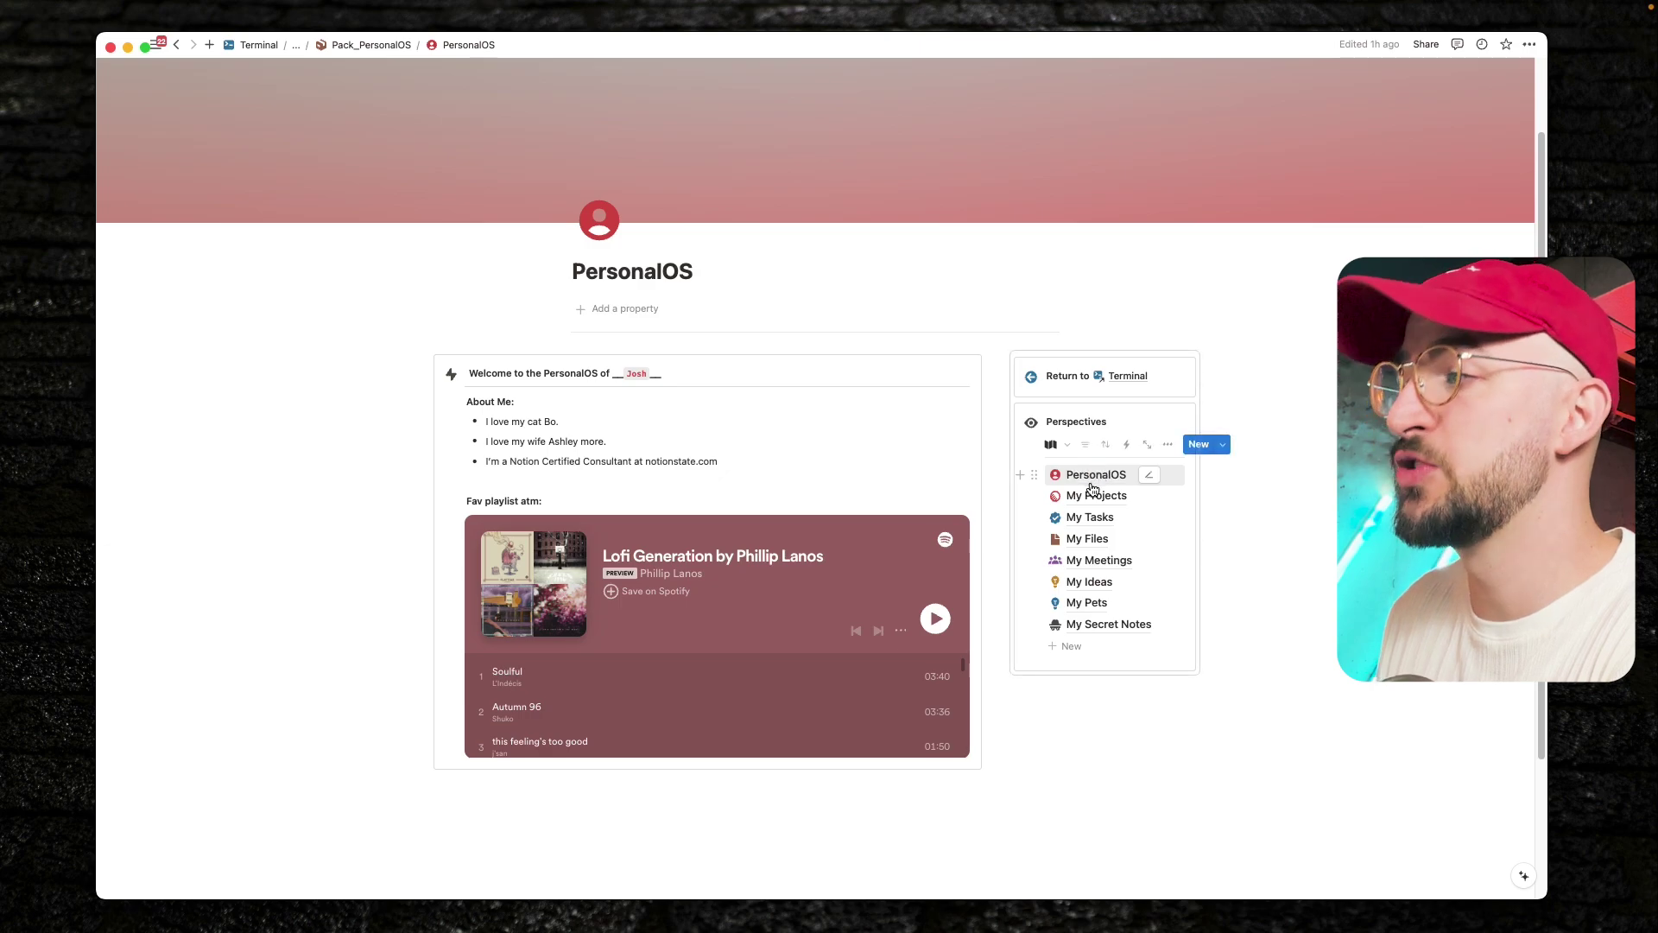
{"action": "mouse_move", "coordinate": [100, 388]}
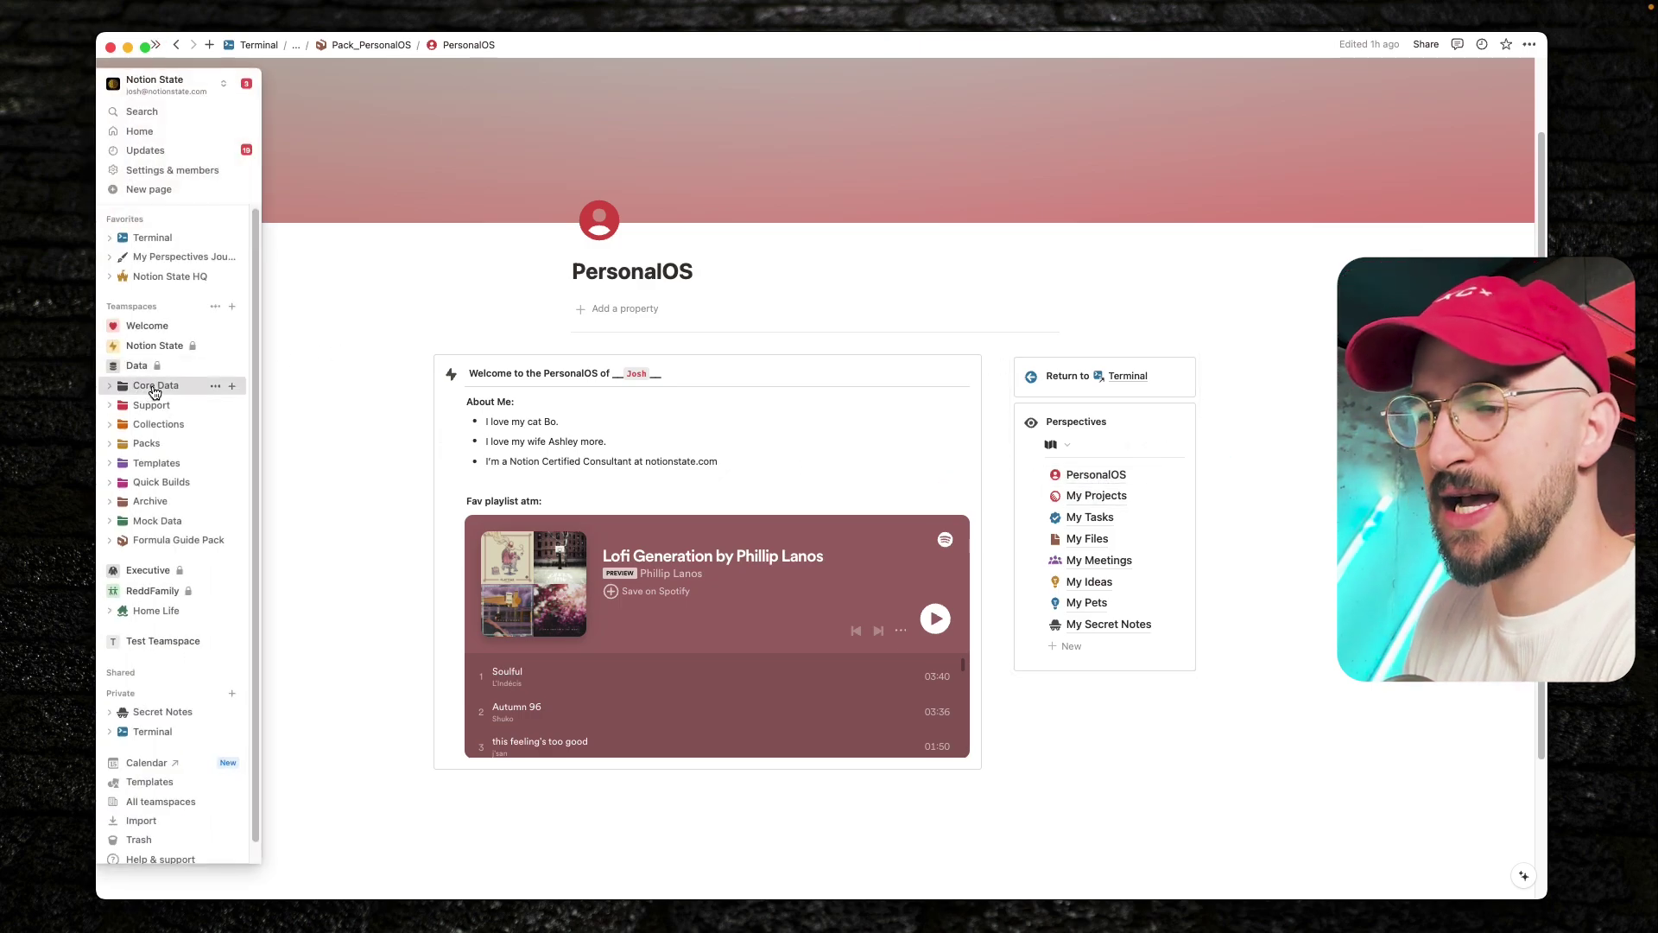
Open Projects from Core Data, copy a link to its Hide view, and return to Core Data
{"action": "left_click", "coordinate": [153, 389]}
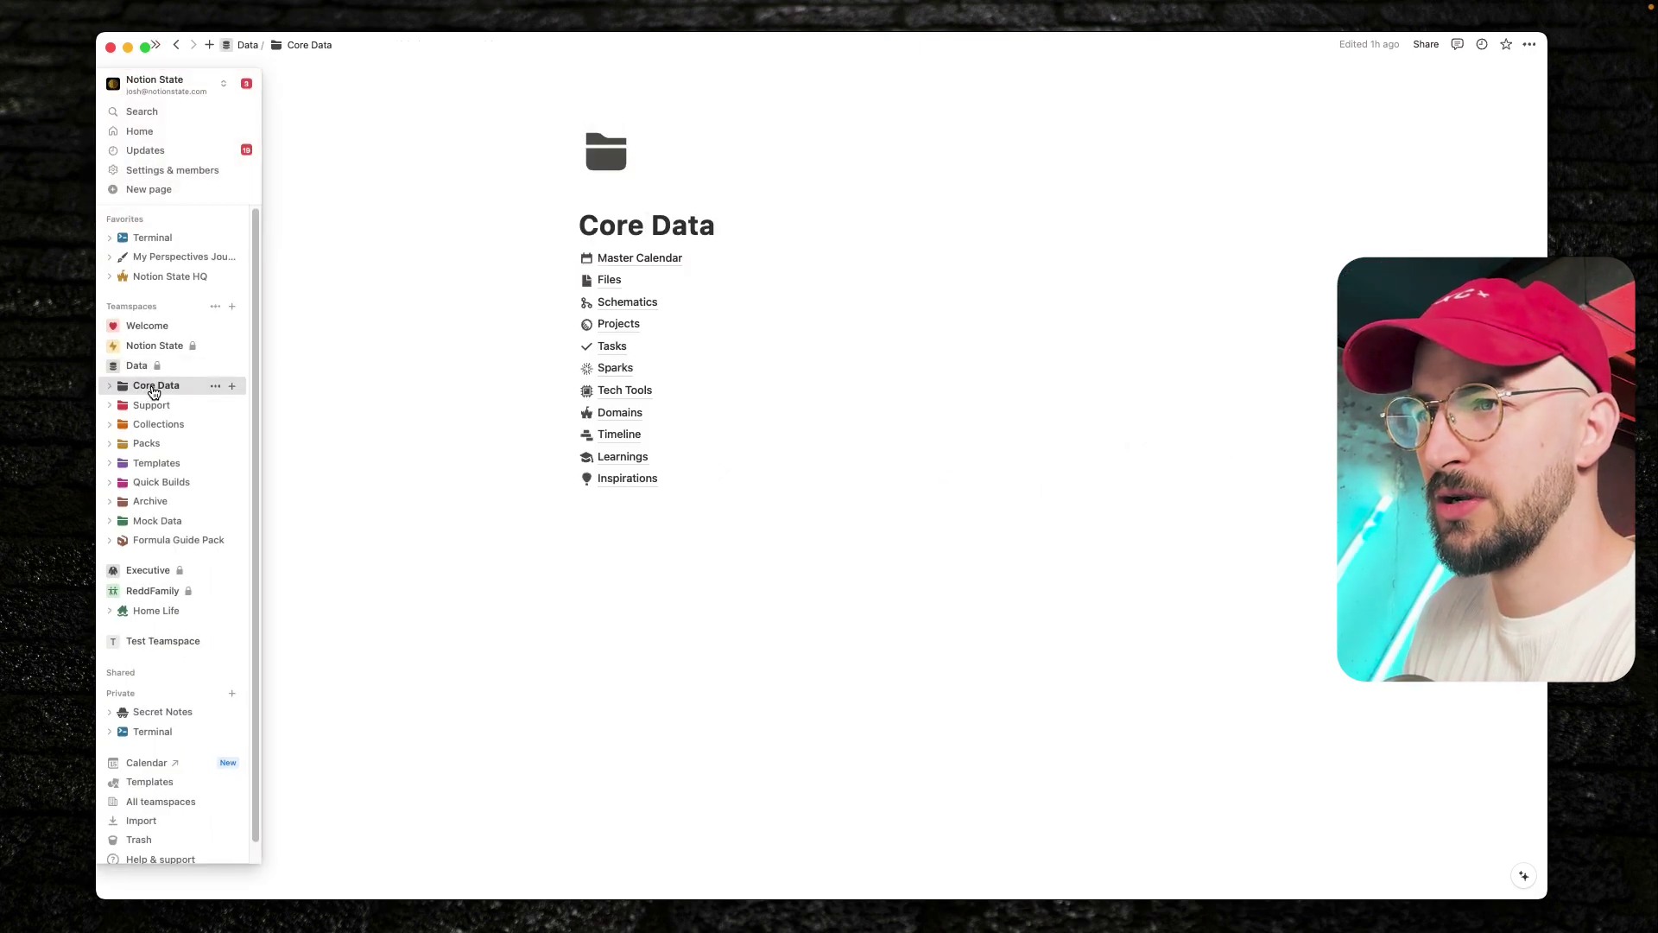
{"action": "left_click", "coordinate": [627, 328]}
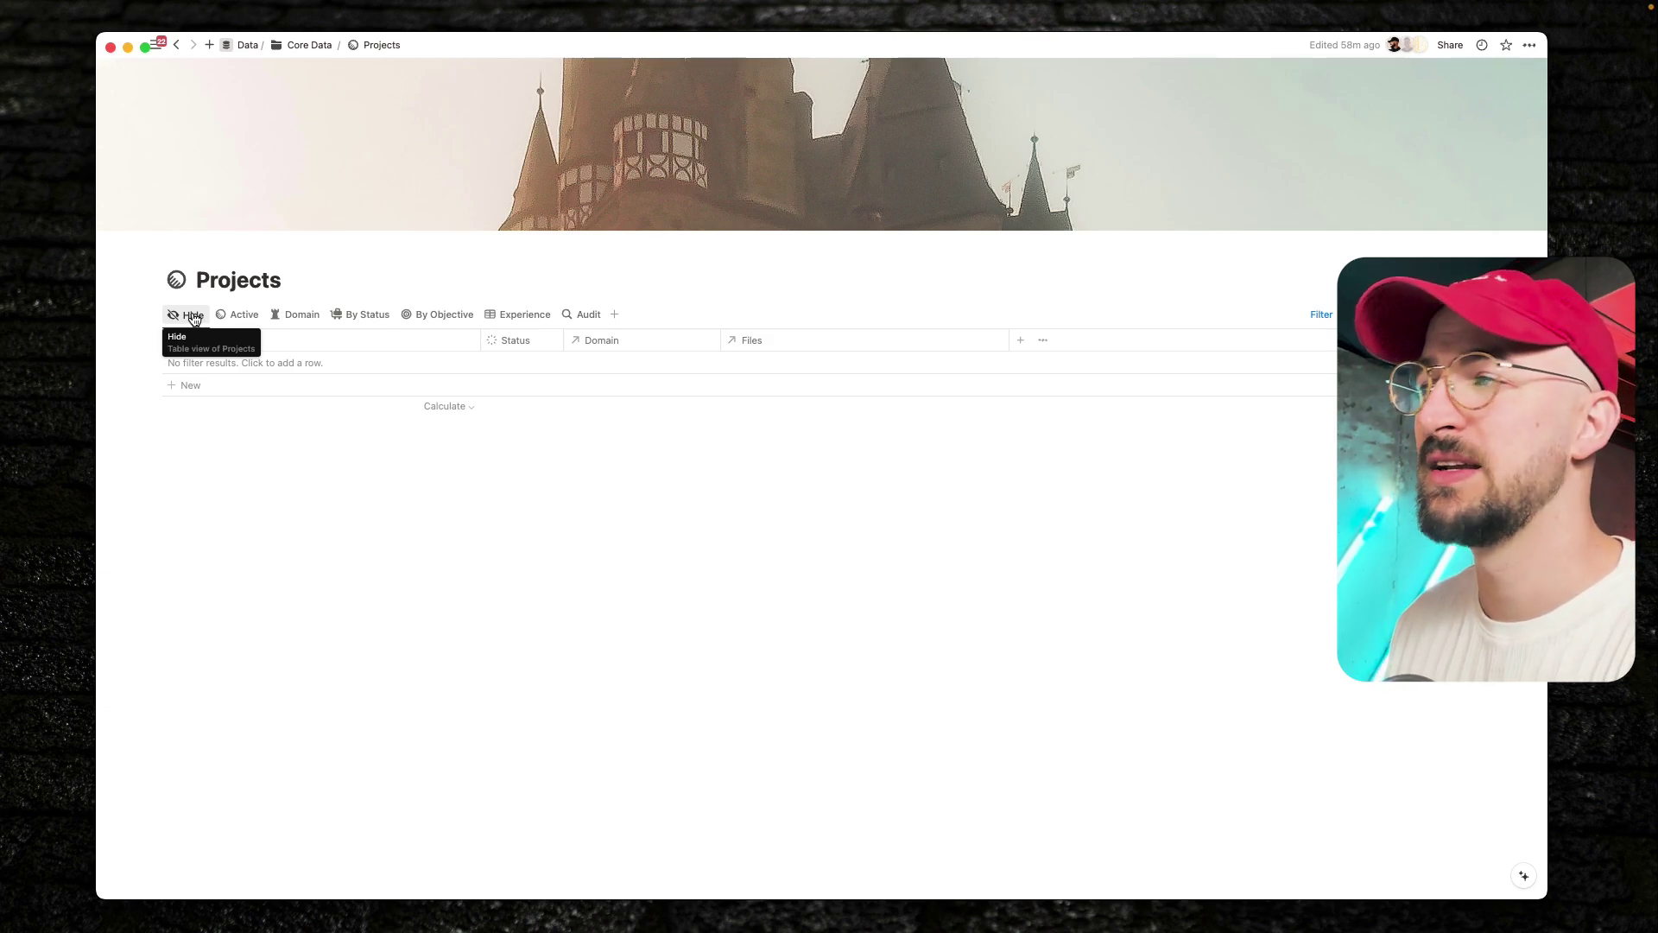
{"action": "left_click", "coordinate": [194, 316]}
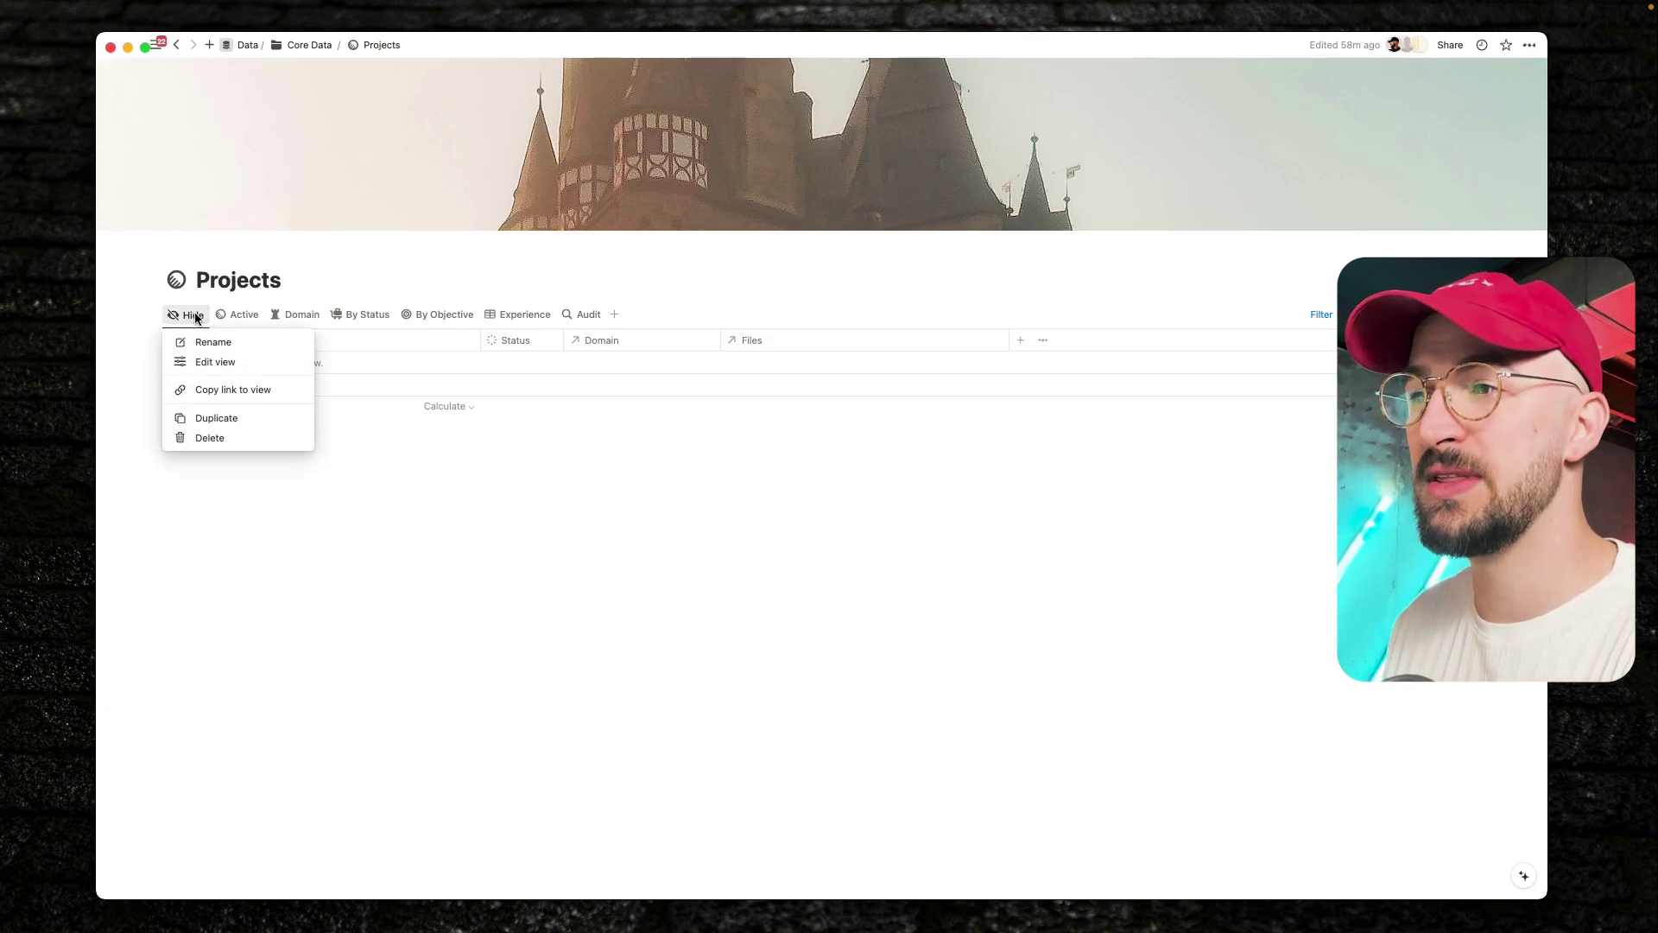
{"action": "left_click", "coordinate": [230, 390]}
{"action": "left_click", "coordinate": [1530, 46]}
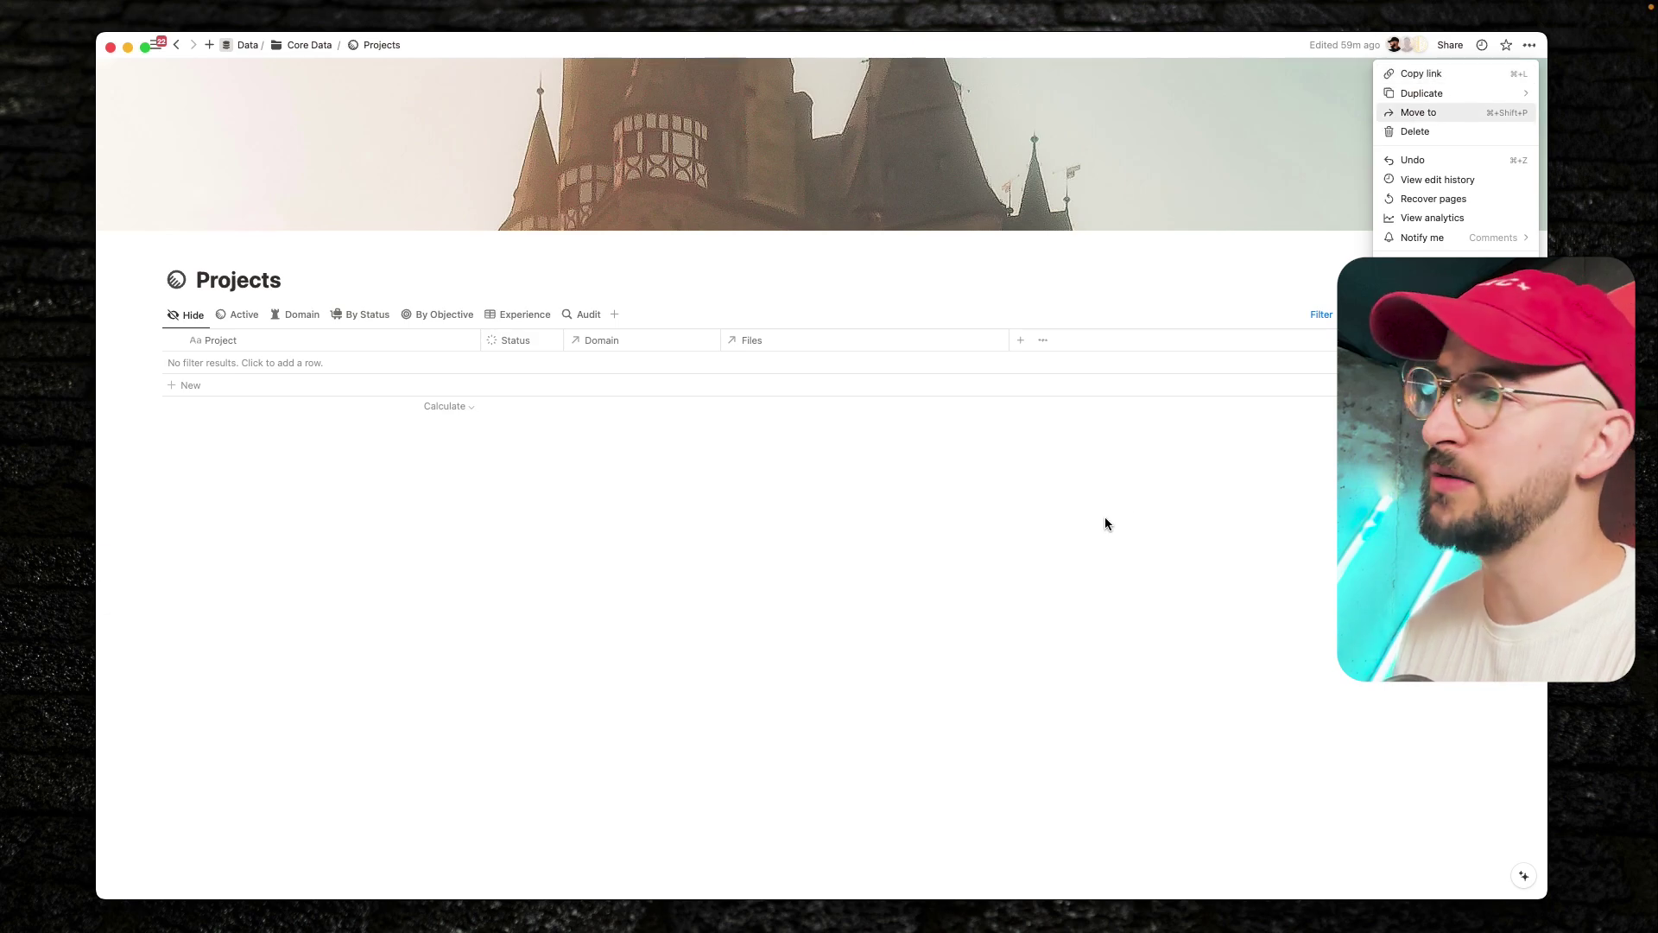
{"action": "left_click", "coordinate": [1059, 537]}
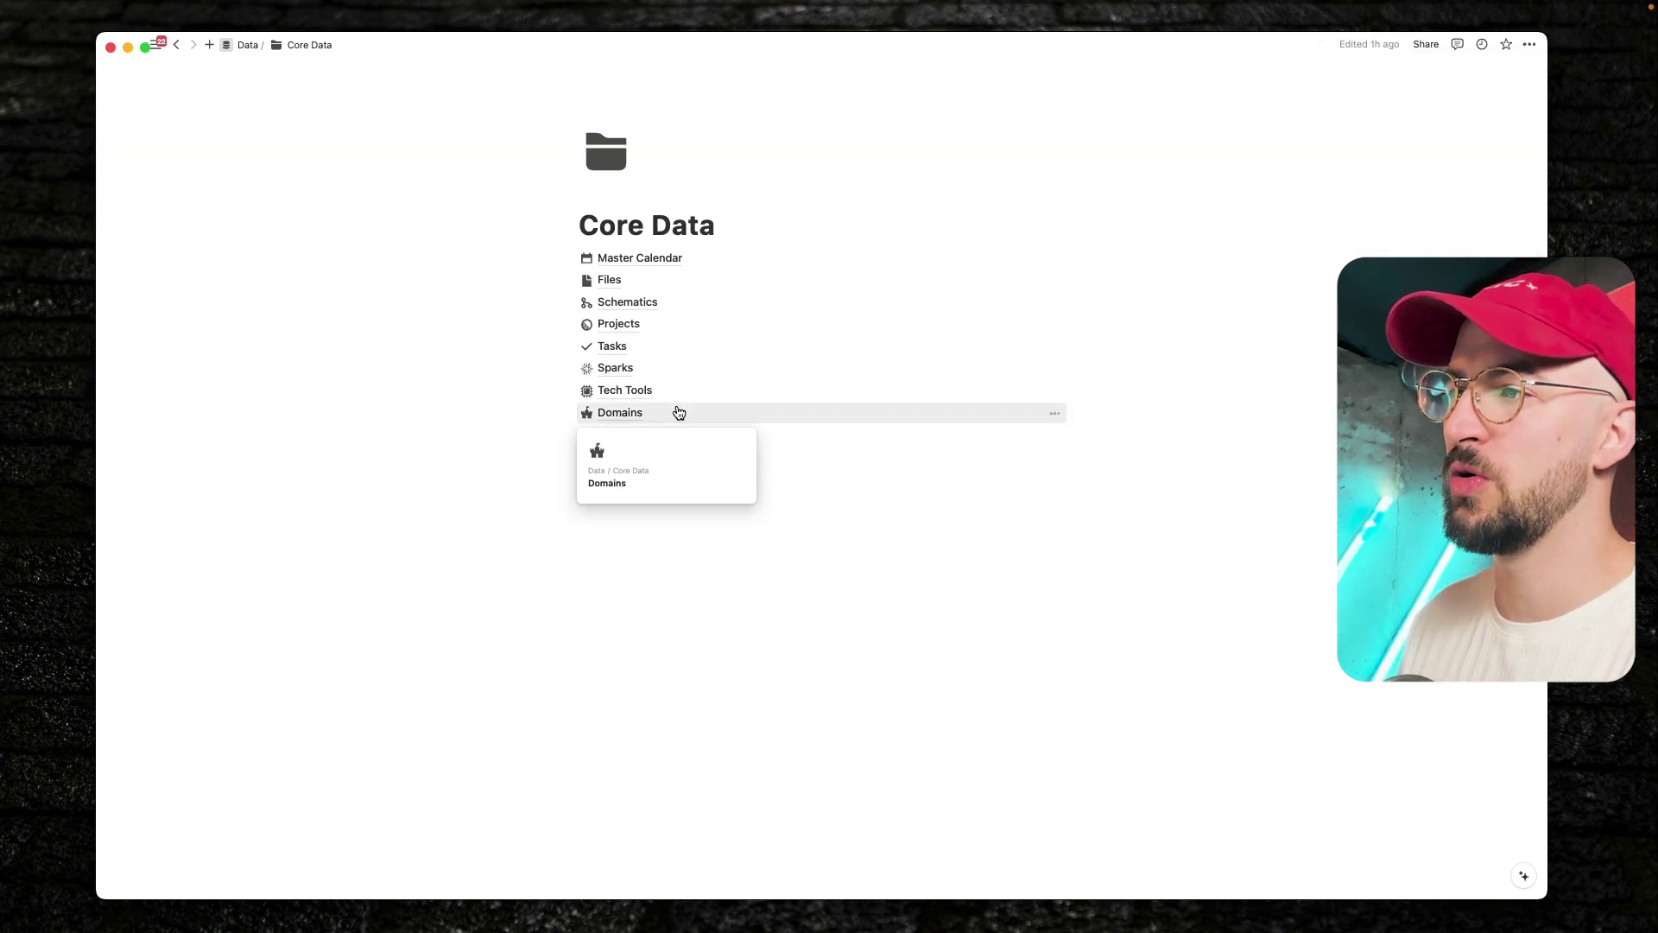
Open the My Projects perspective from the PersonalOS page
{"action": "left_click", "coordinate": [677, 412]}
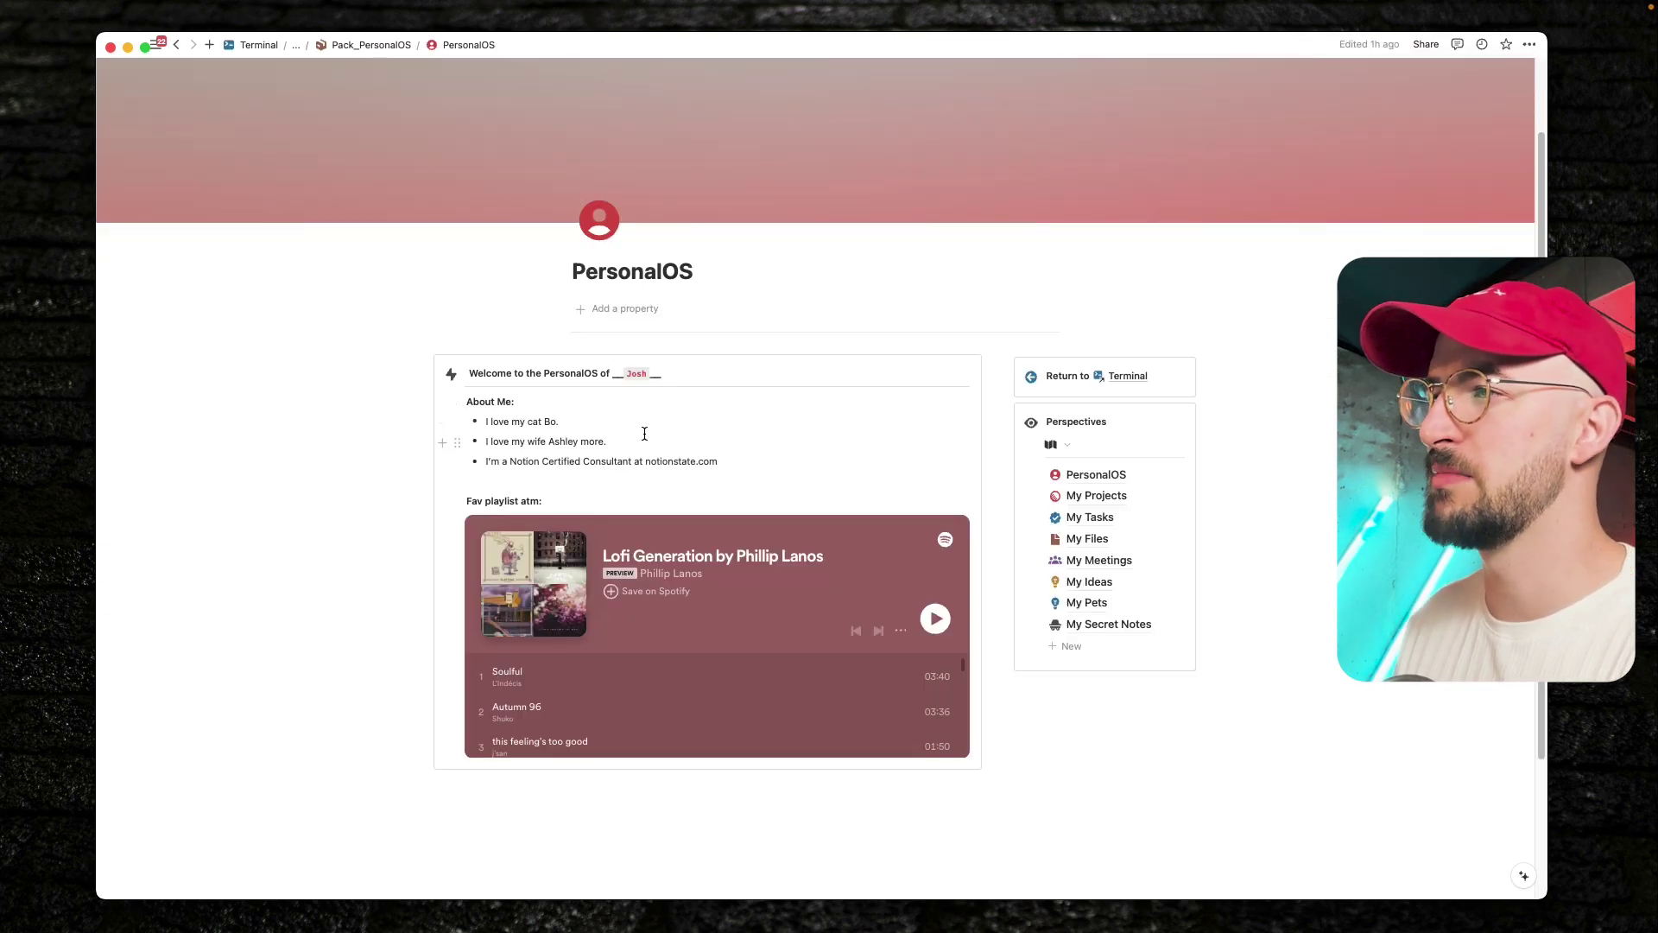
{"action": "scroll", "coordinate": [484, 553], "scroll_direction": "down", "scroll_amount": 1}
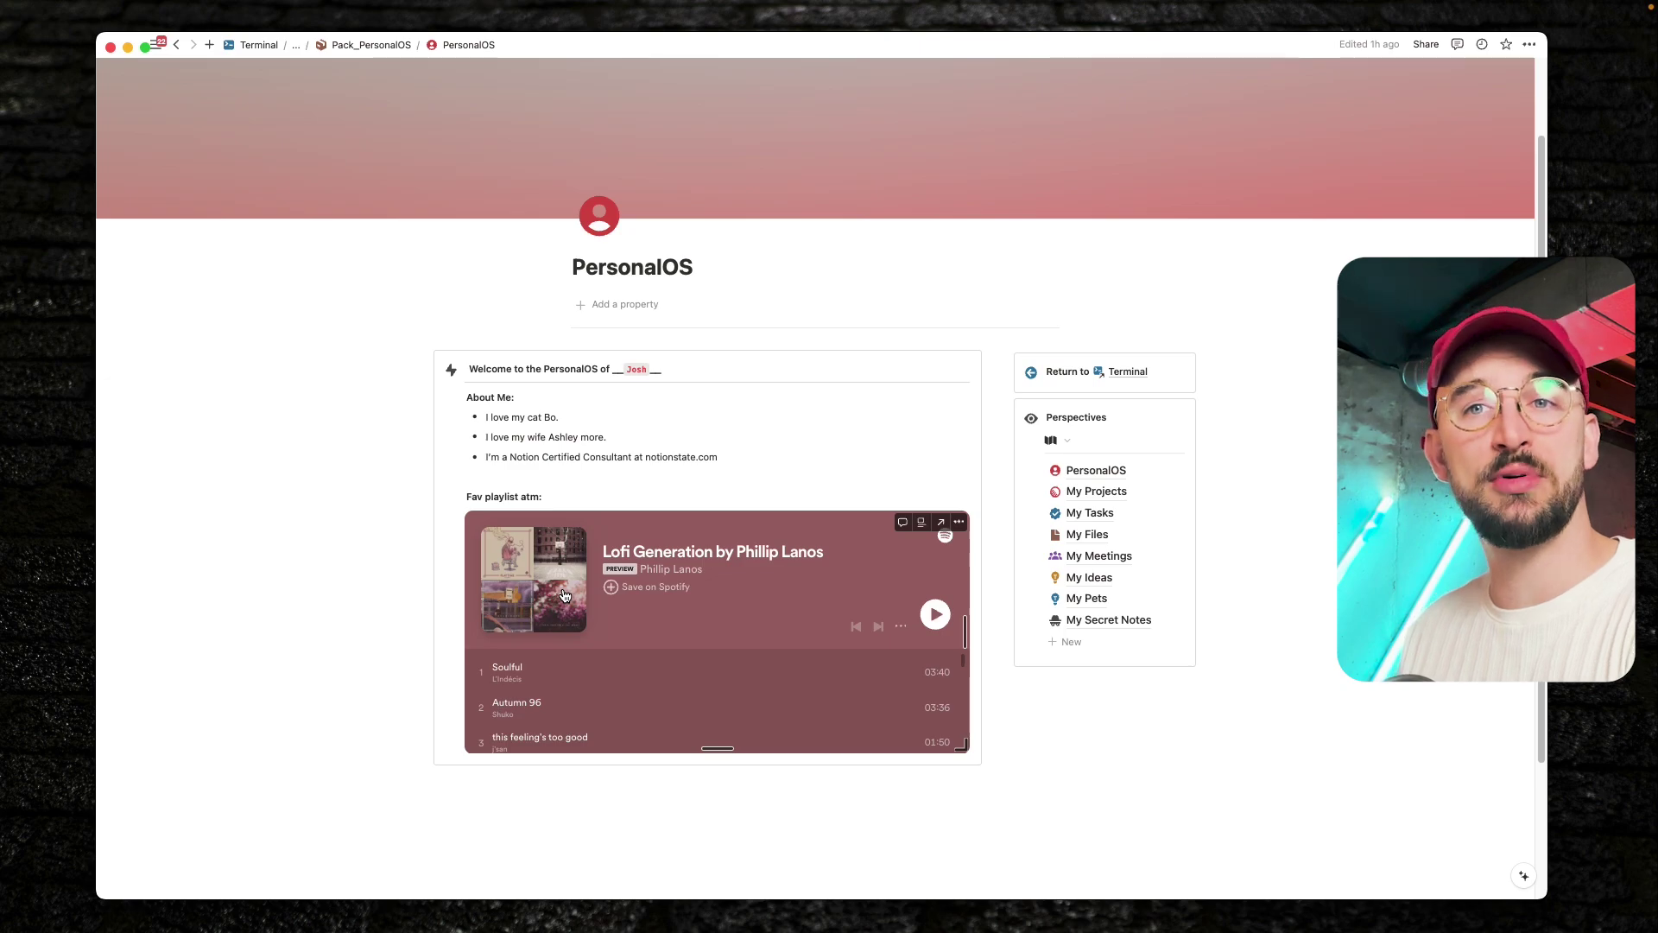
{"action": "left_click", "coordinate": [1086, 489]}
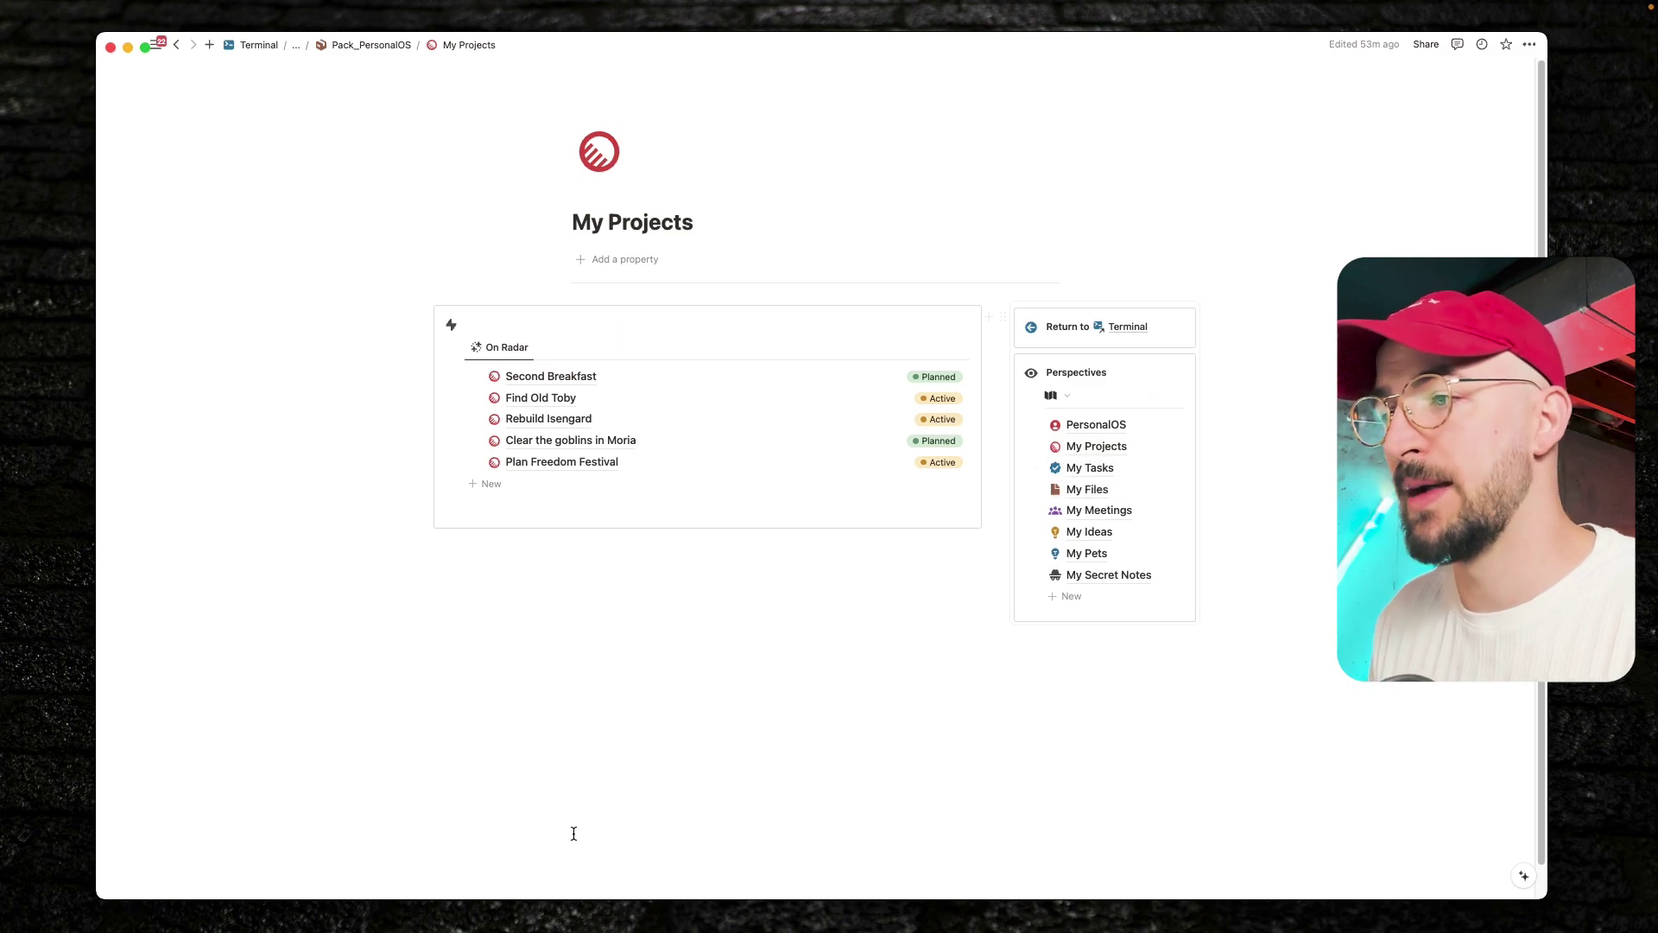
Add a linked Projects view copying the Hide view, then delete that block
{"action": "left_click", "coordinate": [494, 617]}
{"action": "key", "text": "super+v"}
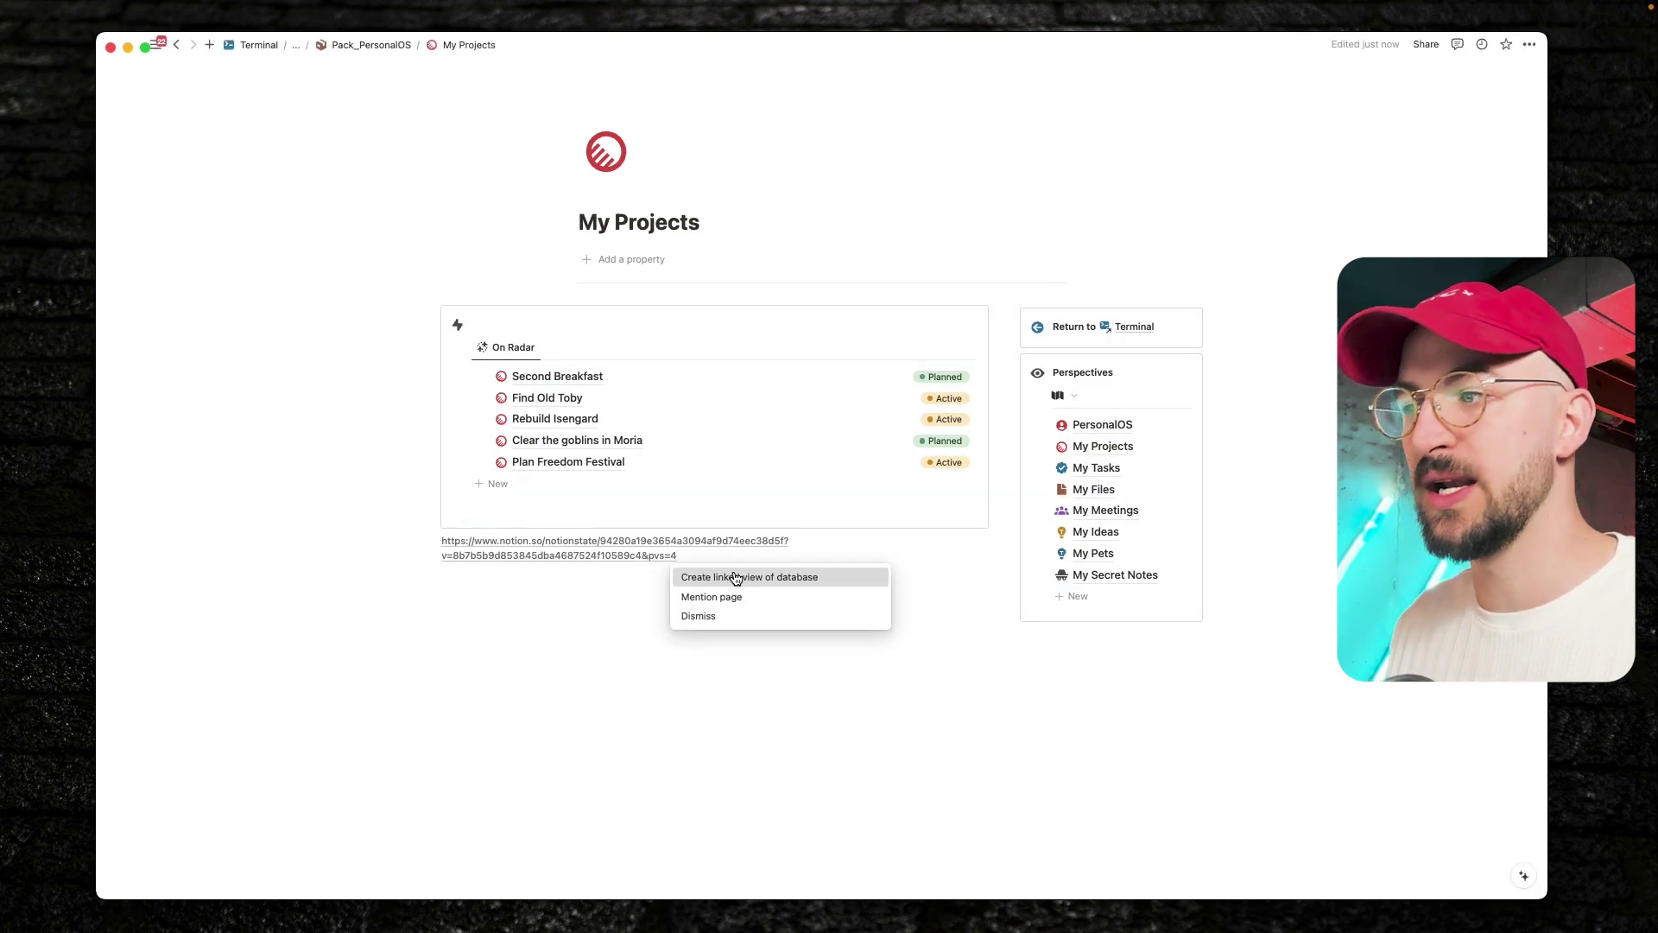
{"action": "left_click", "coordinate": [735, 578]}
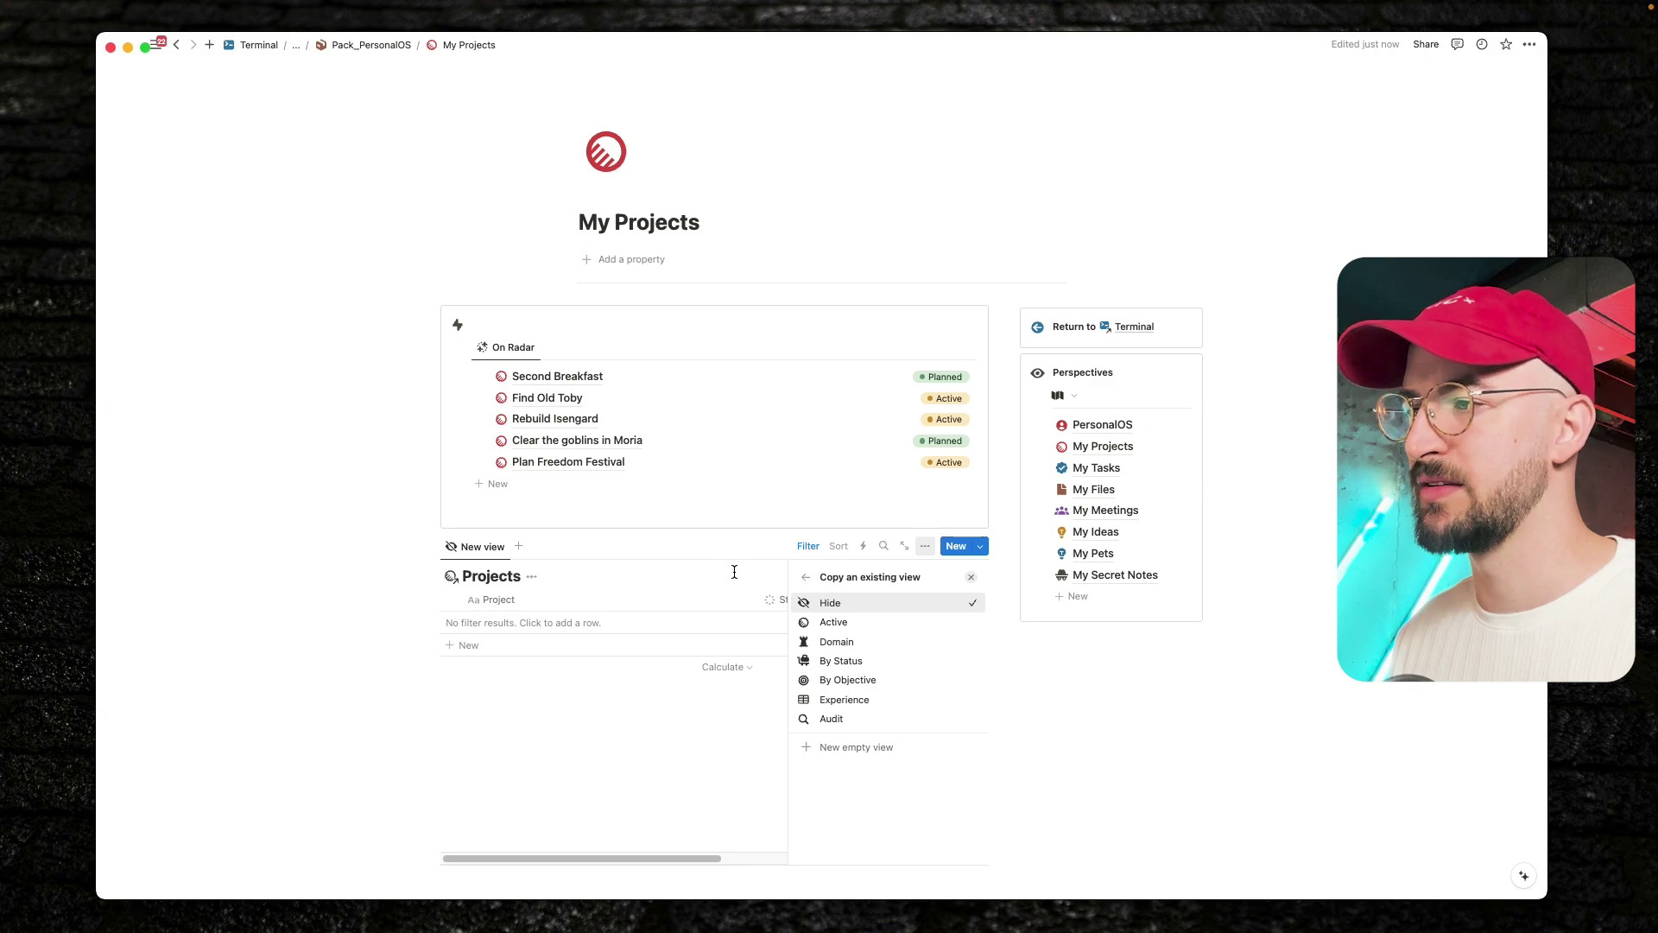
{"action": "left_click", "coordinate": [891, 610]}
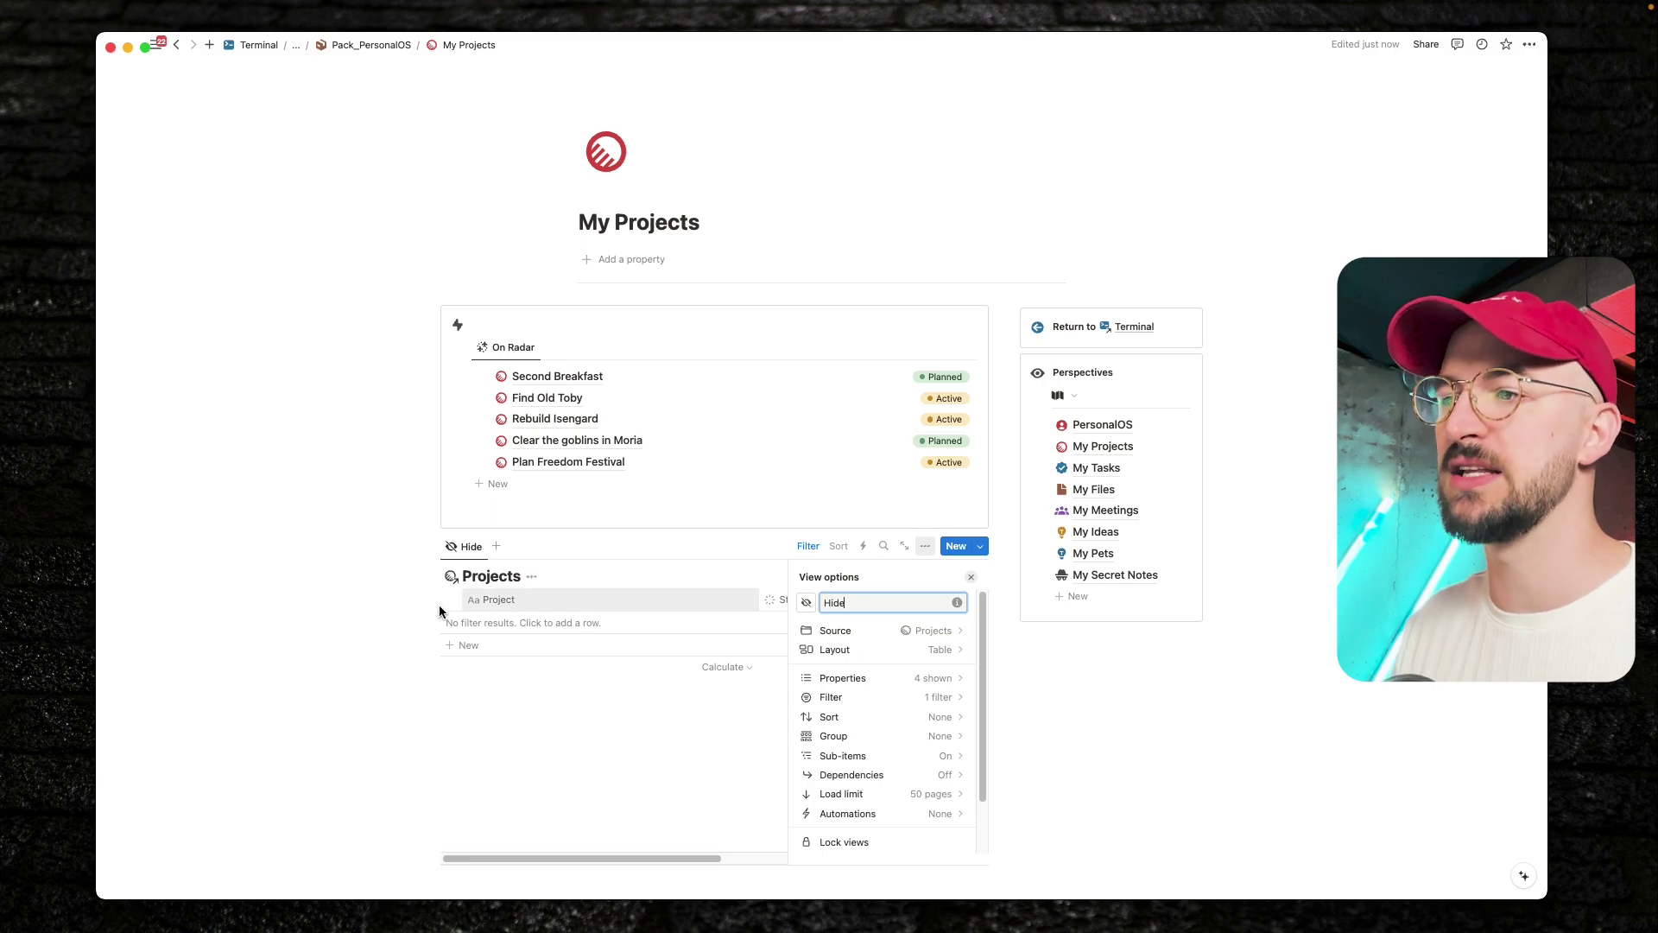
{"action": "left_click", "coordinate": [321, 599]}
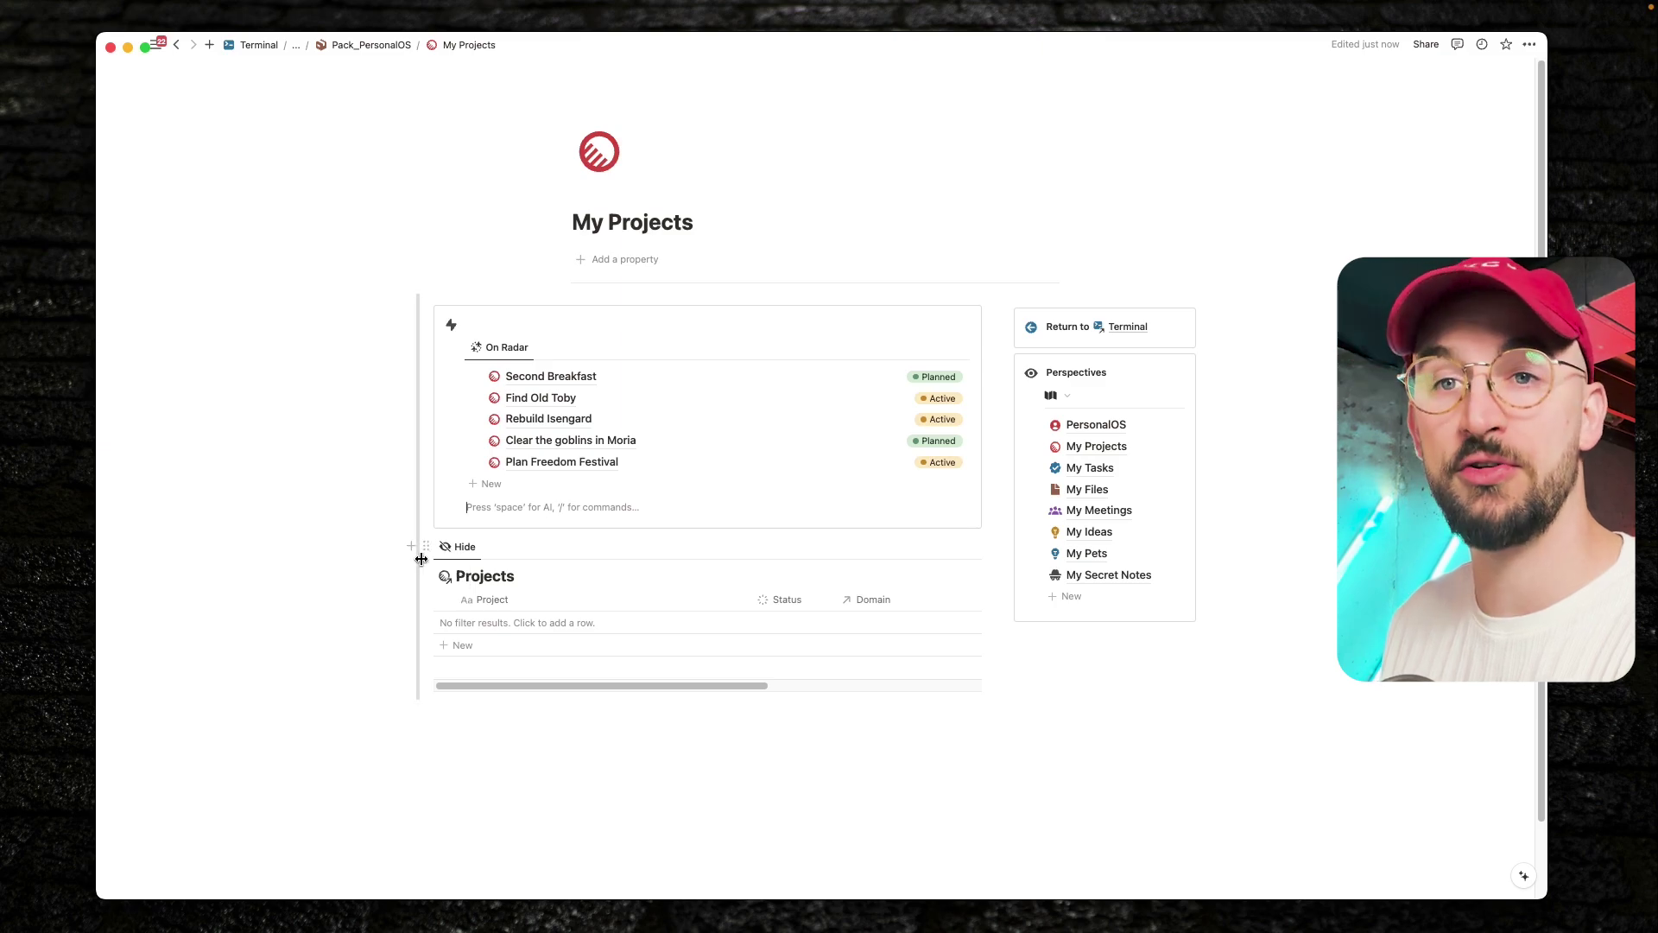
{"action": "left_click", "coordinate": [424, 547]}
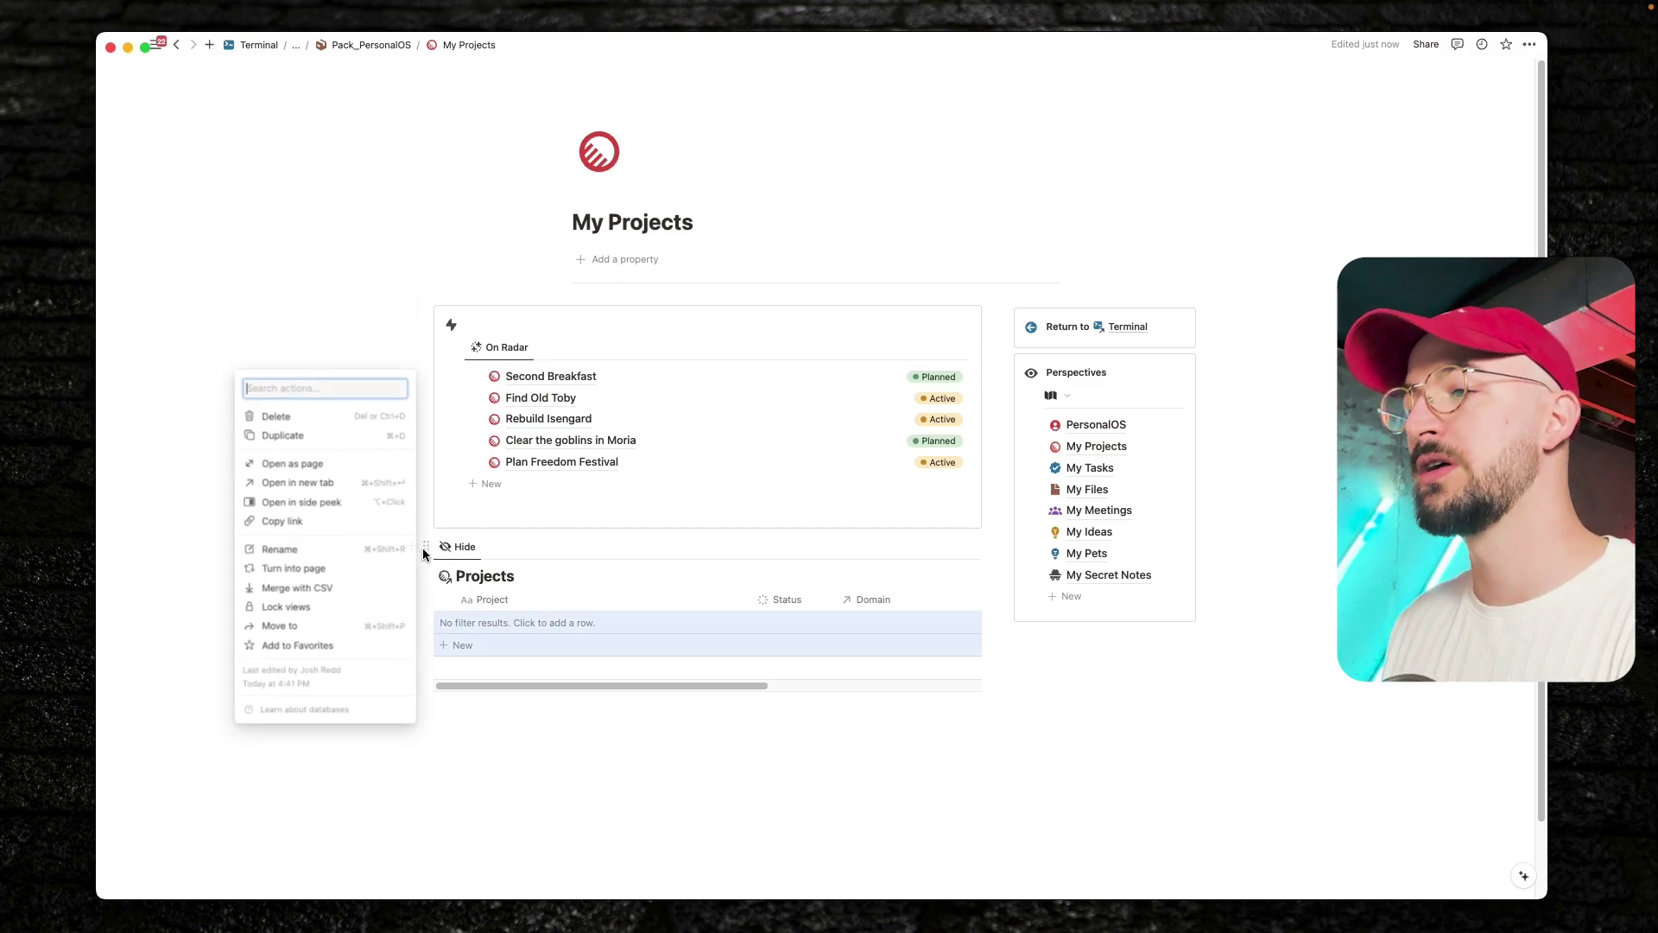
{"action": "key", "text": "Delete"}
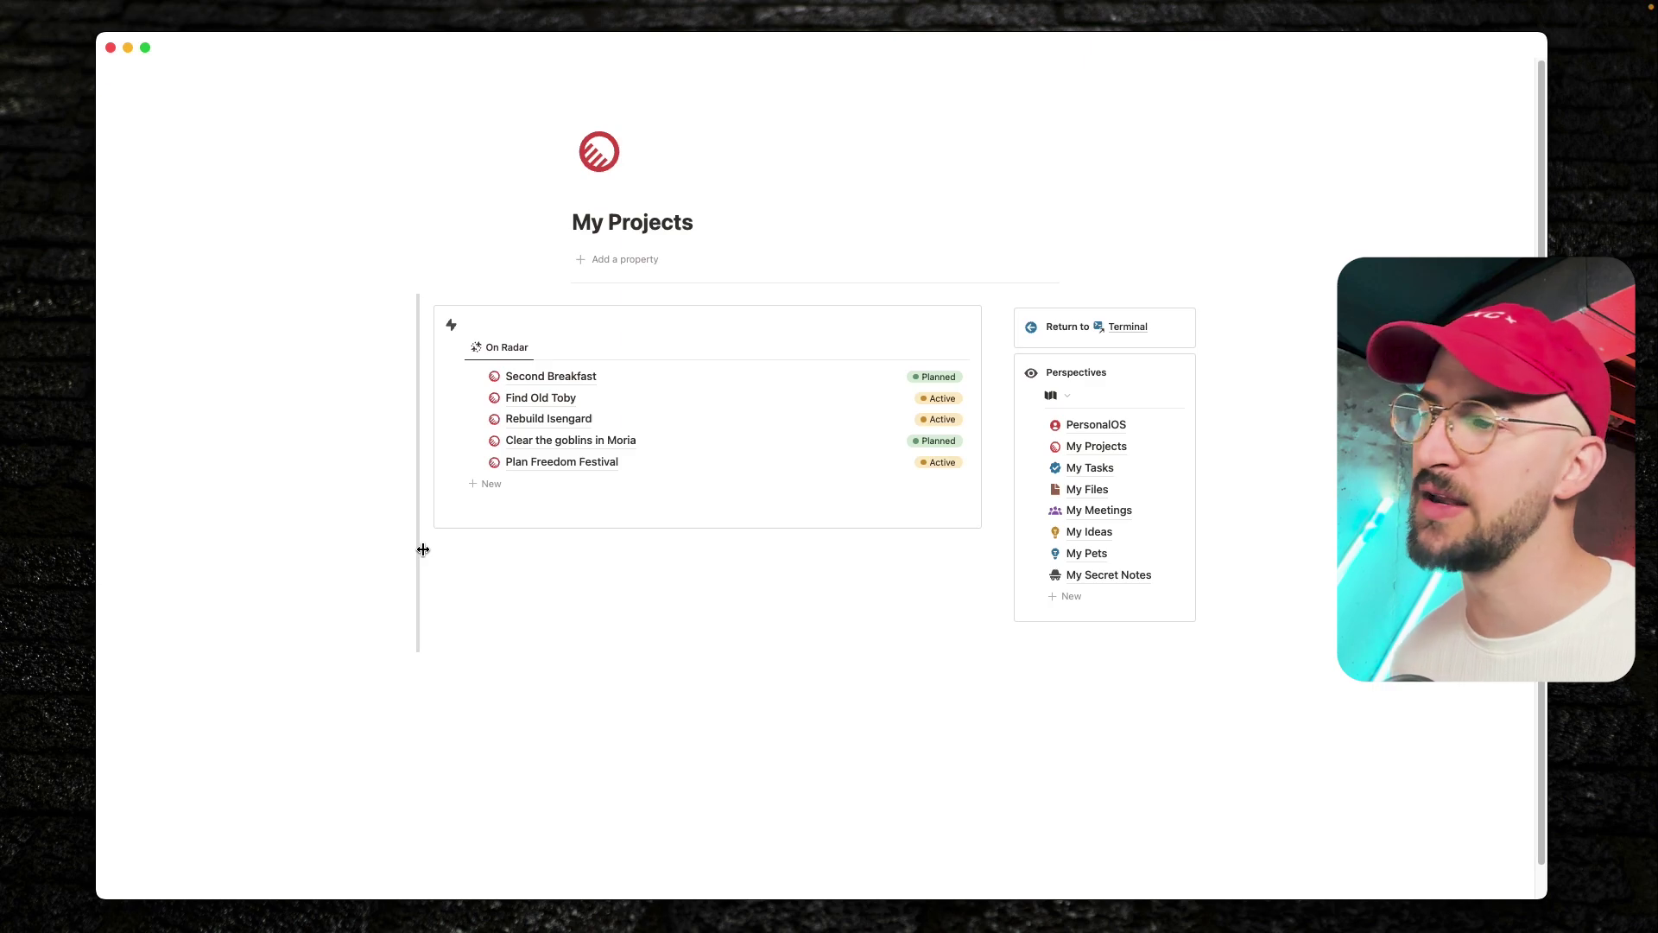
Replace 'Personal' with 'Josh' in the PersonalOS title, then reopen My Projects
{"action": "left_click", "coordinate": [1093, 424]}
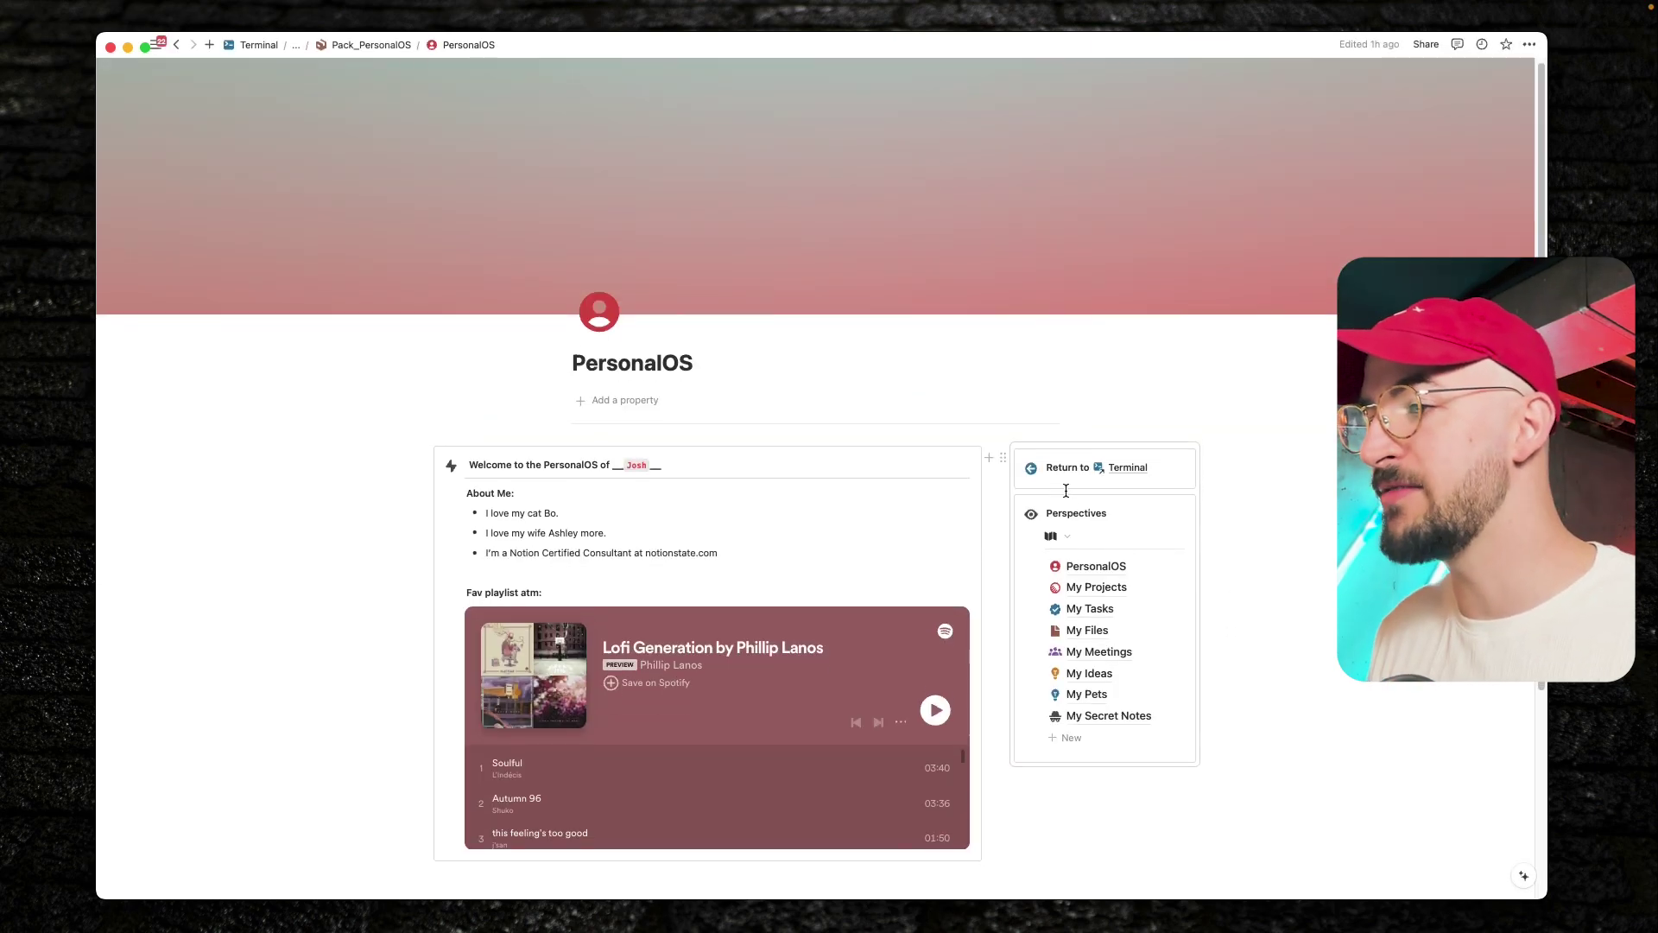
{"action": "scroll", "coordinate": [1066, 490], "scroll_direction": "down", "scroll_amount": 2}
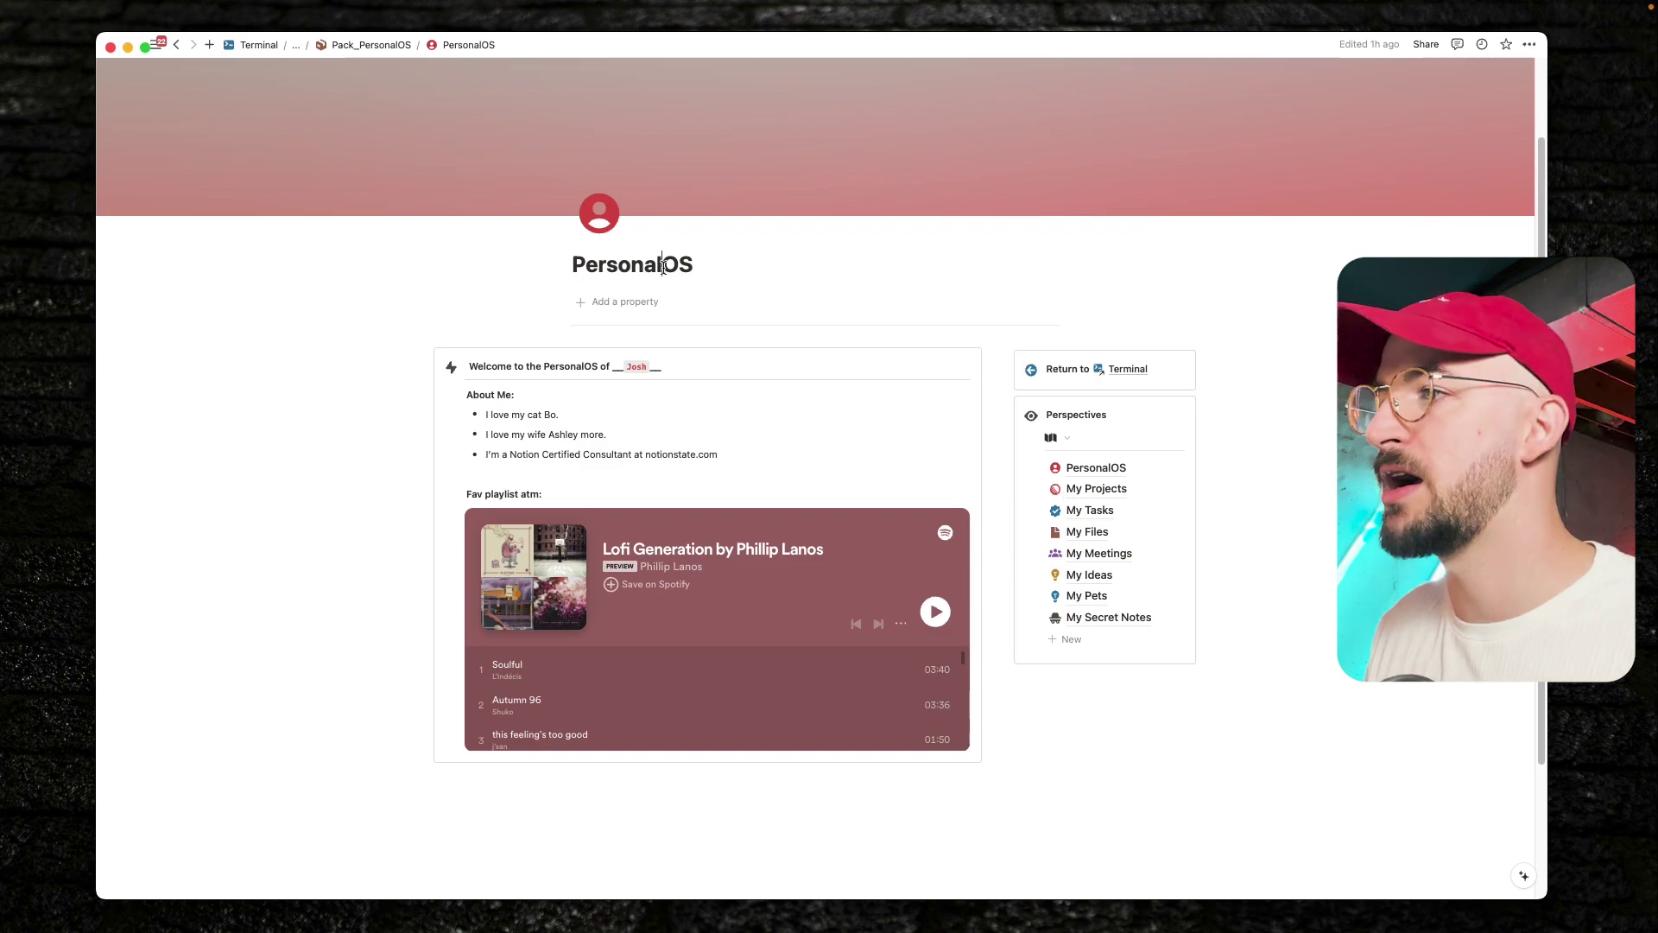
{"action": "left_click", "coordinate": [664, 268]}
{"action": "key", "text": "alt+BackSpace"}
{"action": "type", "text": "Josh"}
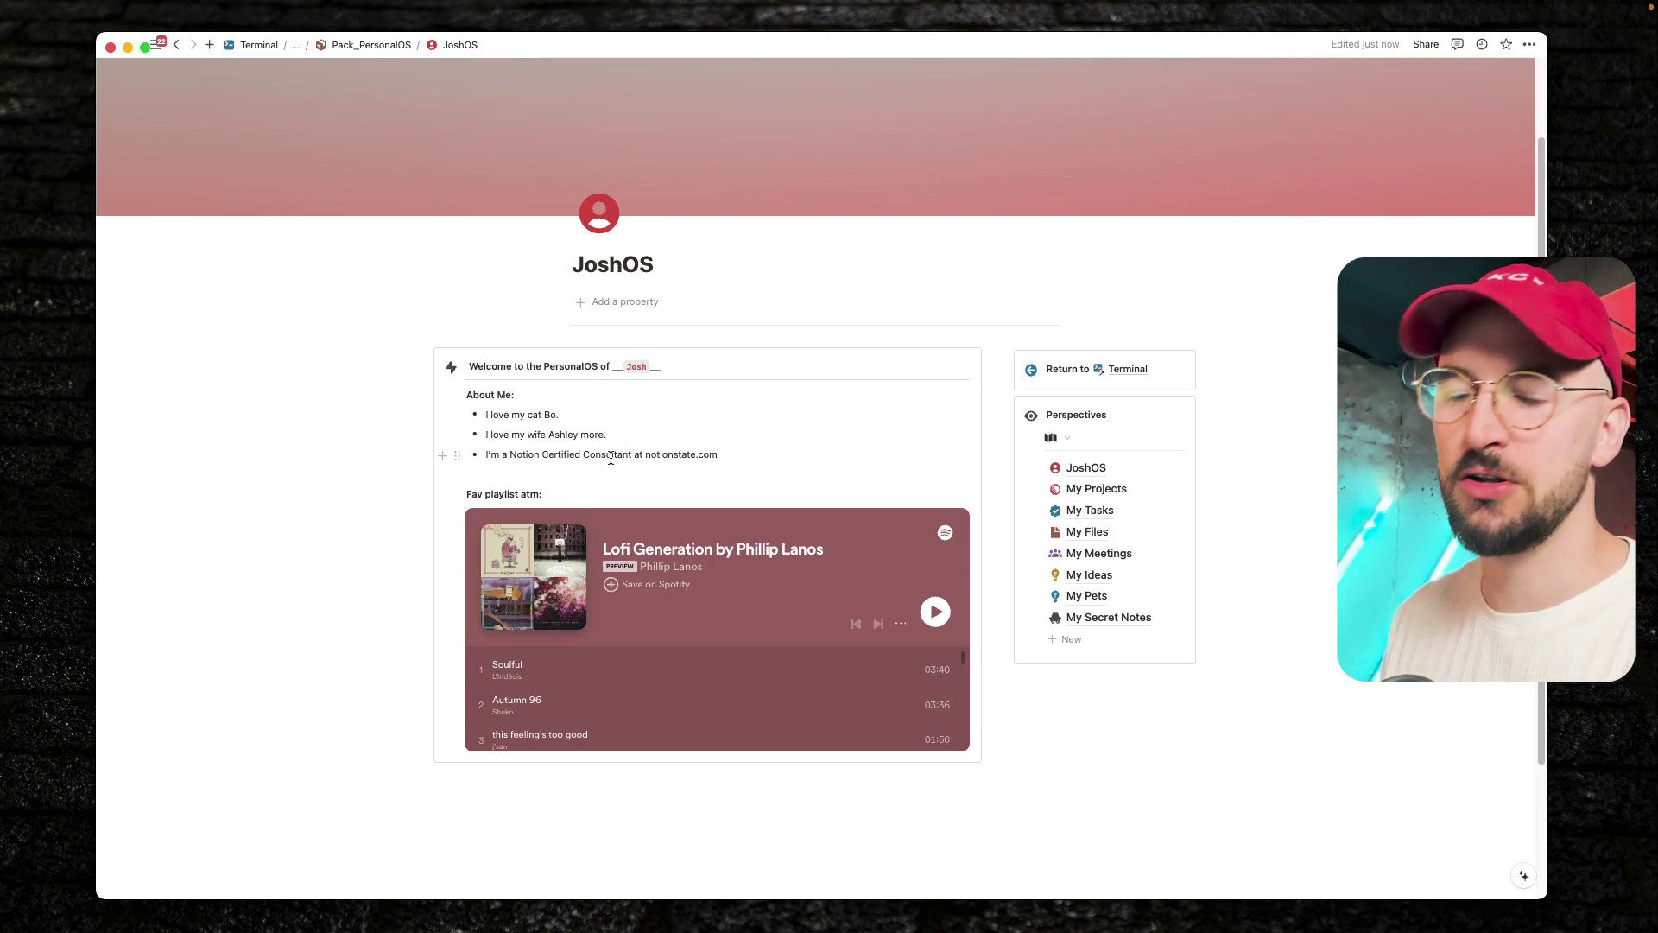
{"action": "left_click", "coordinate": [1090, 490]}
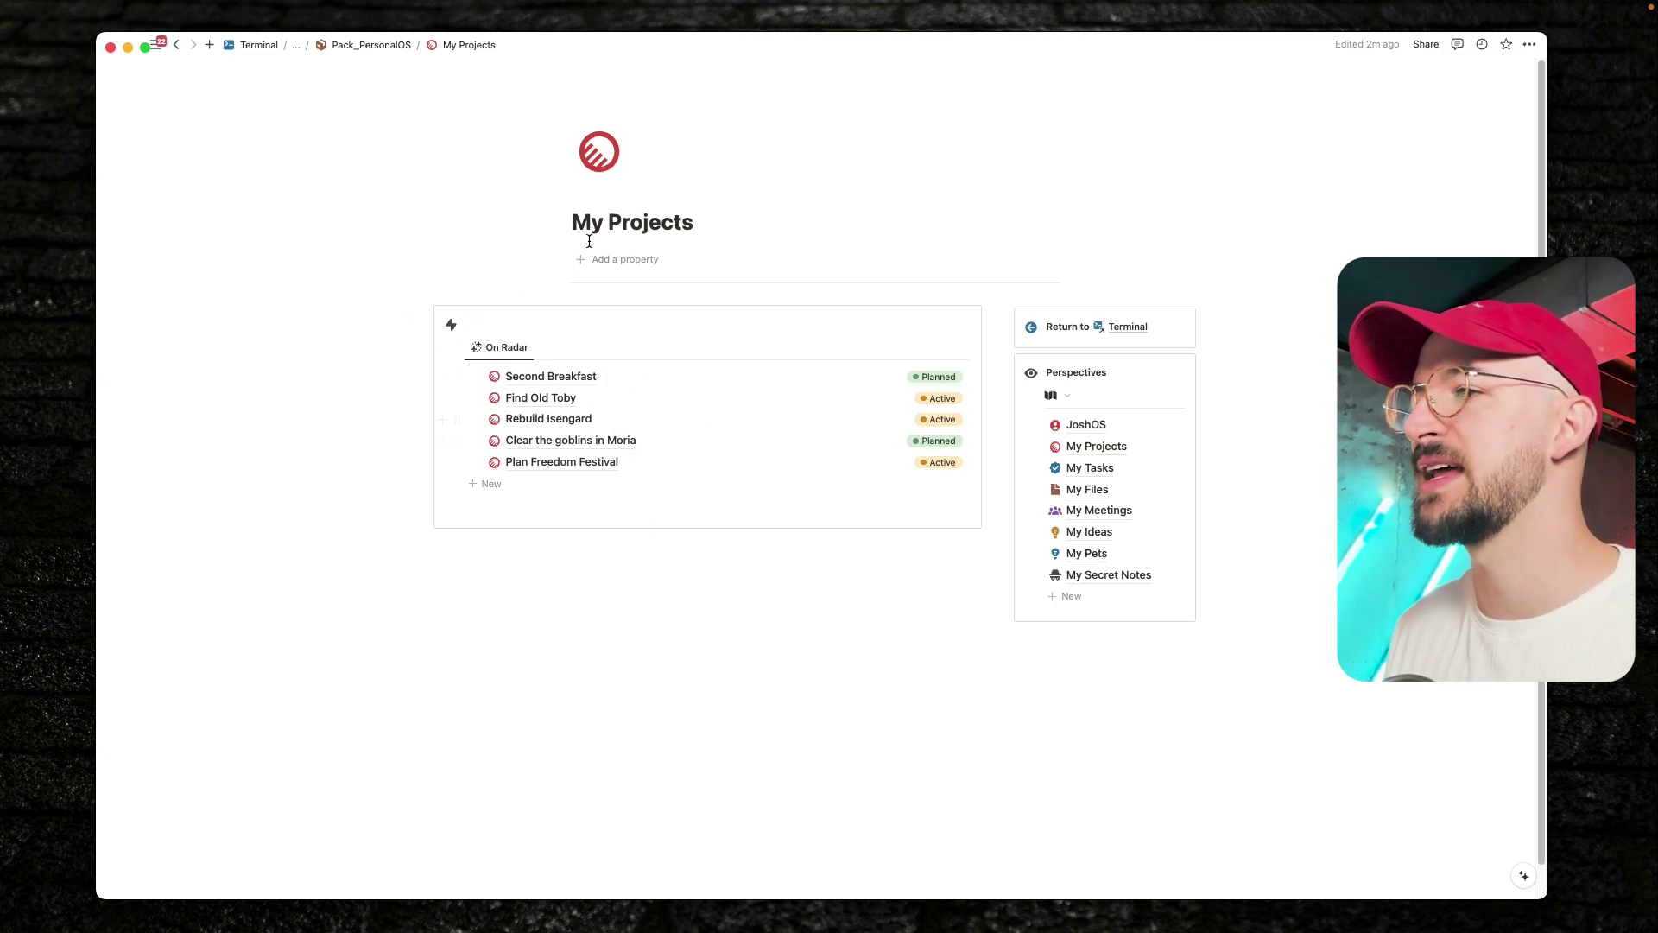
Check On Radar's single filter rule and confirm its List layout on My Projects
{"action": "left_click", "coordinate": [790, 347]}
{"action": "left_click", "coordinate": [494, 377]}
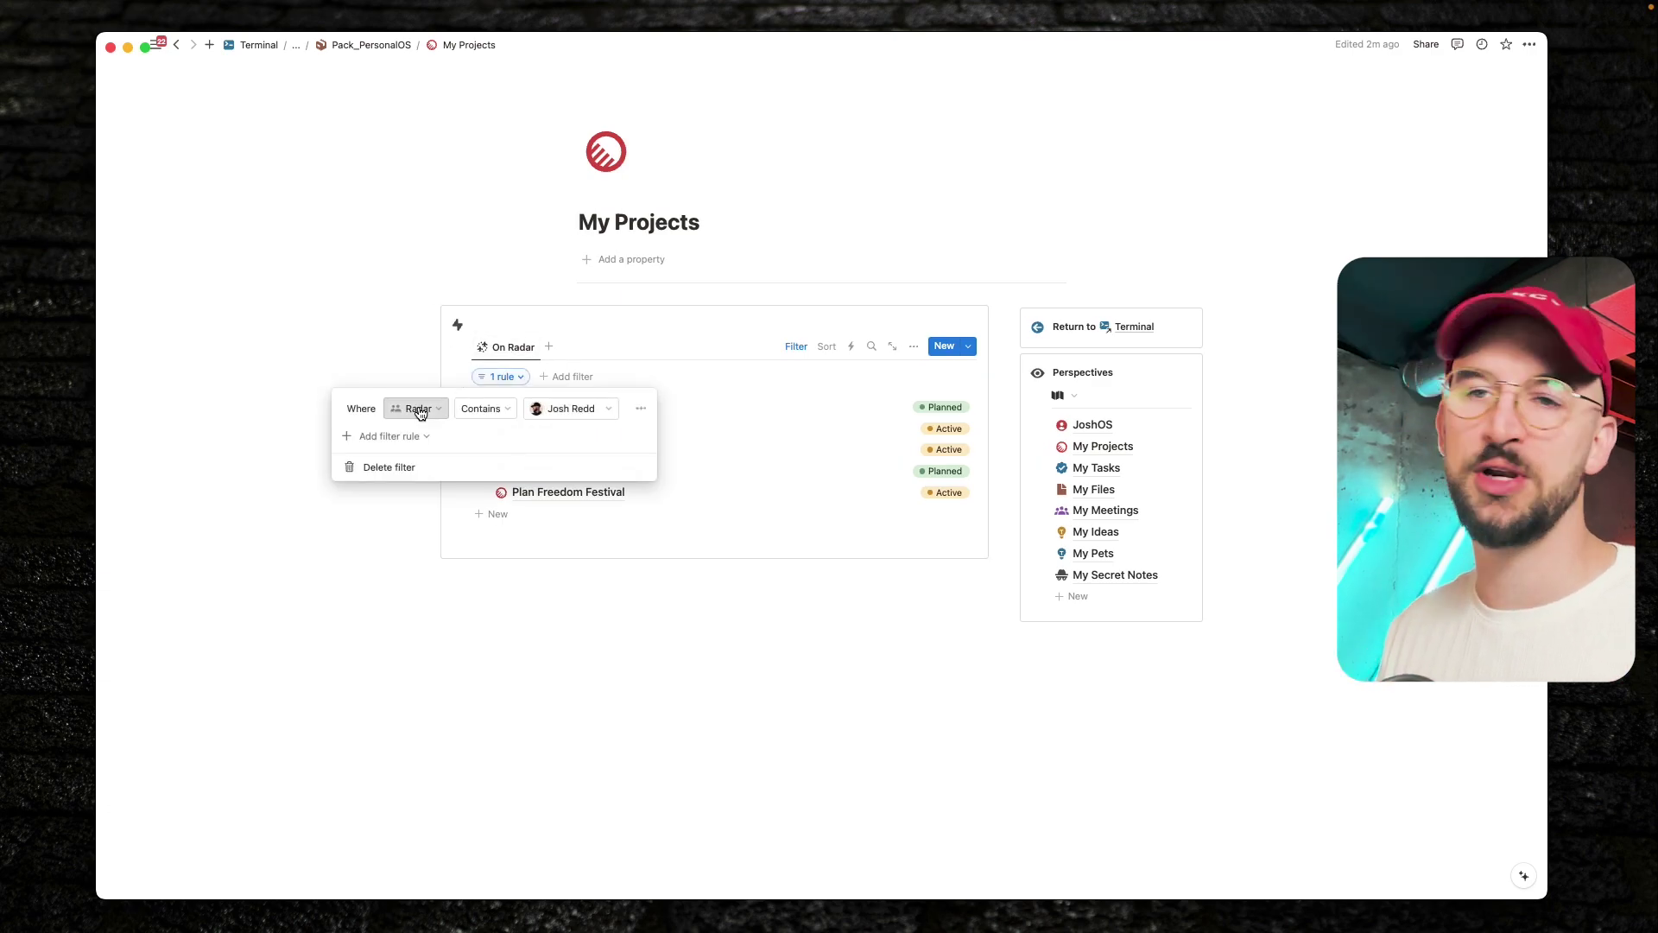
{"action": "left_click", "coordinate": [470, 540]}
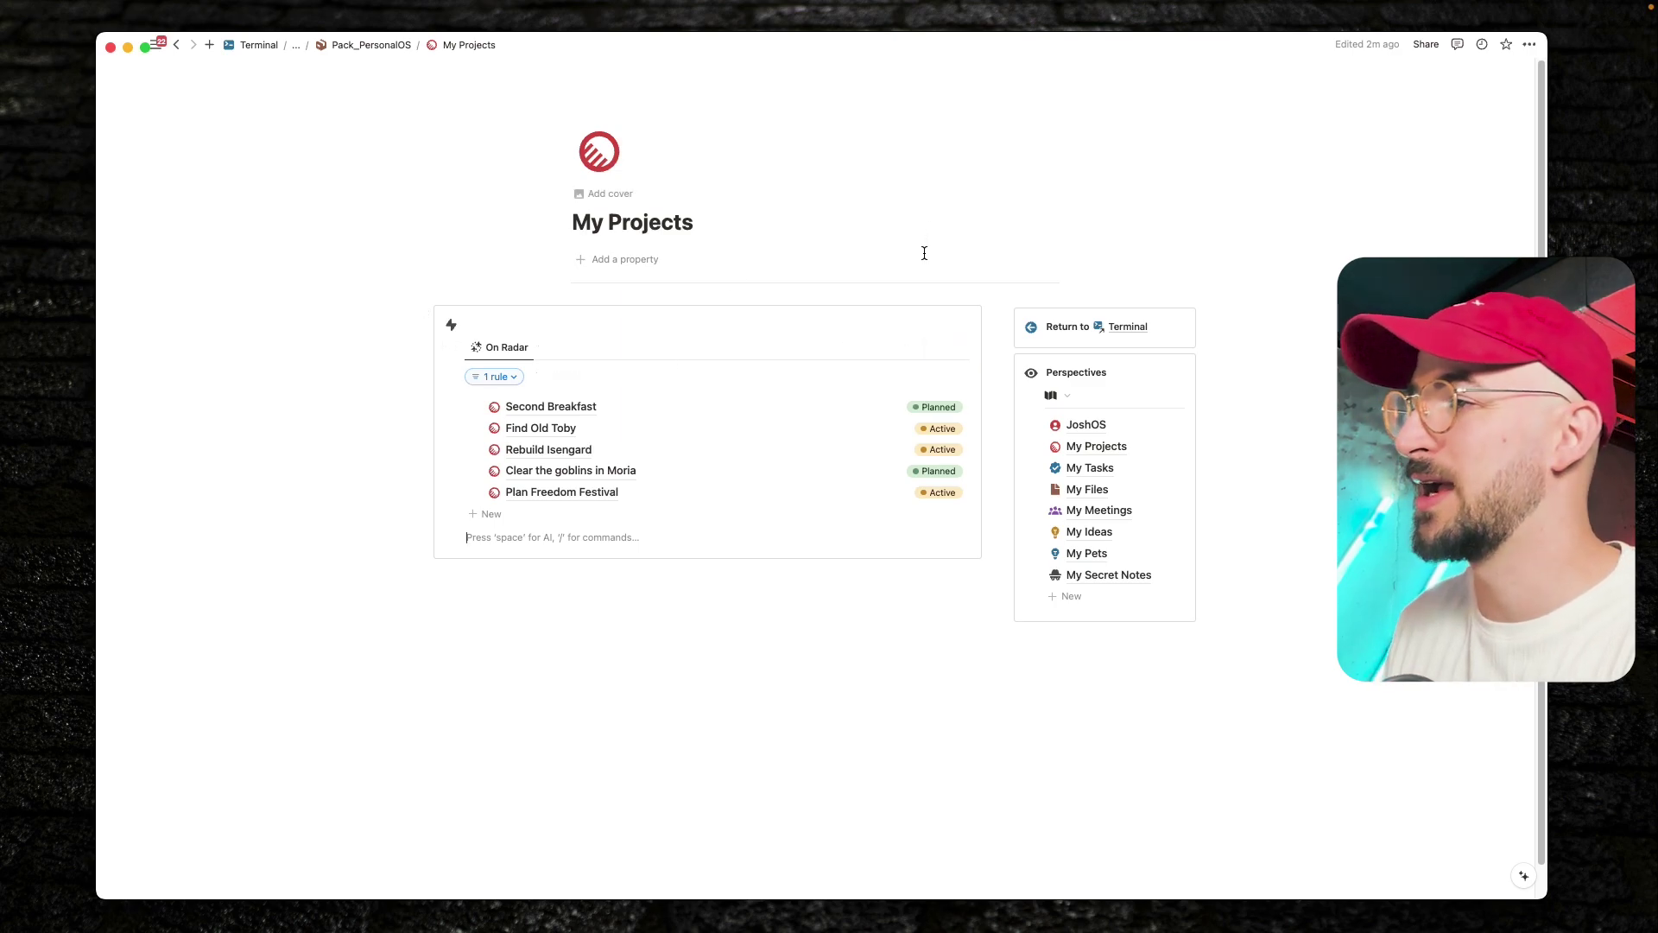
{"action": "left_click", "coordinate": [904, 349]}
{"action": "left_click", "coordinate": [844, 453]}
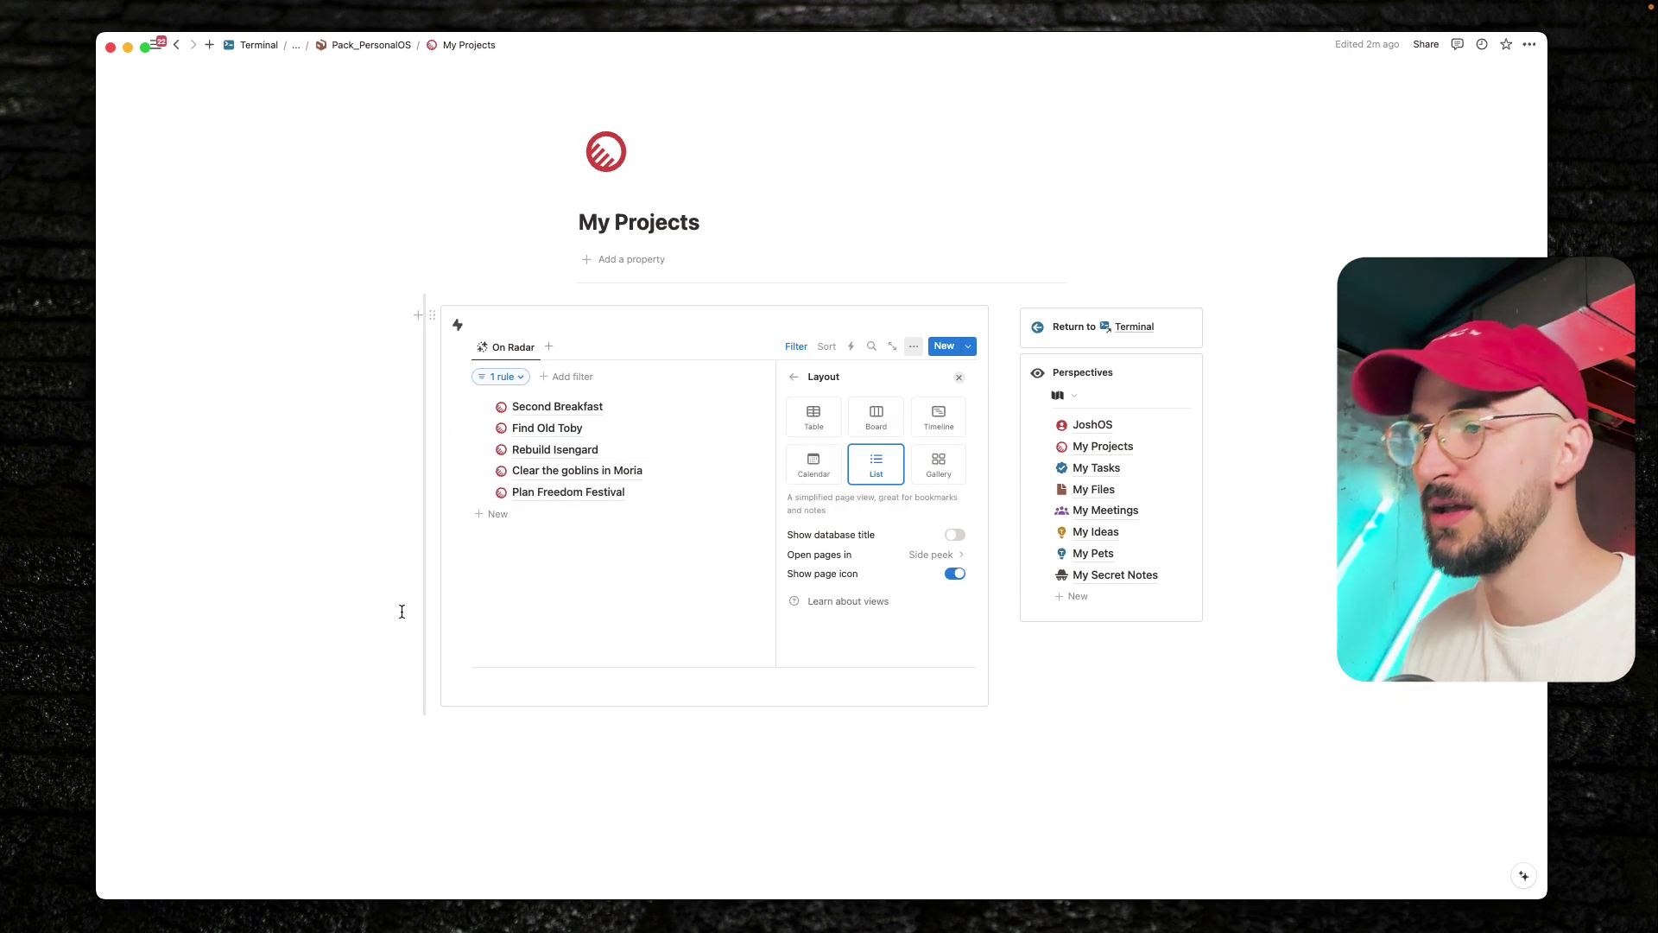
{"action": "left_click", "coordinate": [371, 605]}
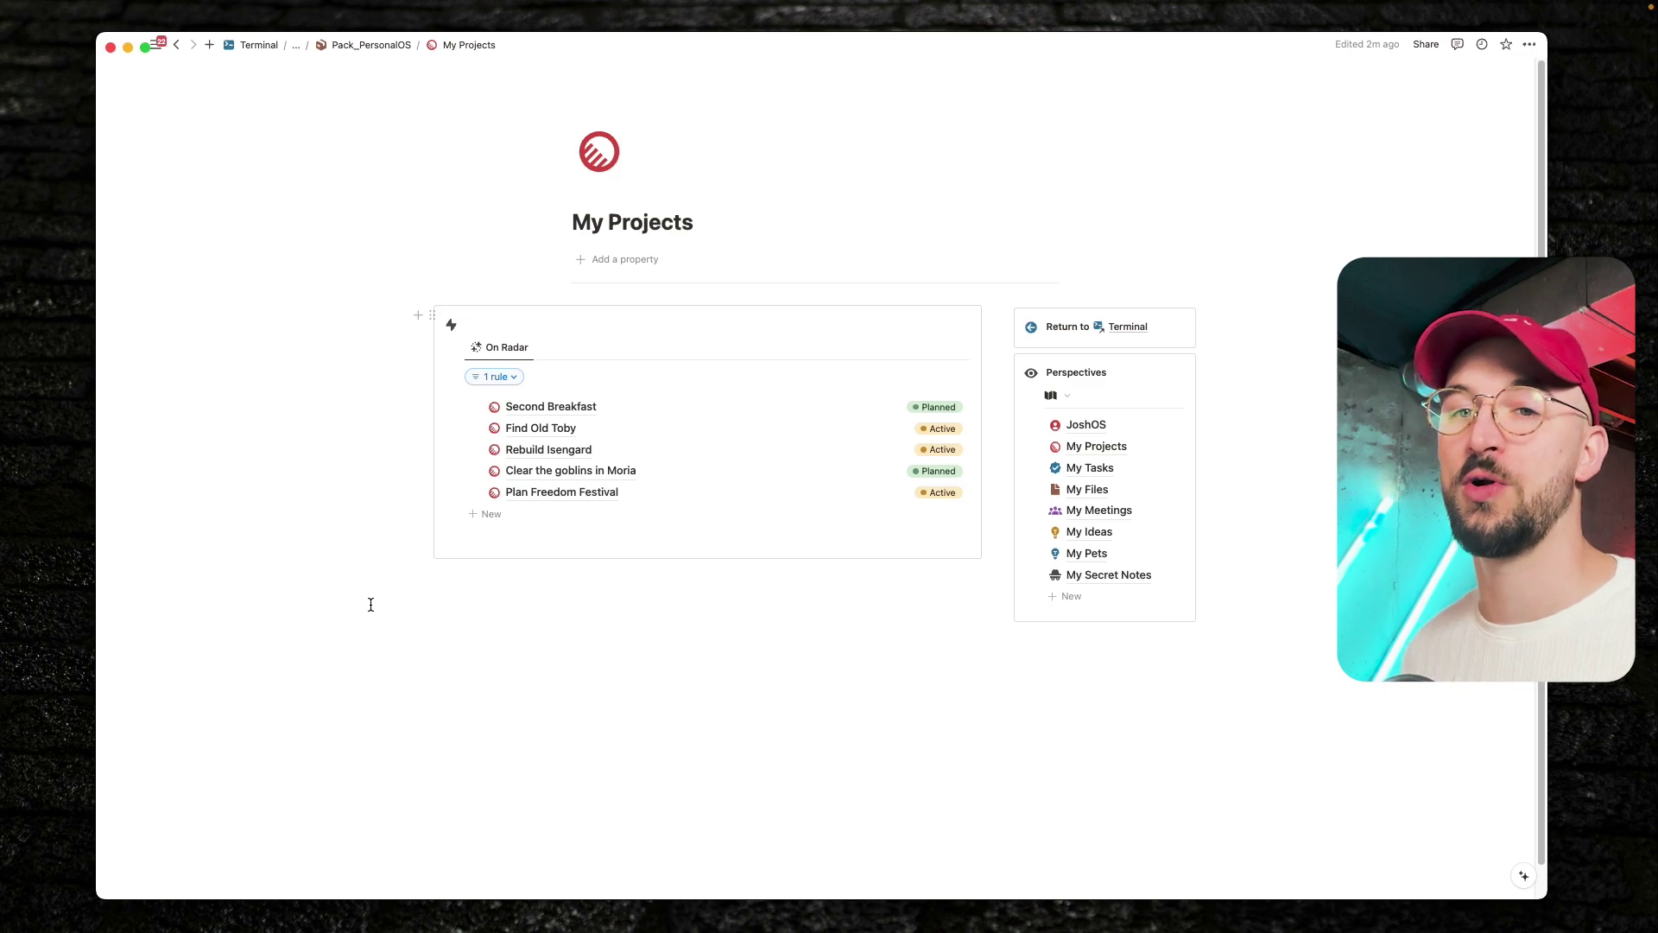
Open My Tasks, view its On Radar filter's two rules, then return to My Projects
{"action": "left_click", "coordinate": [1089, 468]}
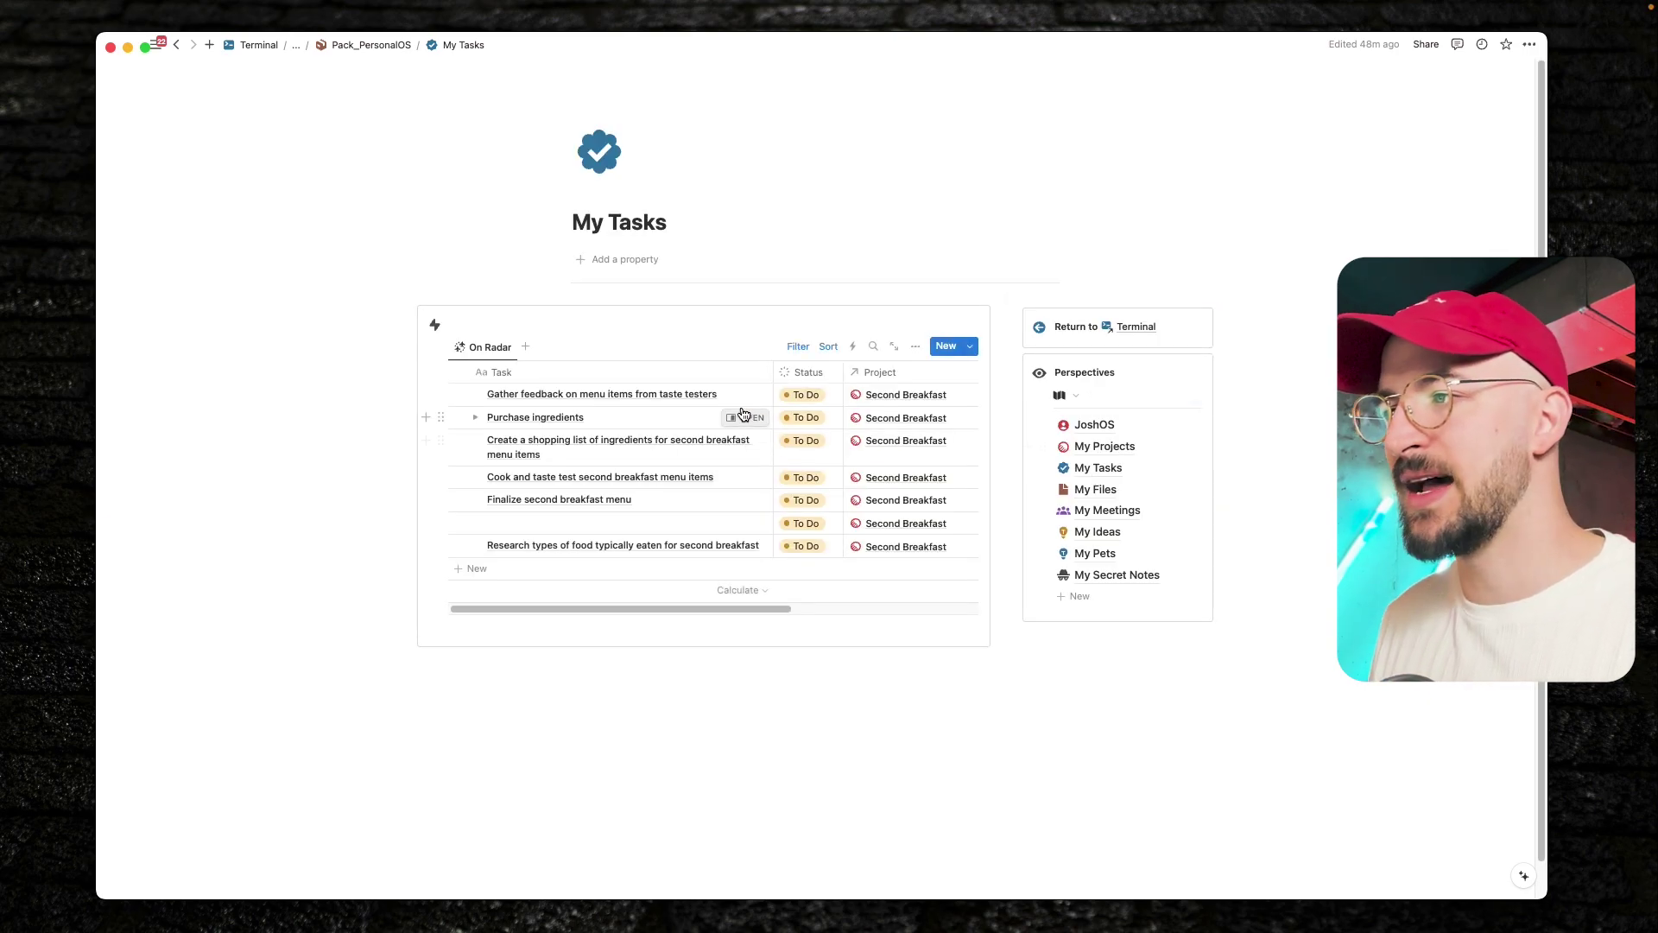
{"action": "left_click", "coordinate": [808, 349]}
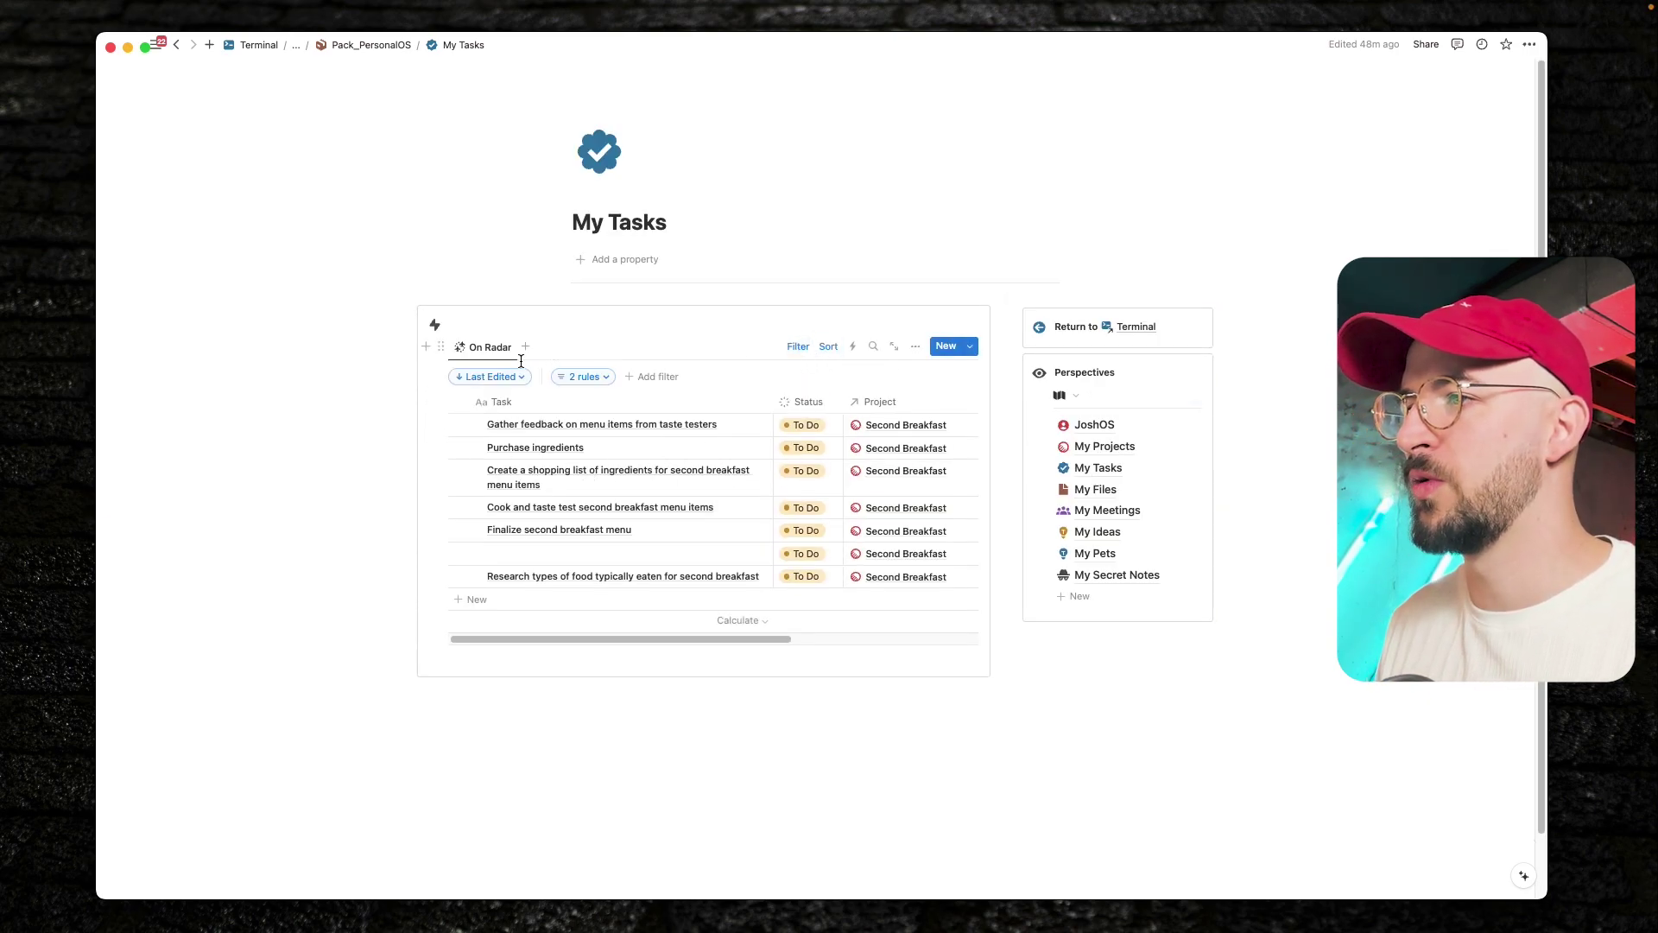
{"action": "left_click", "coordinate": [574, 380]}
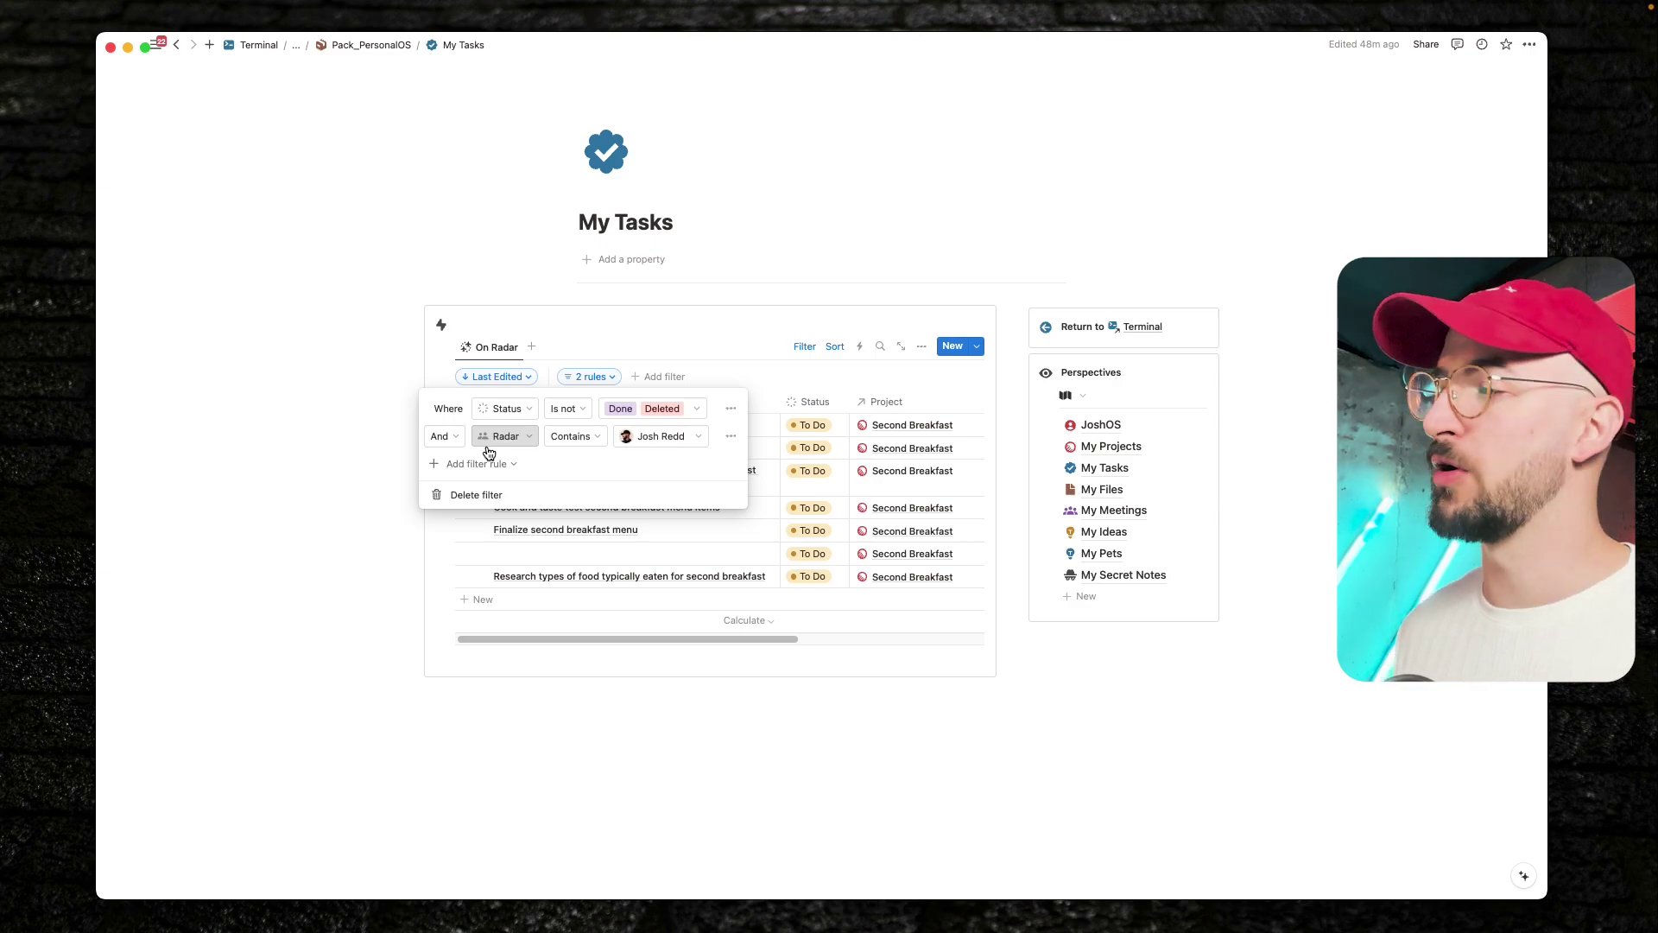
{"action": "left_click", "coordinate": [1122, 447]}
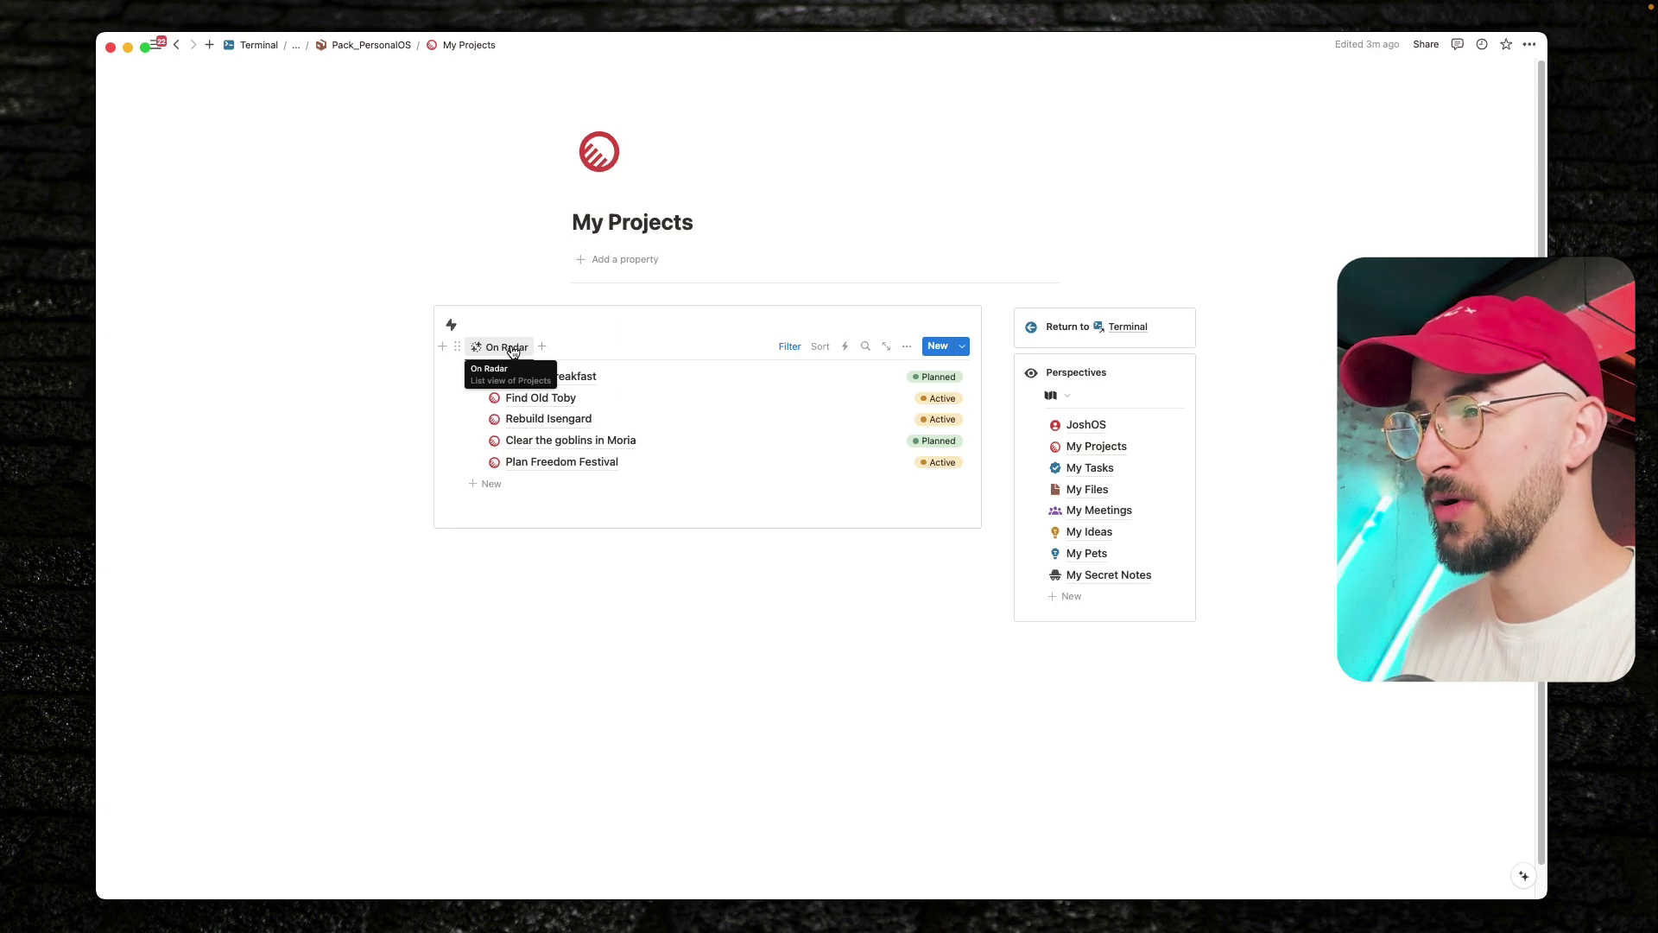
Toggle the On Radar filter bar off on My Projects, then open My Tasks
{"action": "left_click", "coordinate": [512, 349]}
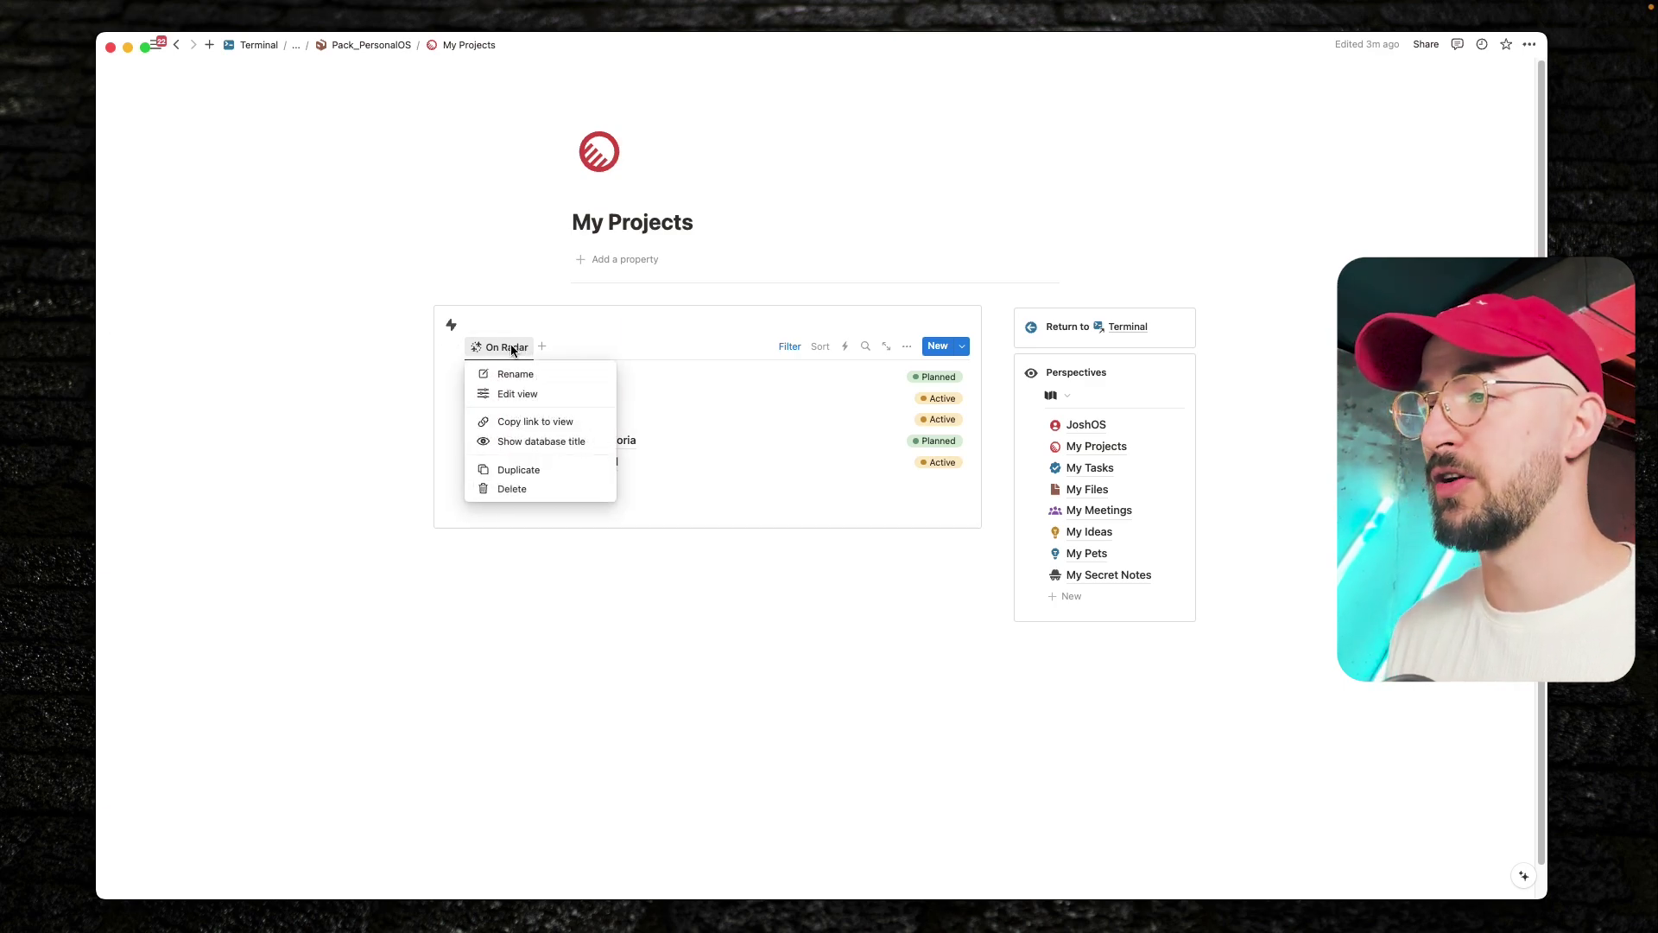
{"action": "left_click", "coordinate": [788, 348]}
{"action": "left_click", "coordinate": [788, 347]}
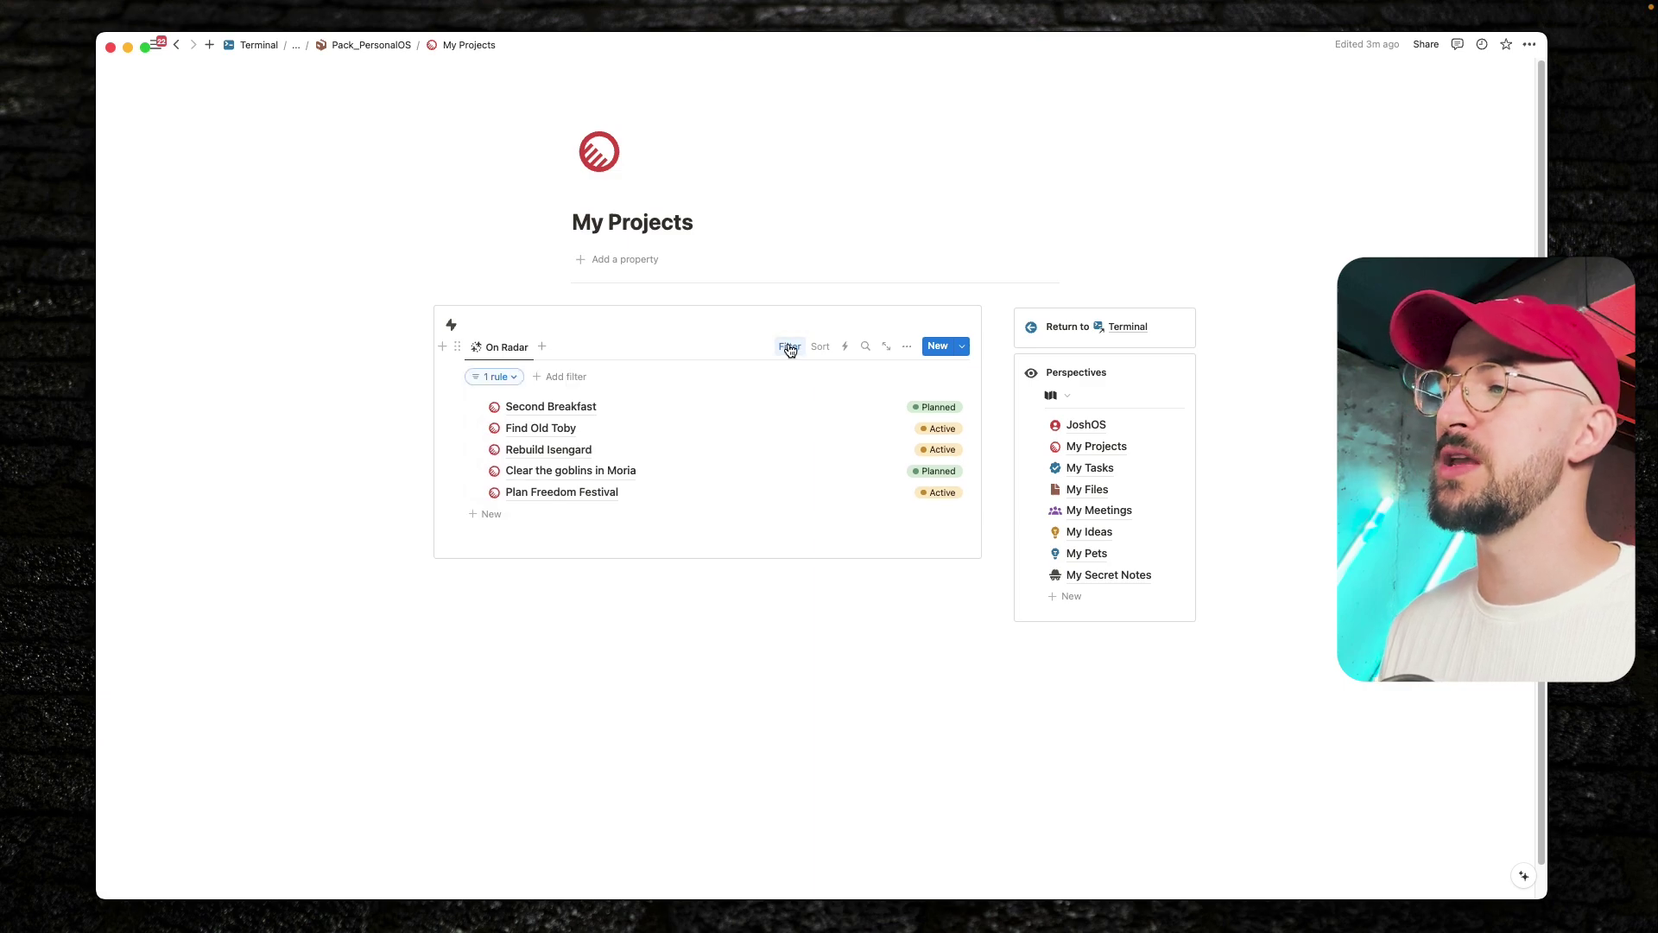
{"action": "left_click", "coordinate": [788, 347]}
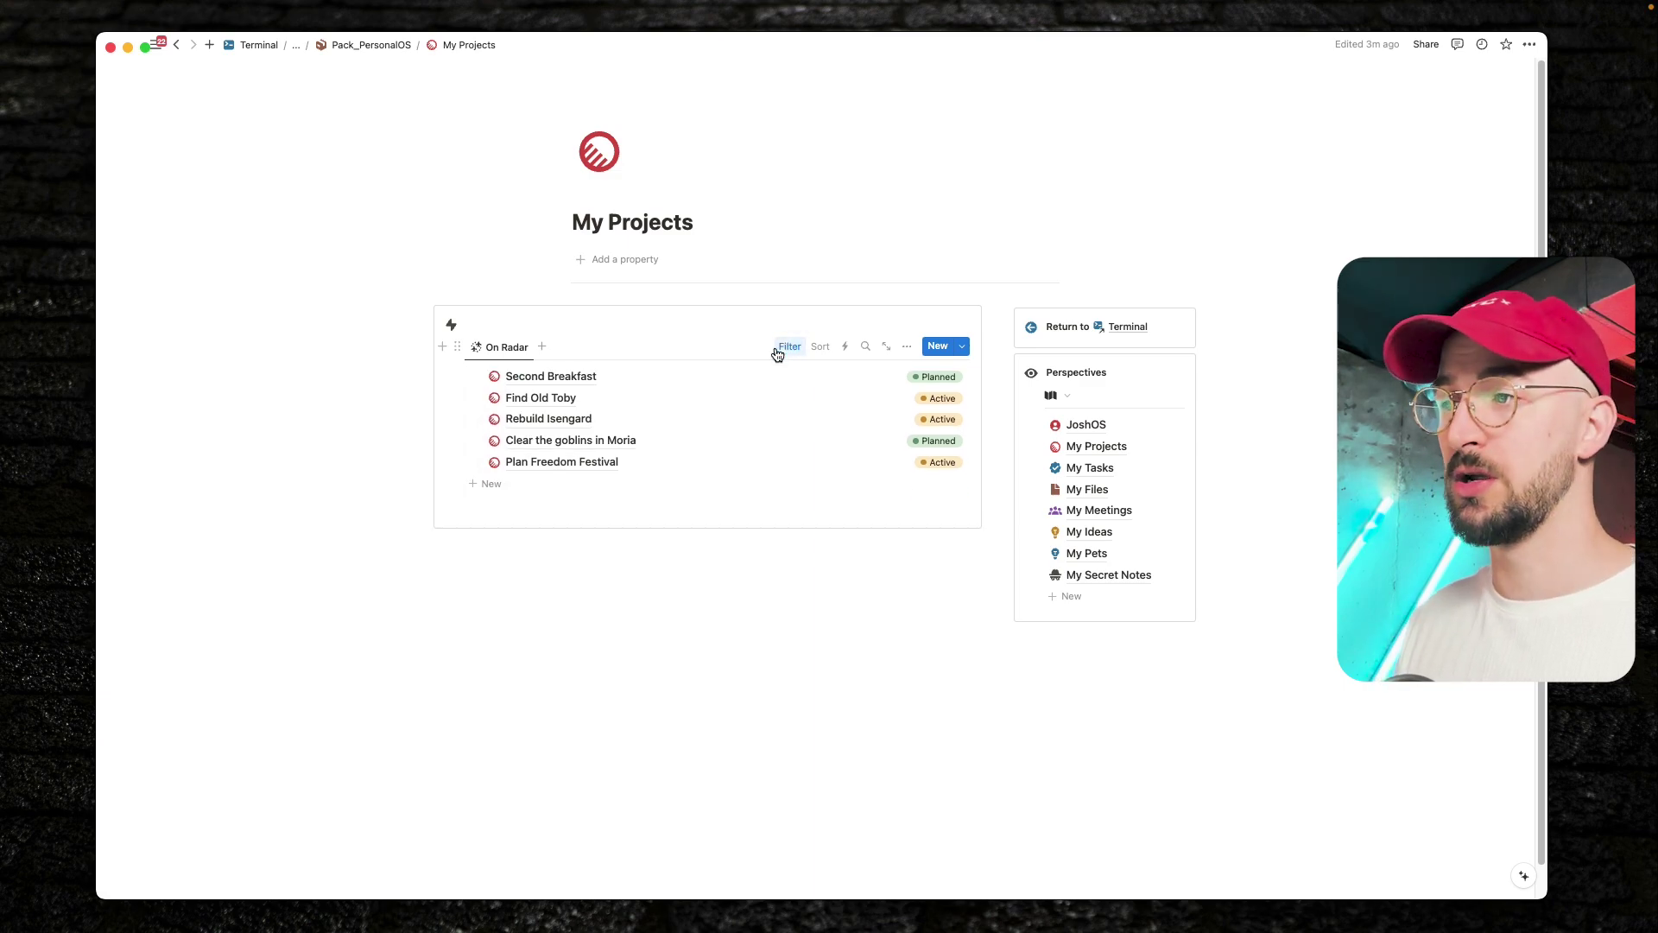
{"action": "left_click", "coordinate": [501, 347]}
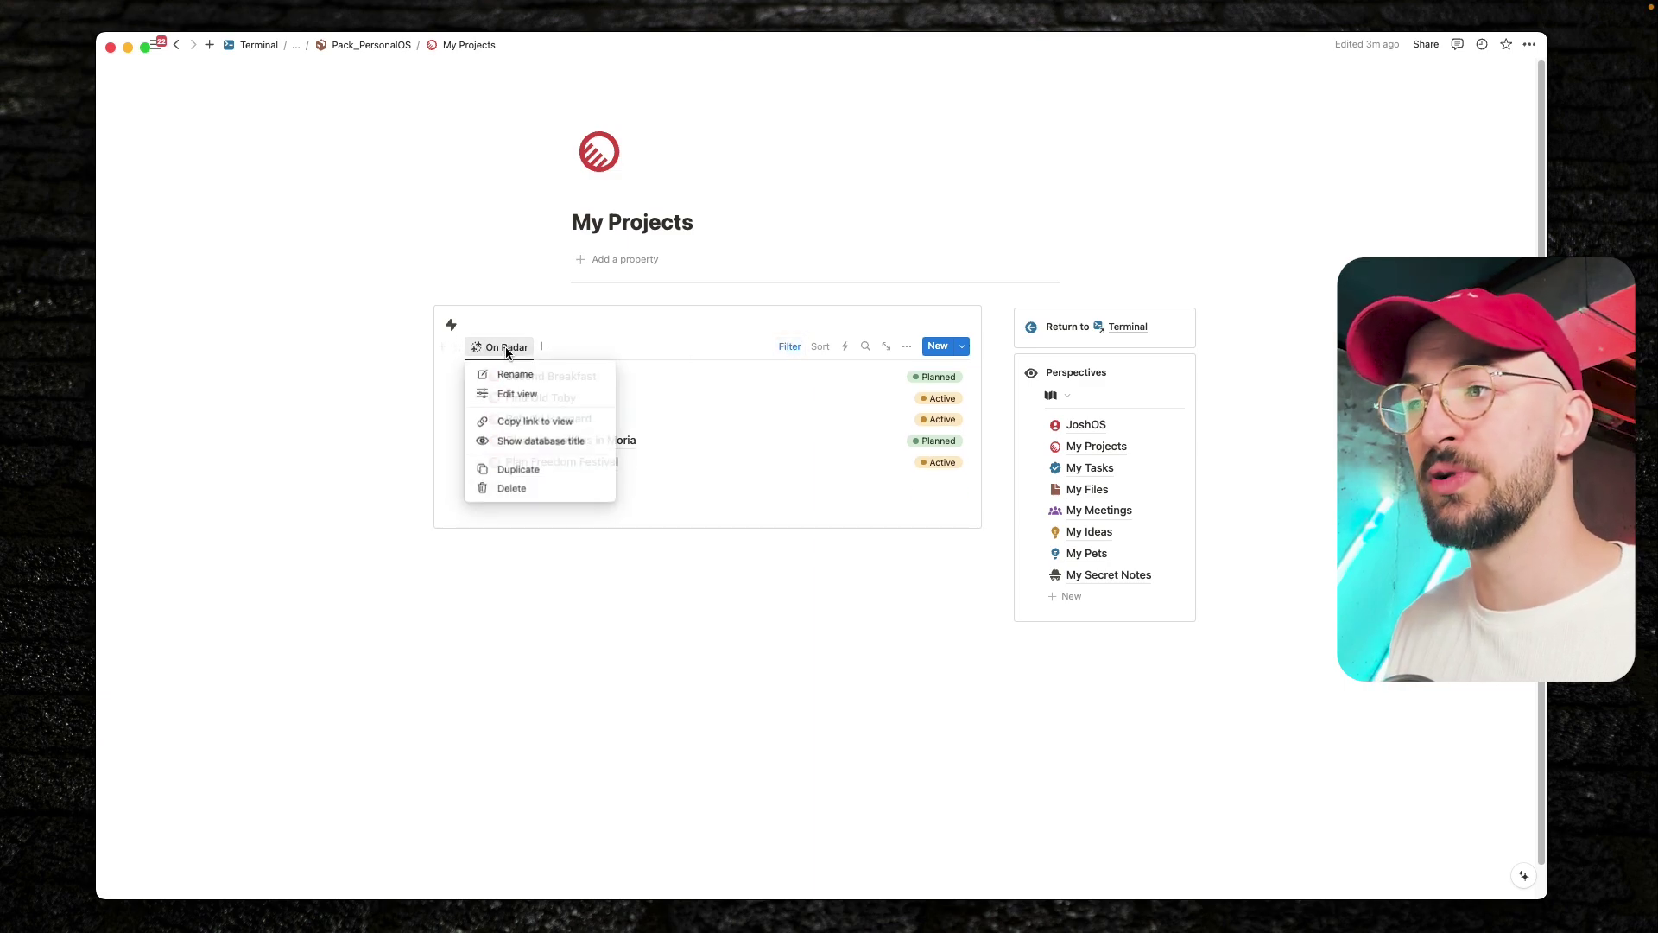
{"action": "left_click", "coordinate": [365, 344]}
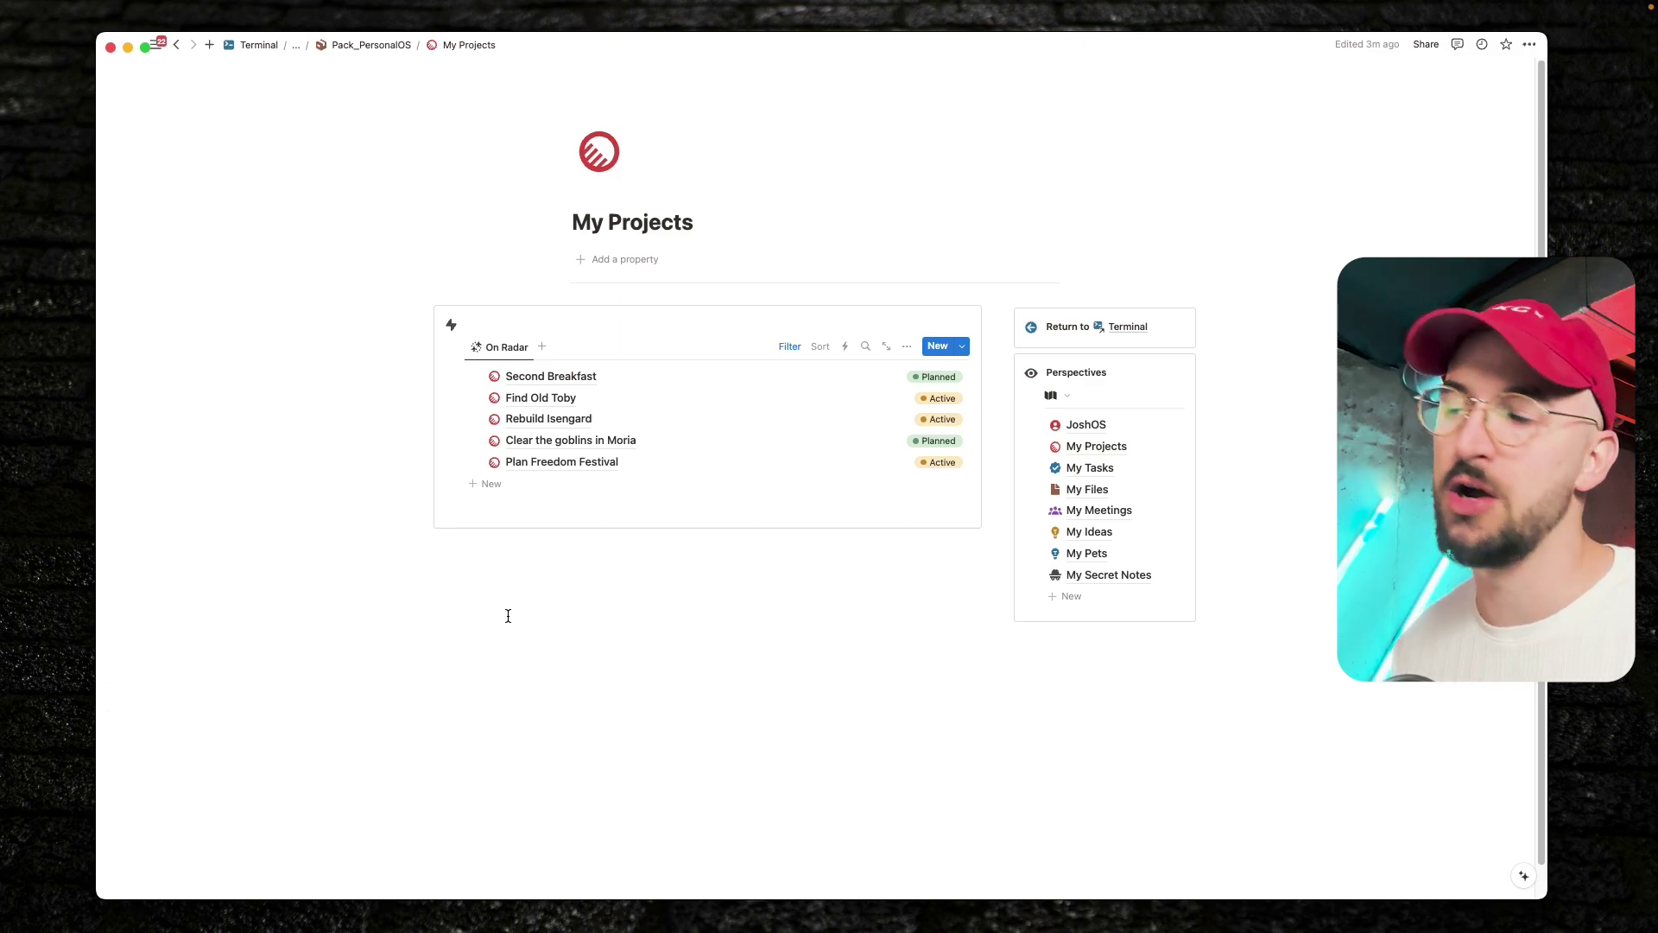
{"action": "left_click", "coordinate": [1087, 467]}
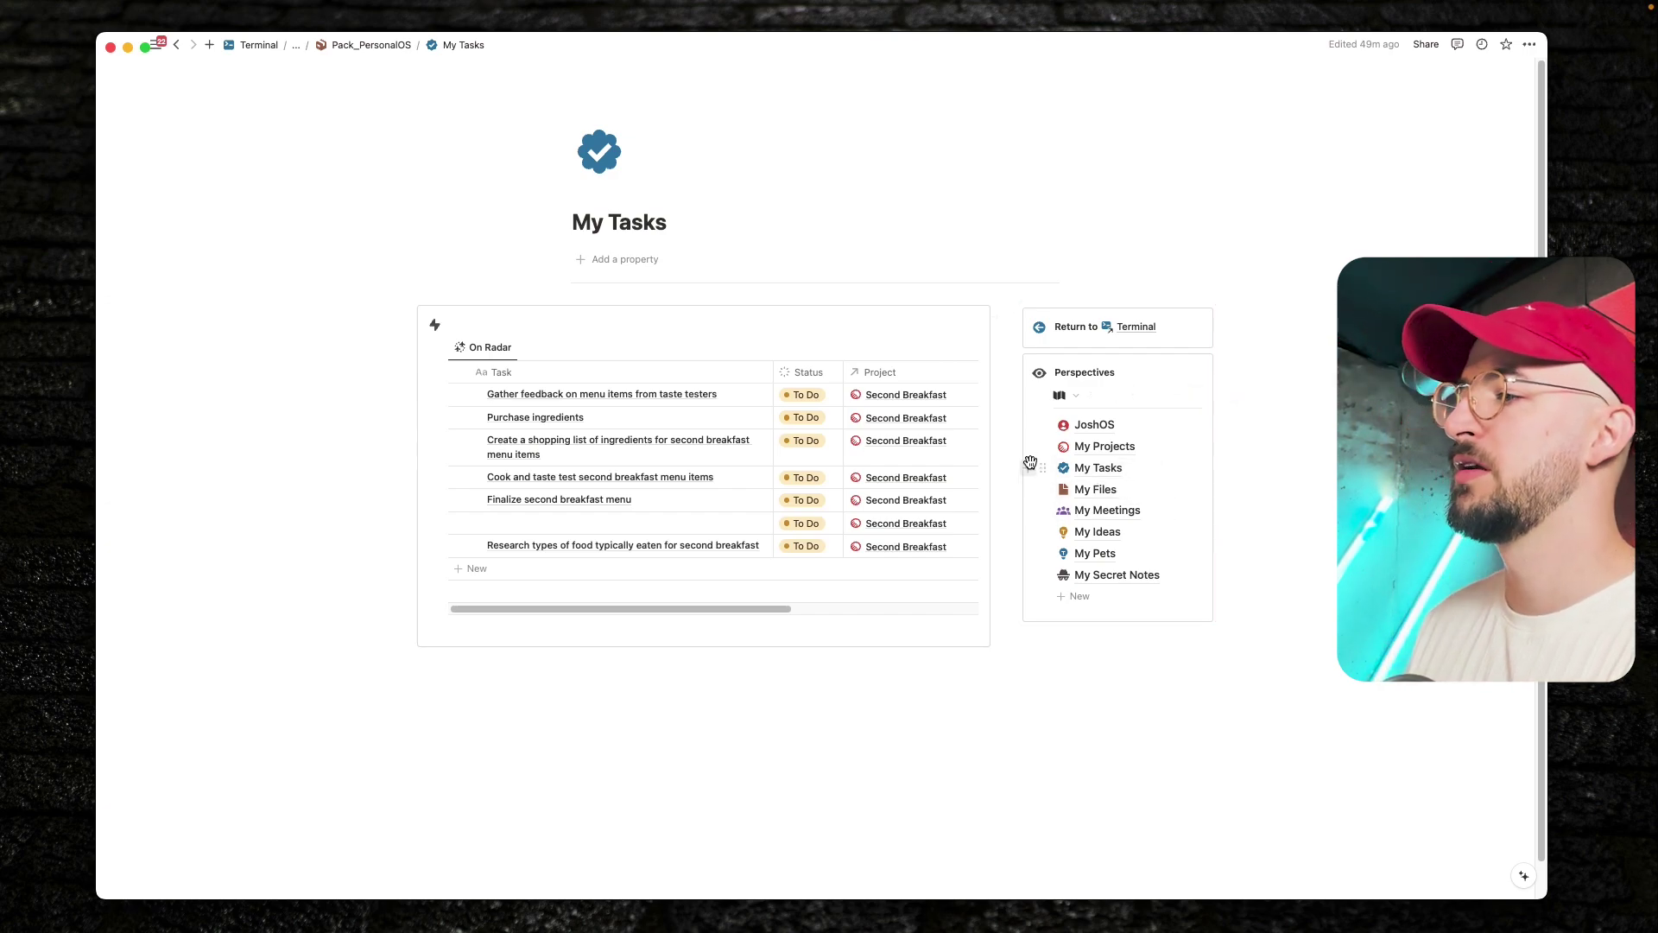
In My Meetings, title the untitled meeting 'Discovery Call' and date it 02/15/2024
{"action": "left_click", "coordinate": [1090, 491]}
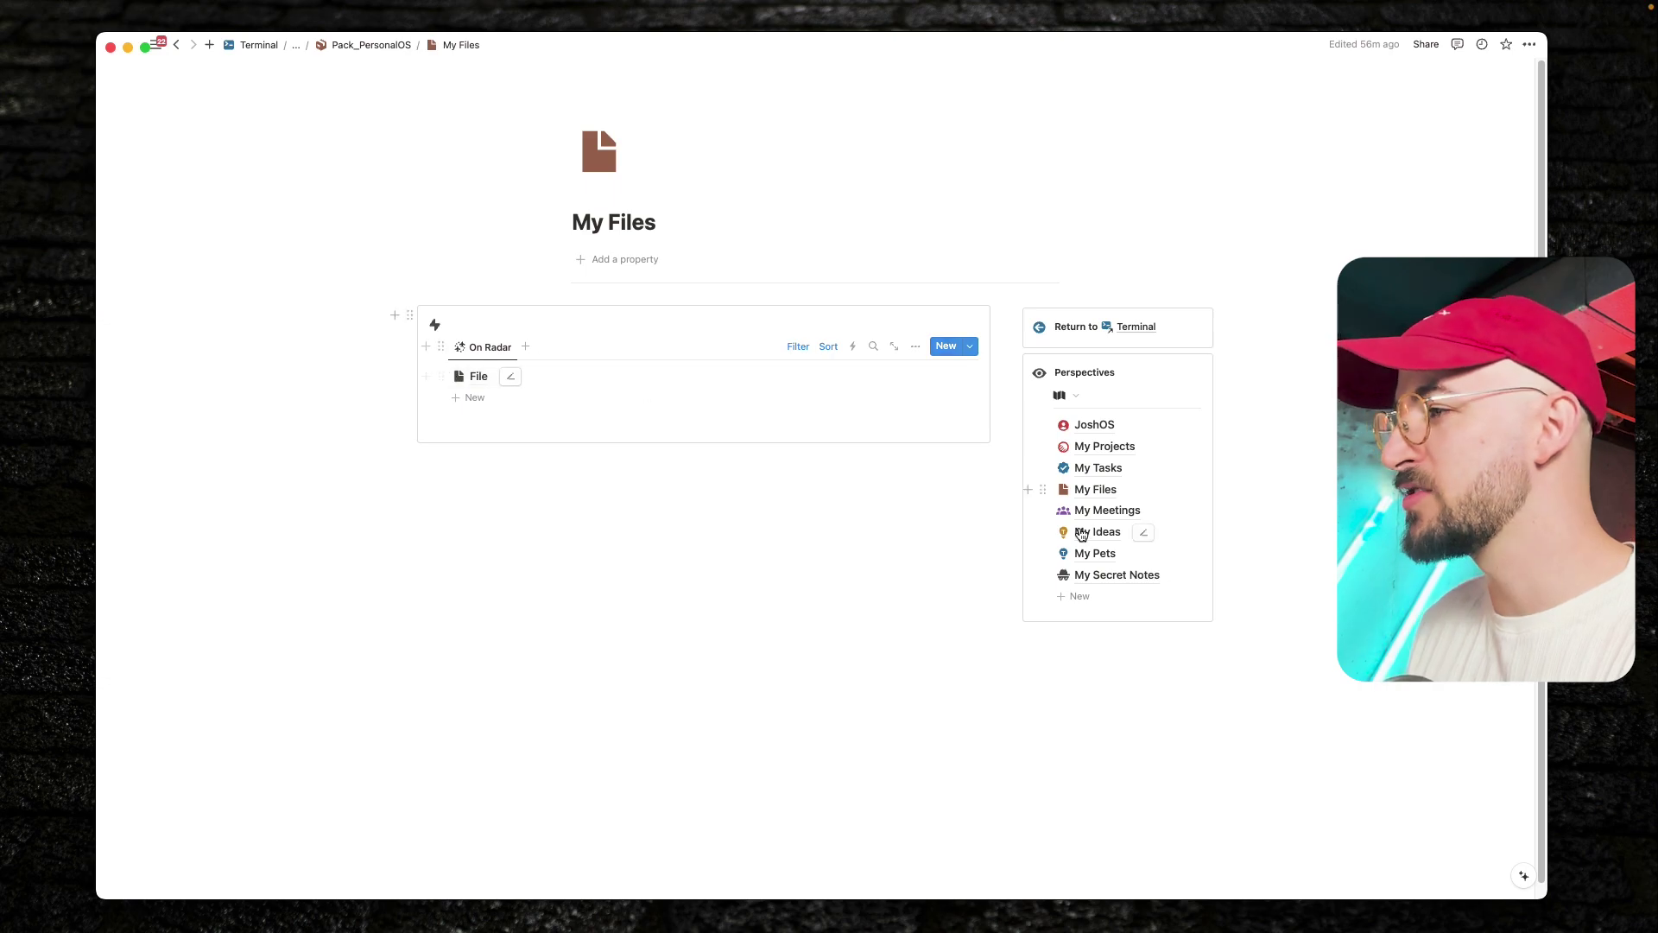
{"action": "left_click", "coordinate": [1107, 510]}
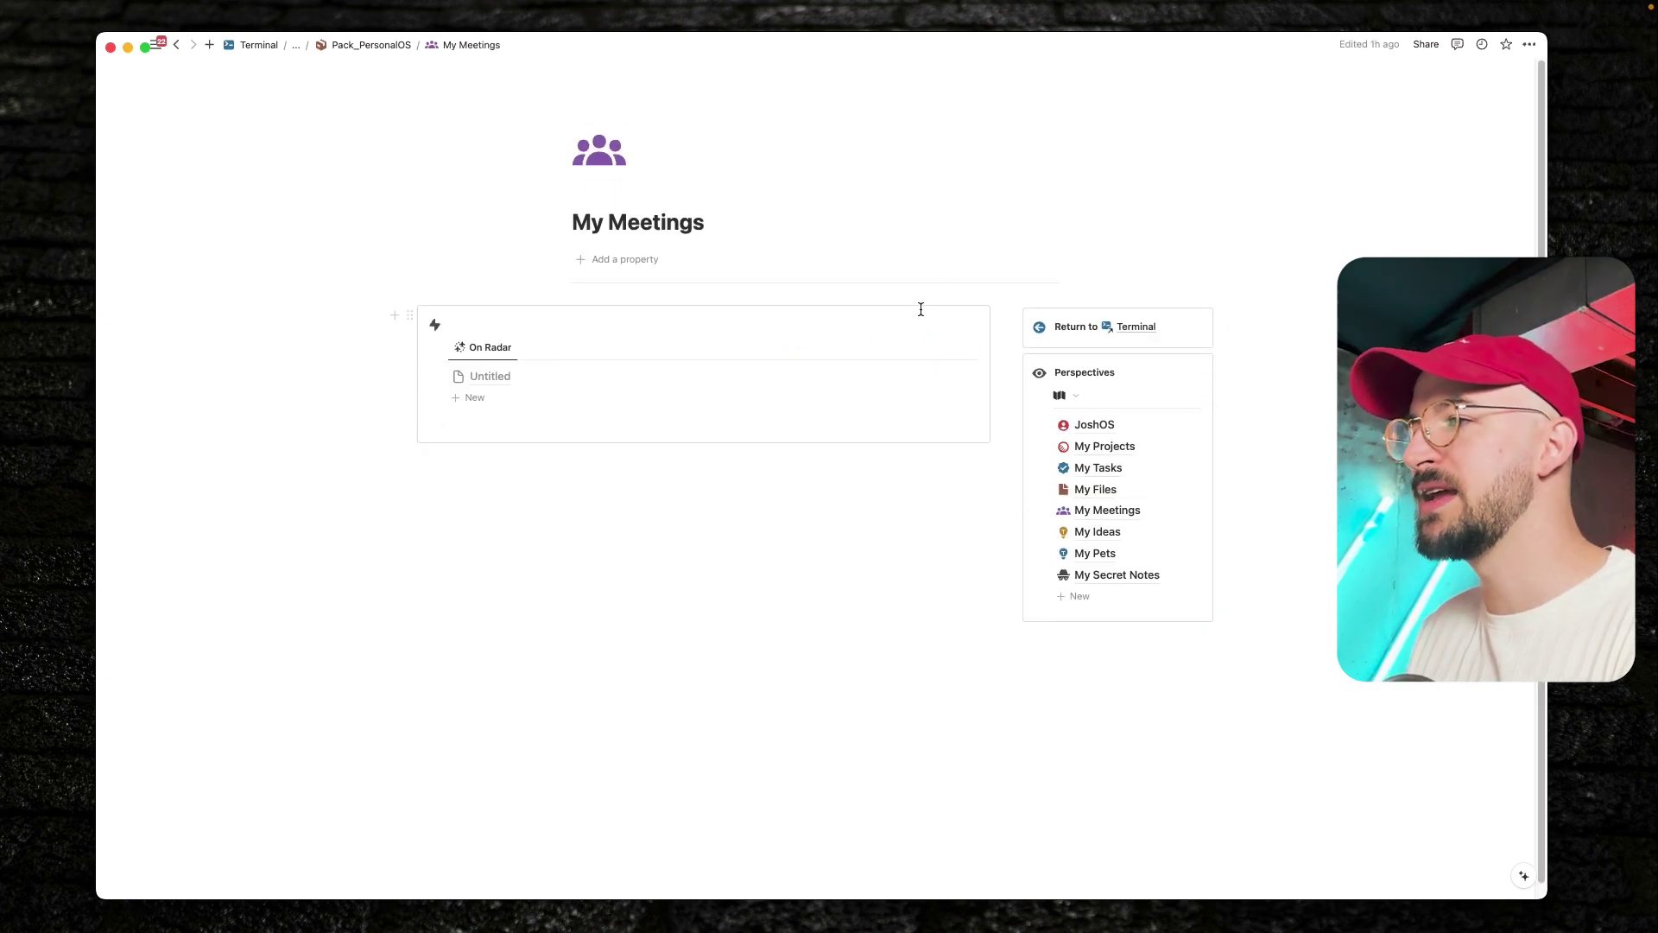
{"action": "left_click", "coordinate": [510, 376]}
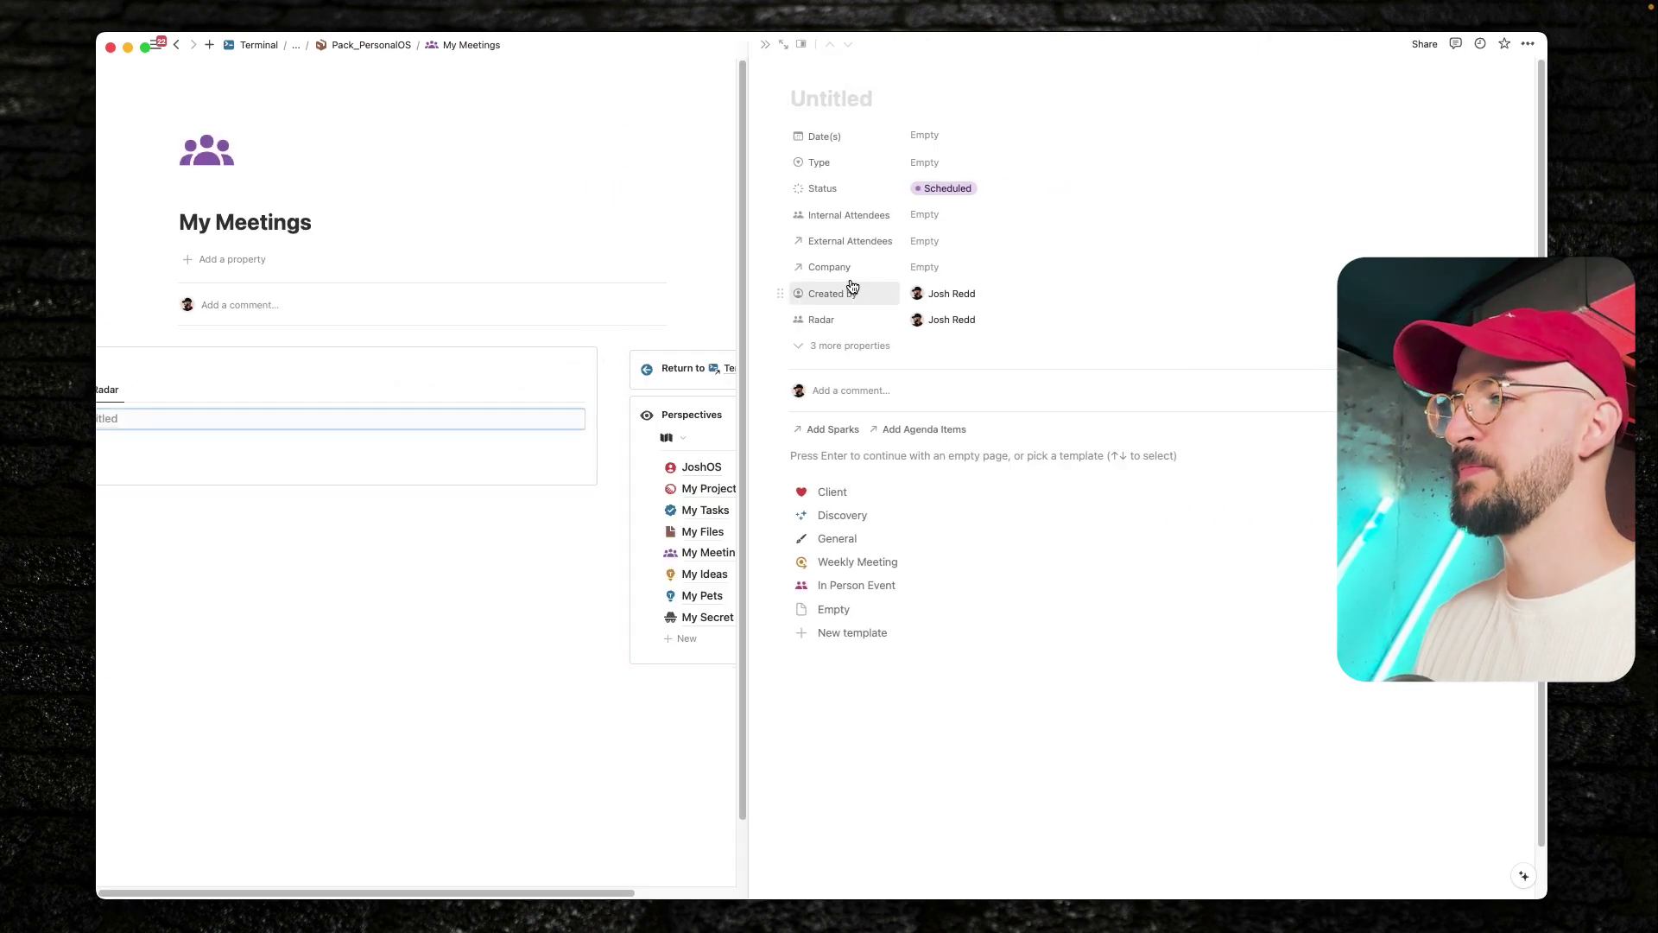
{"action": "left_click", "coordinate": [829, 102]}
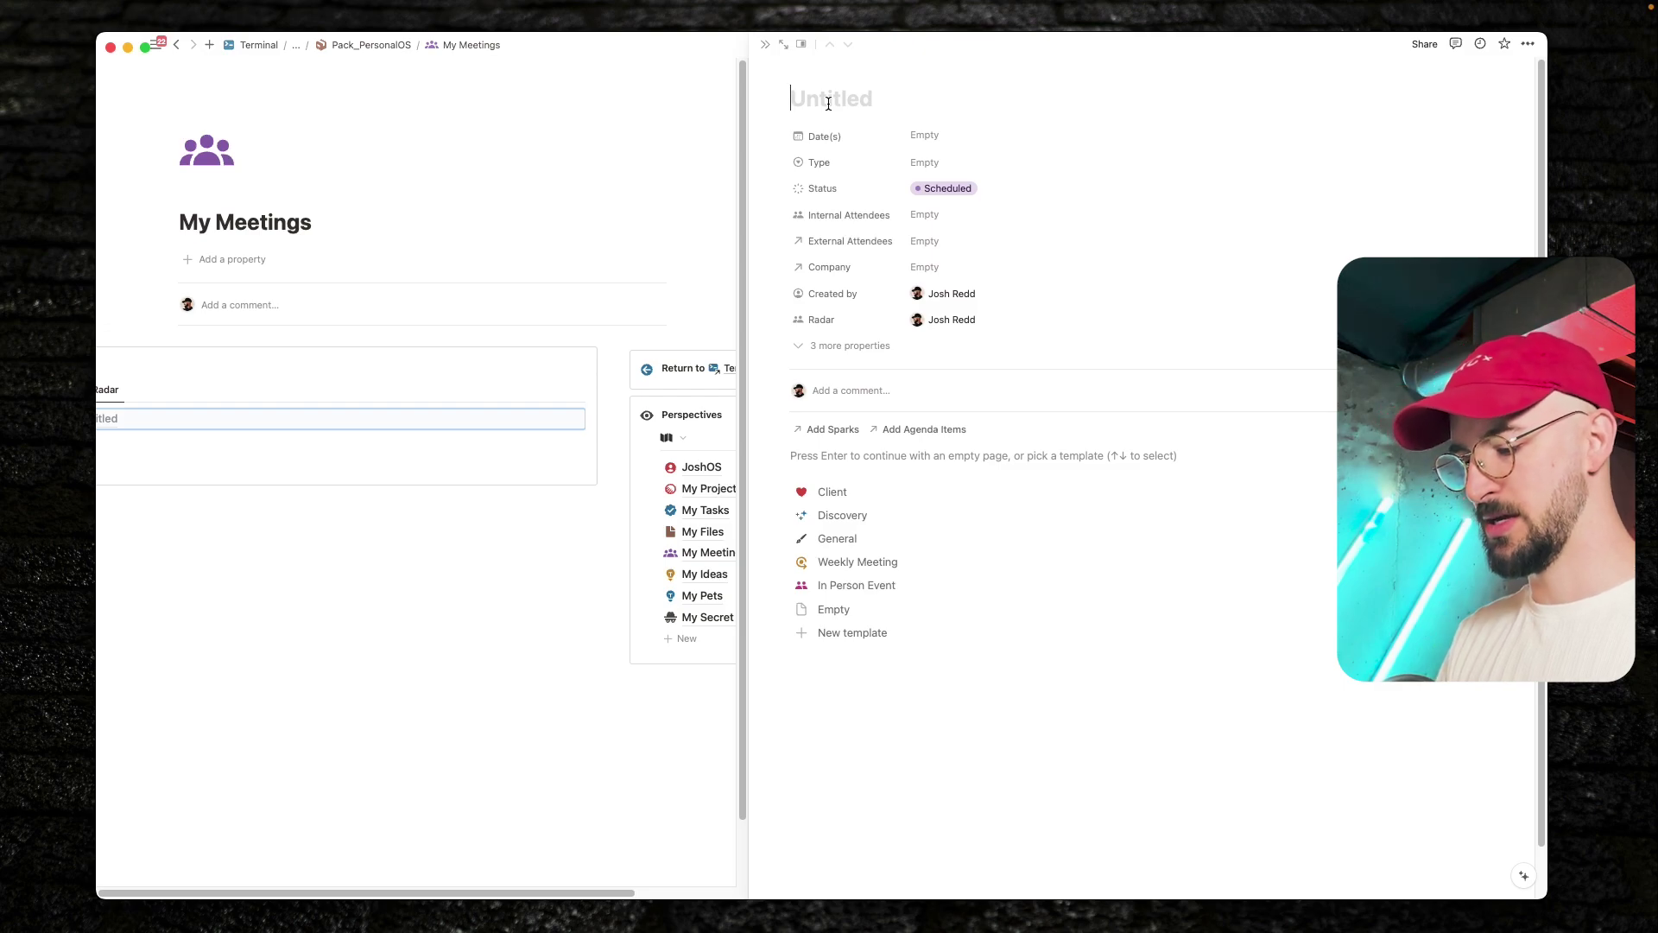
{"action": "type", "text": "Discovber"}
{"action": "key", "text": "BackSpace"}
{"action": "key", "text": "BackSpace"}
{"action": "key", "text": "BackSpace"}
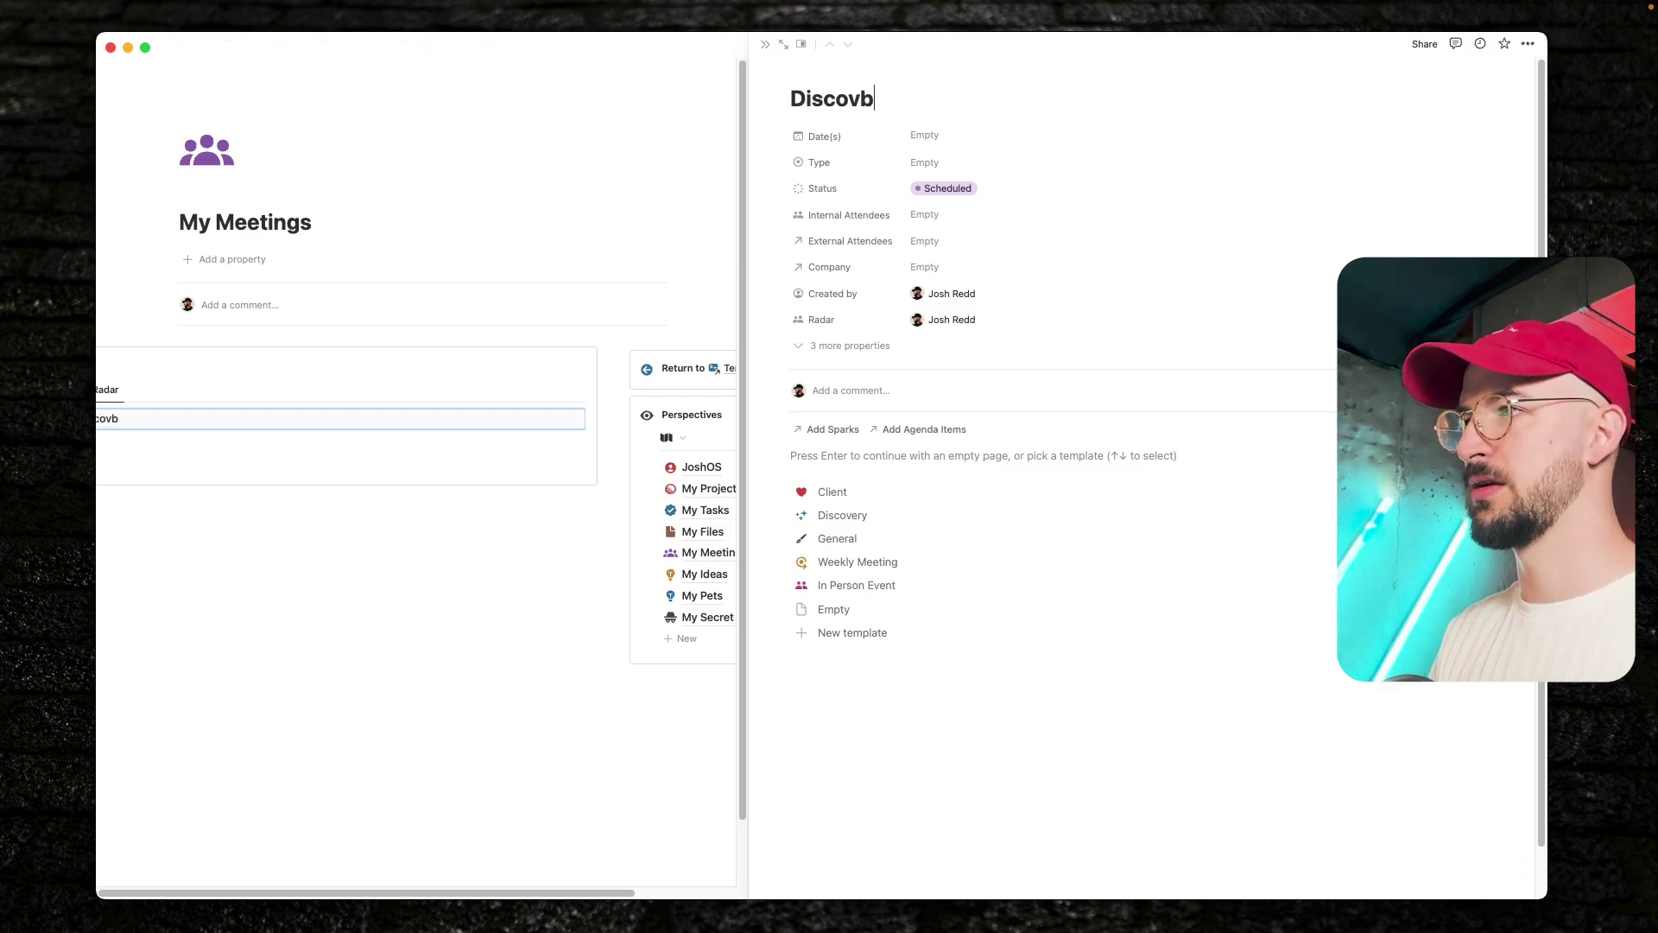
{"action": "type", "text": "ery Call"}
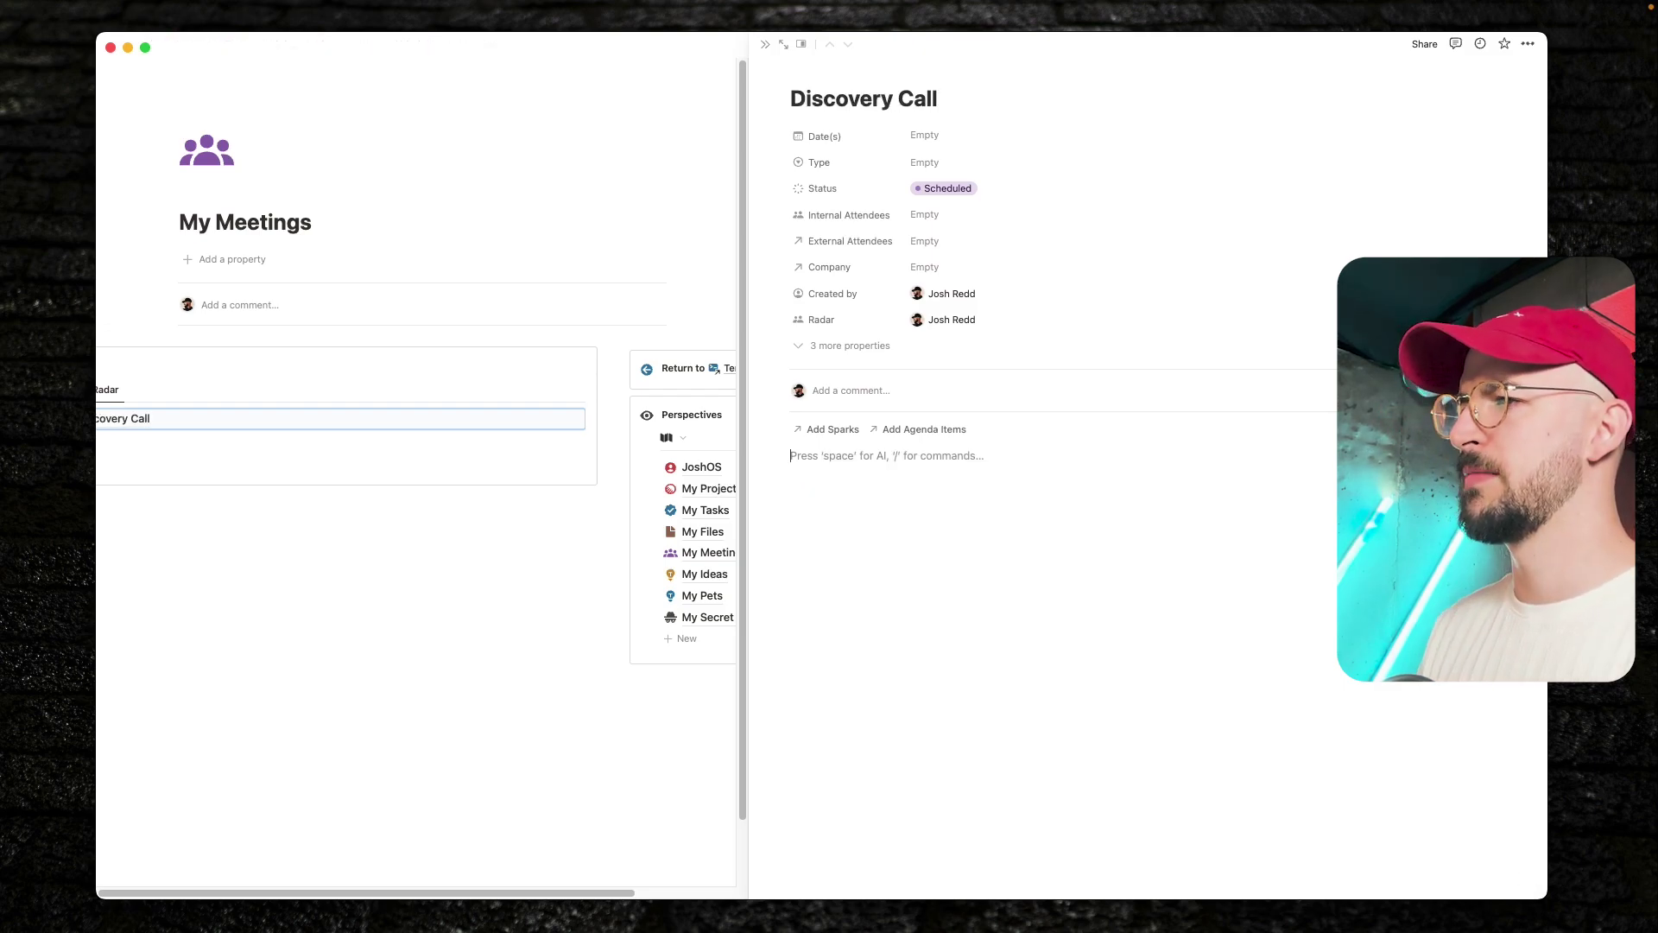
{"action": "left_click", "coordinate": [925, 135]}
{"action": "left_click", "coordinate": [760, 48]}
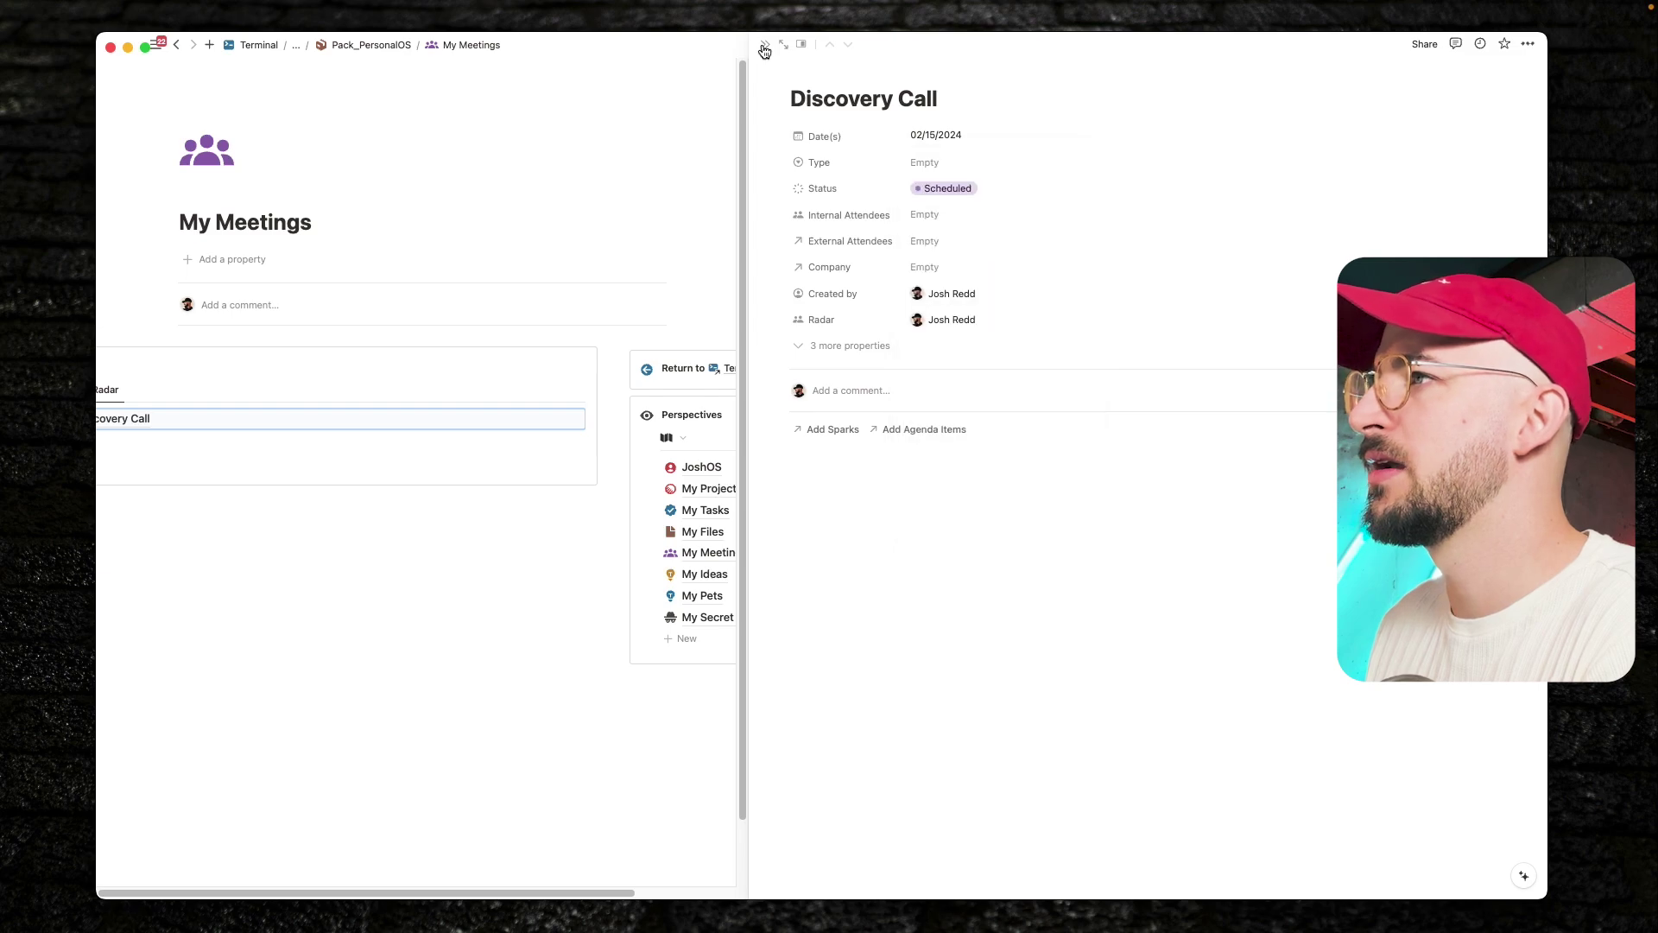
{"action": "left_click", "coordinate": [764, 45]}
Switch the On Radar view's layout to Calendar
{"action": "left_click", "coordinate": [922, 345]}
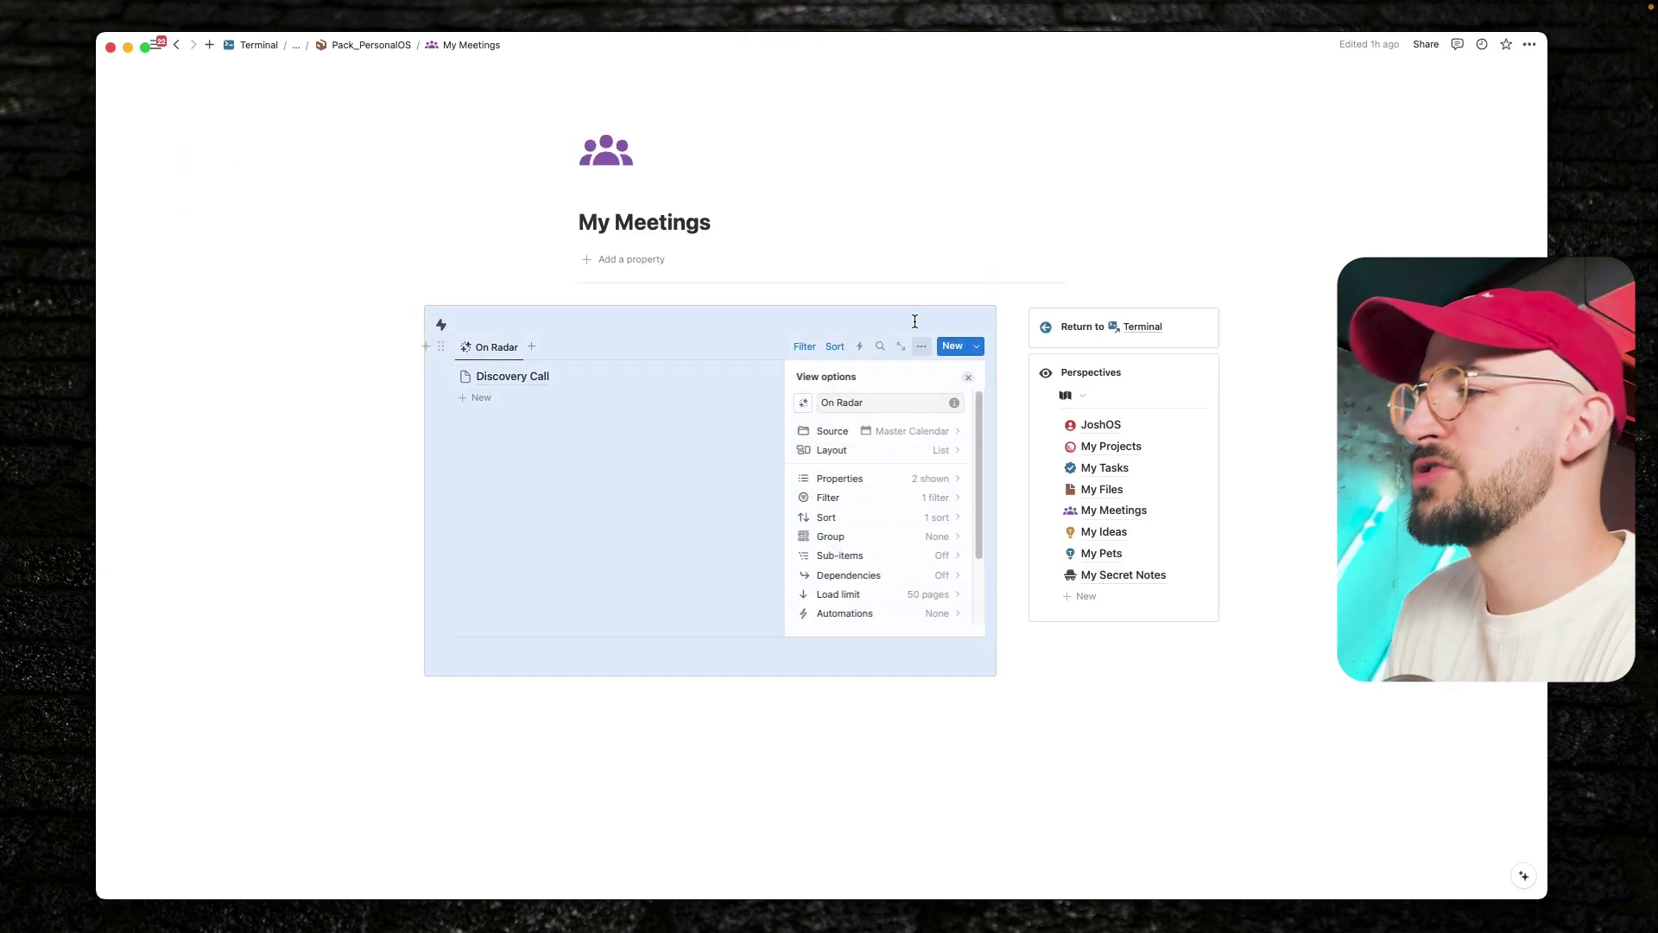
{"action": "left_click", "coordinate": [842, 451]}
{"action": "left_click", "coordinate": [824, 461]}
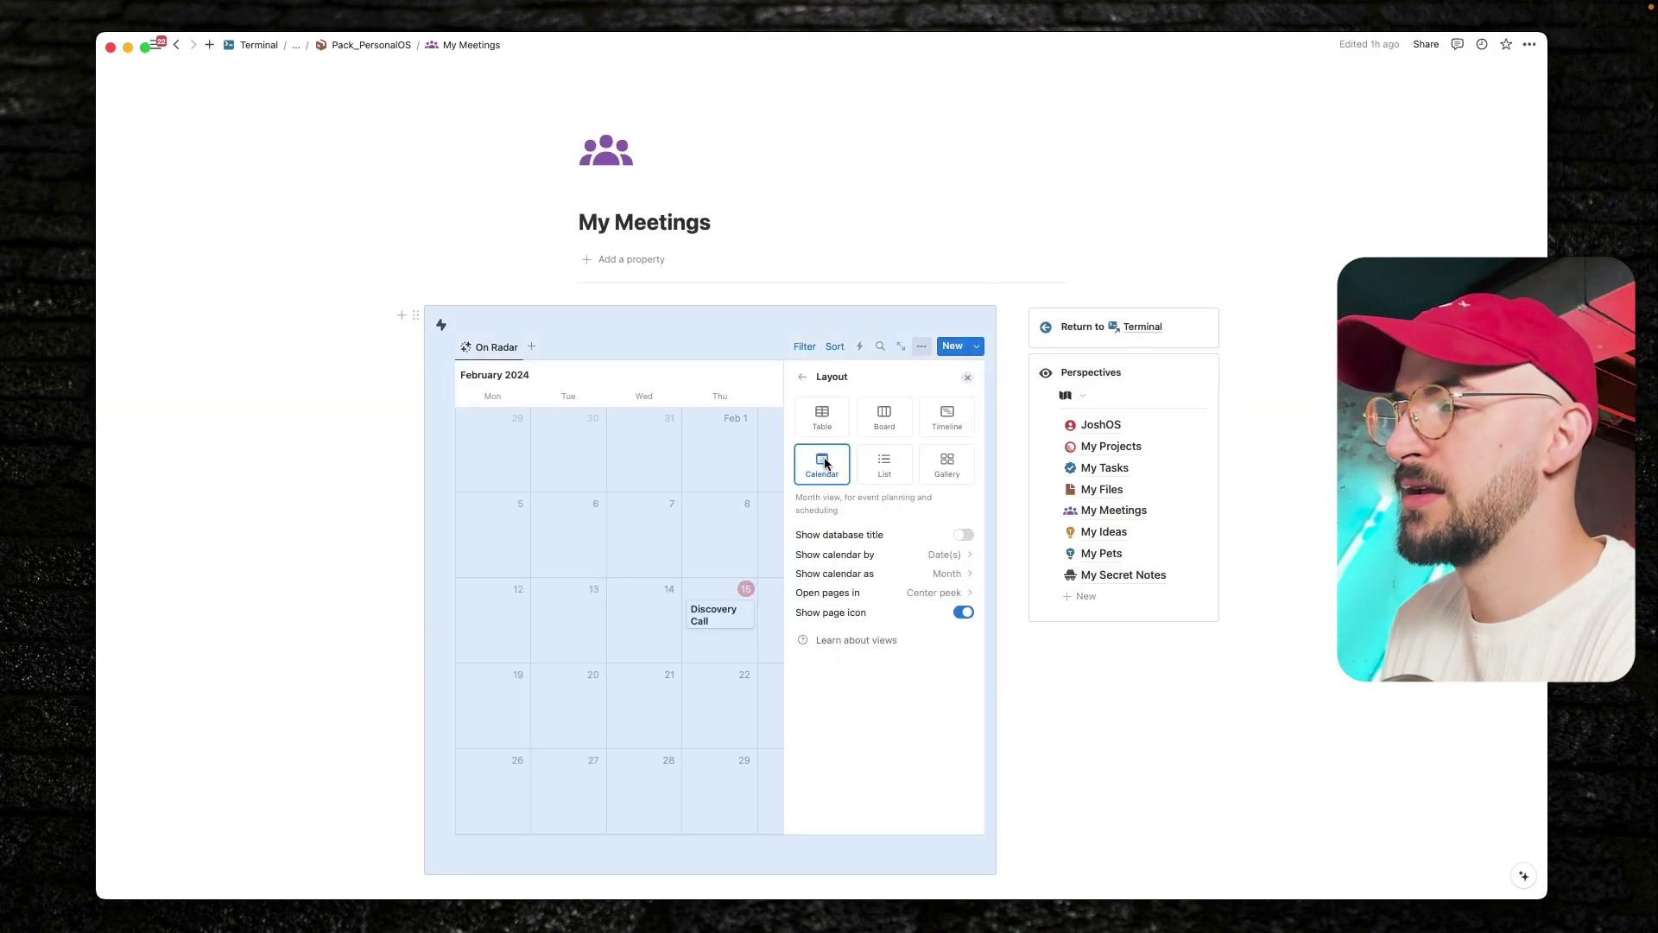
{"action": "left_click", "coordinate": [309, 481]}
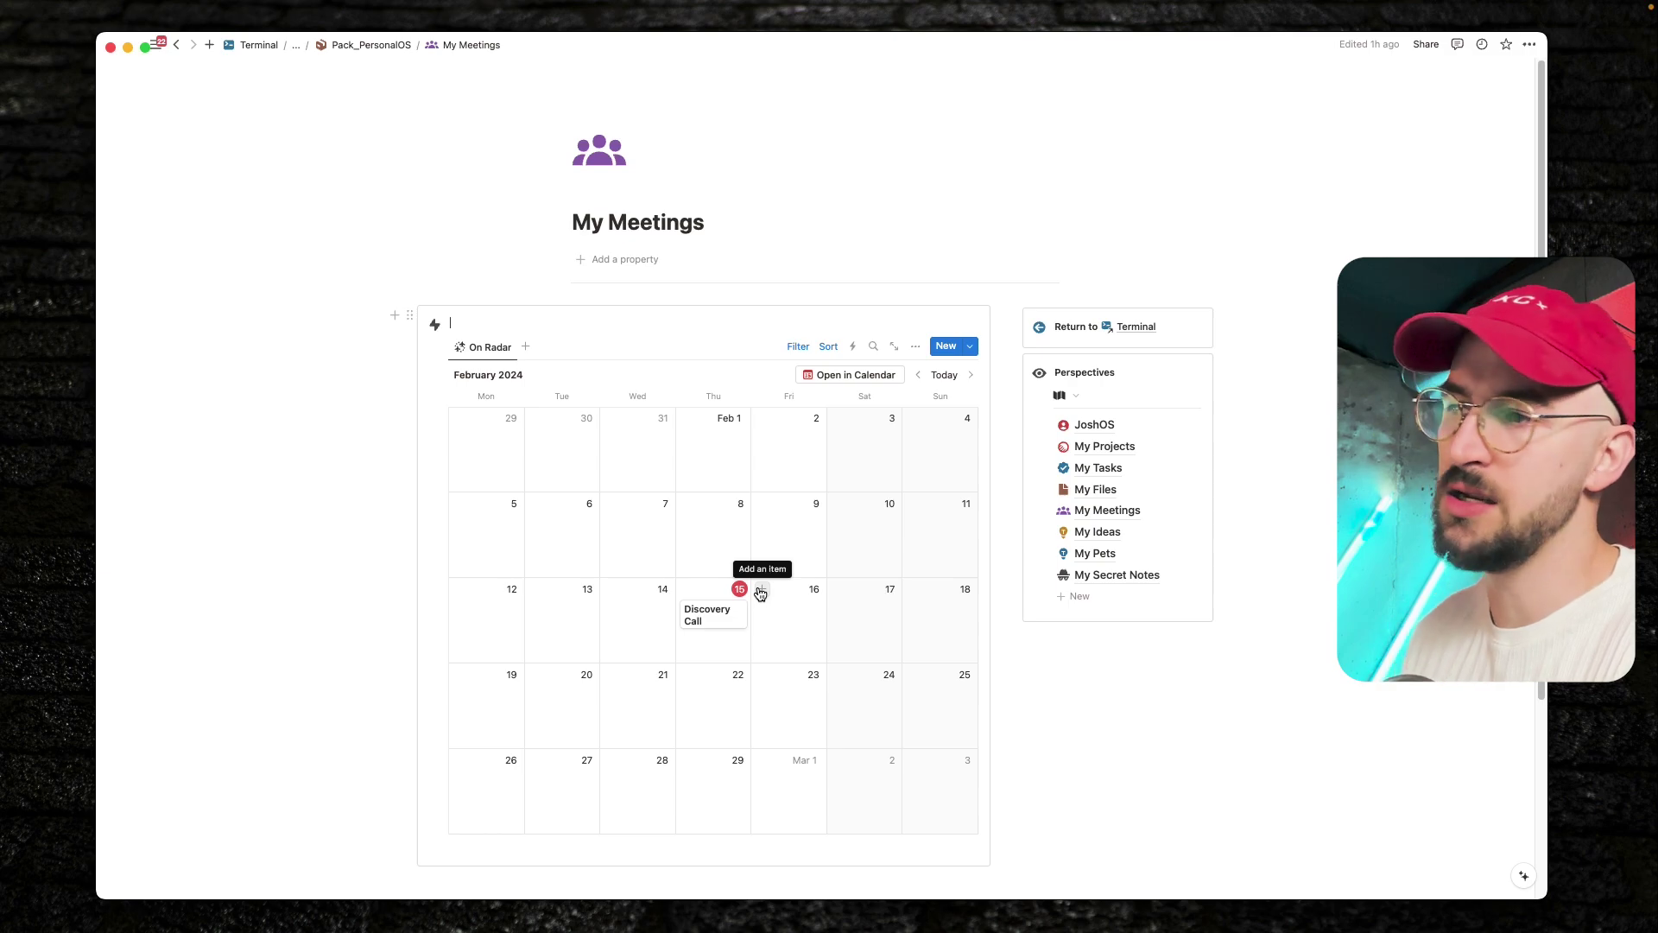
Duplicate On Radar as a new view named 'List' with List layout
{"action": "left_click", "coordinate": [477, 349]}
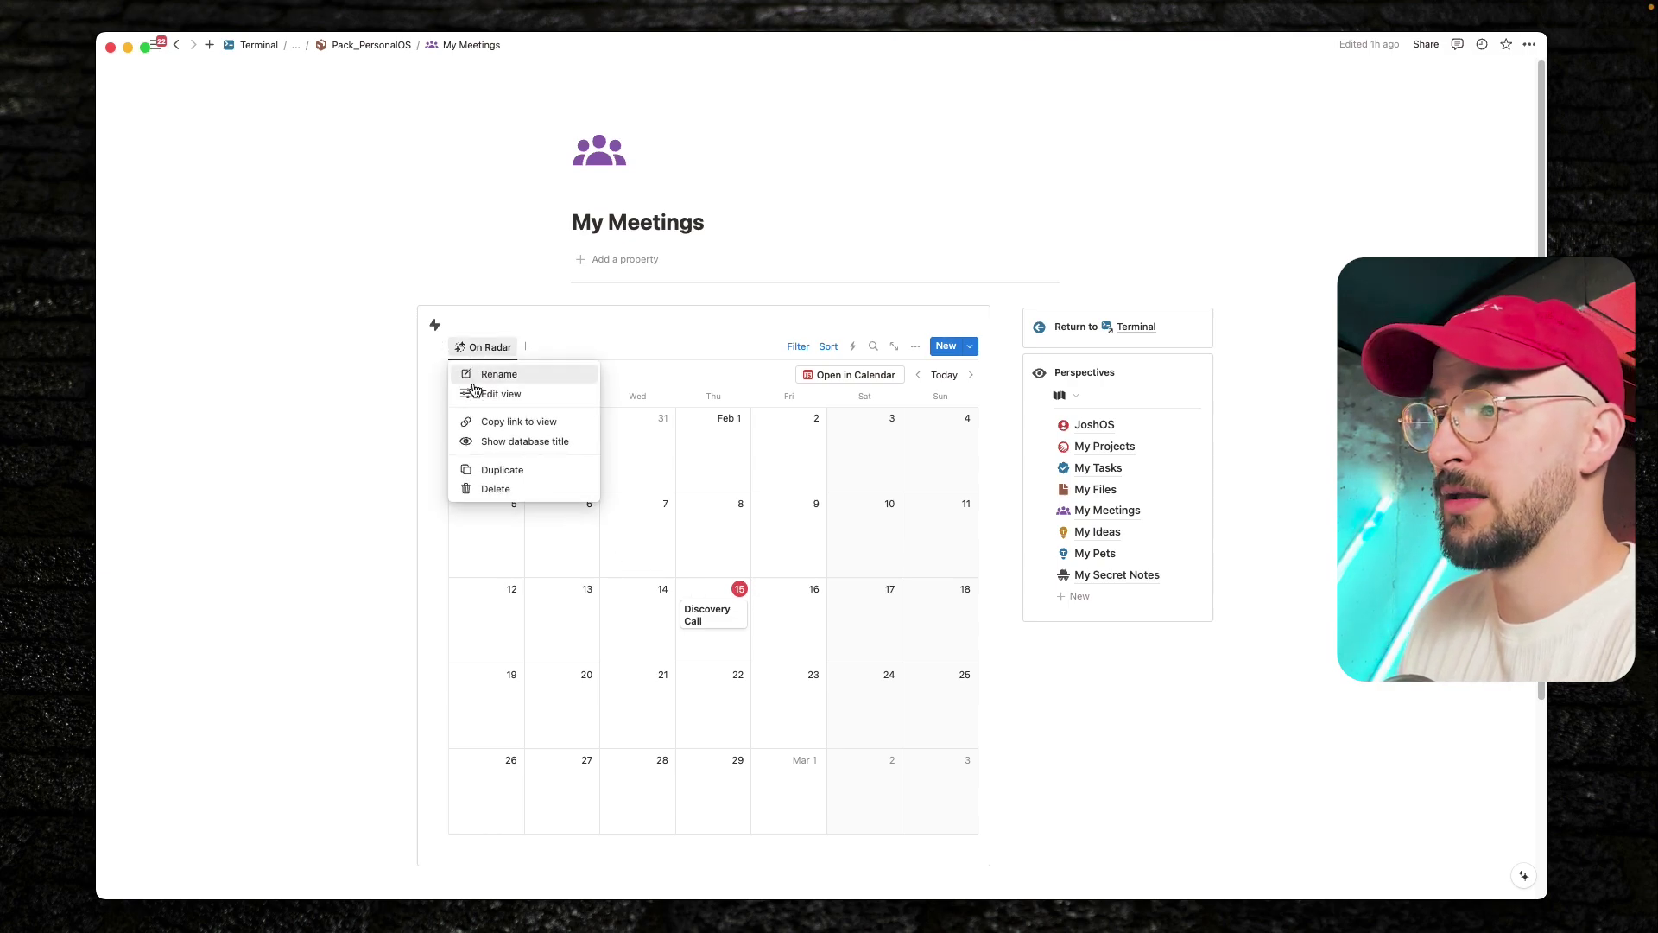
{"action": "left_click", "coordinate": [494, 469]}
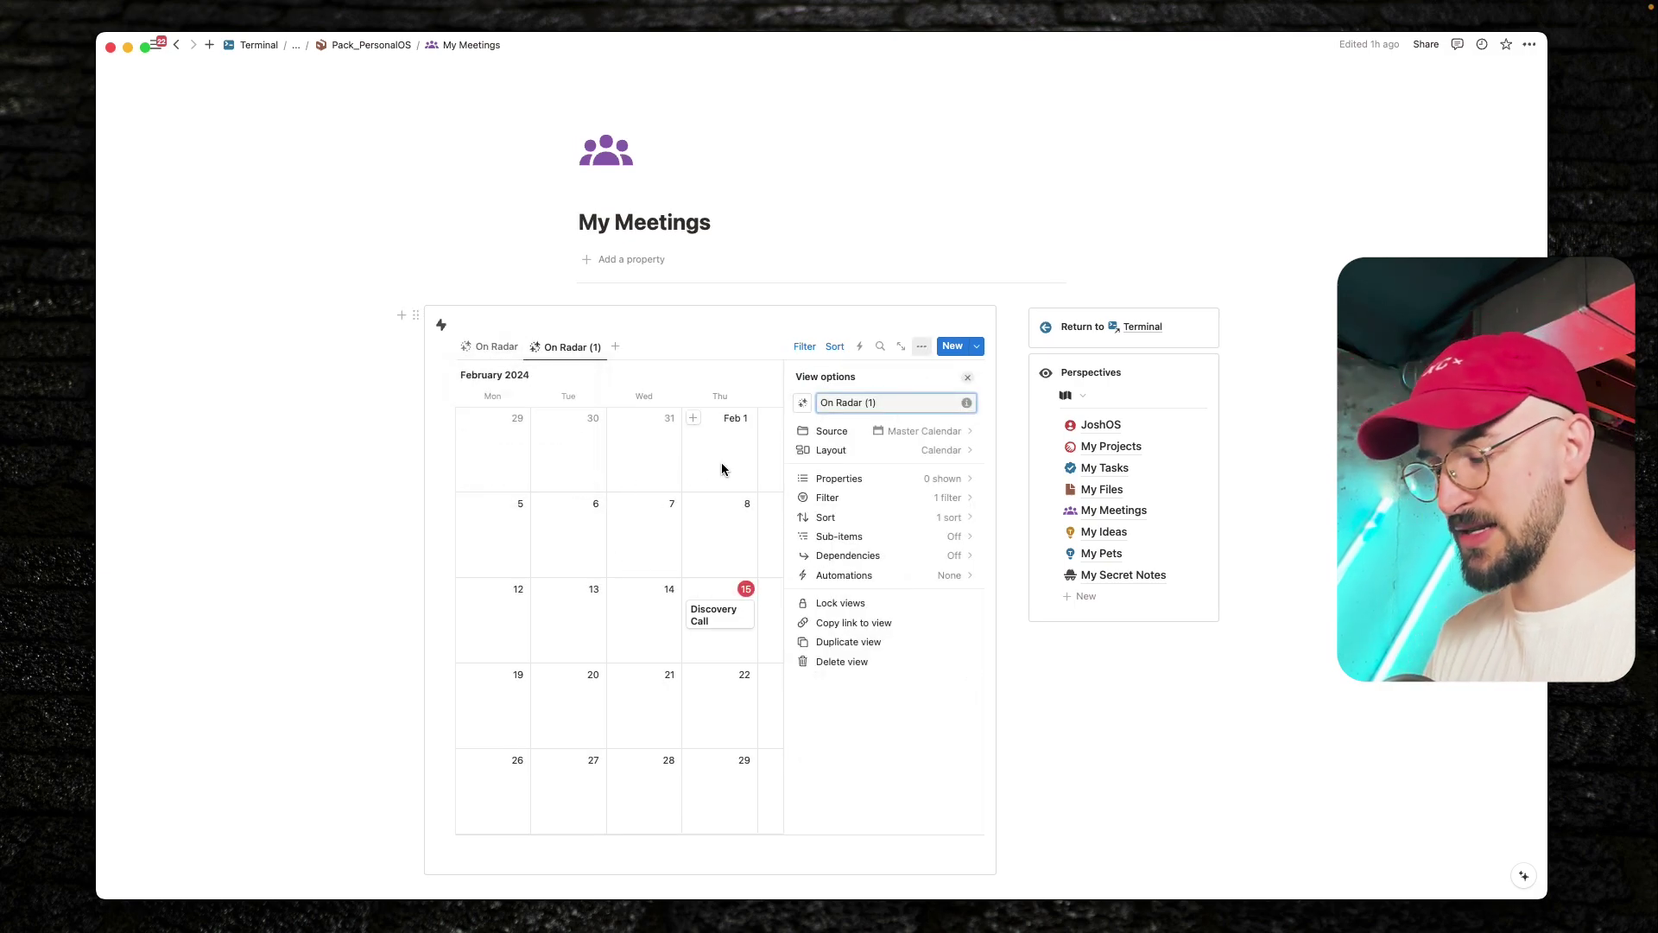
{"action": "key", "text": "BackSpace"}
{"action": "key", "text": "BackSpace"}
{"action": "key", "text": "BackSpace"}
{"action": "key", "text": "BackSpace"}
{"action": "key", "text": "BackSpace"}
{"action": "key", "text": "BackSpace"}
{"action": "key", "text": "BackSpace"}
{"action": "key", "text": "BackSpace"}
{"action": "key", "text": "BackSpace"}
{"action": "key", "text": "BackSpace"}
{"action": "key", "text": "BackSpace"}
{"action": "type", "text": "List"}
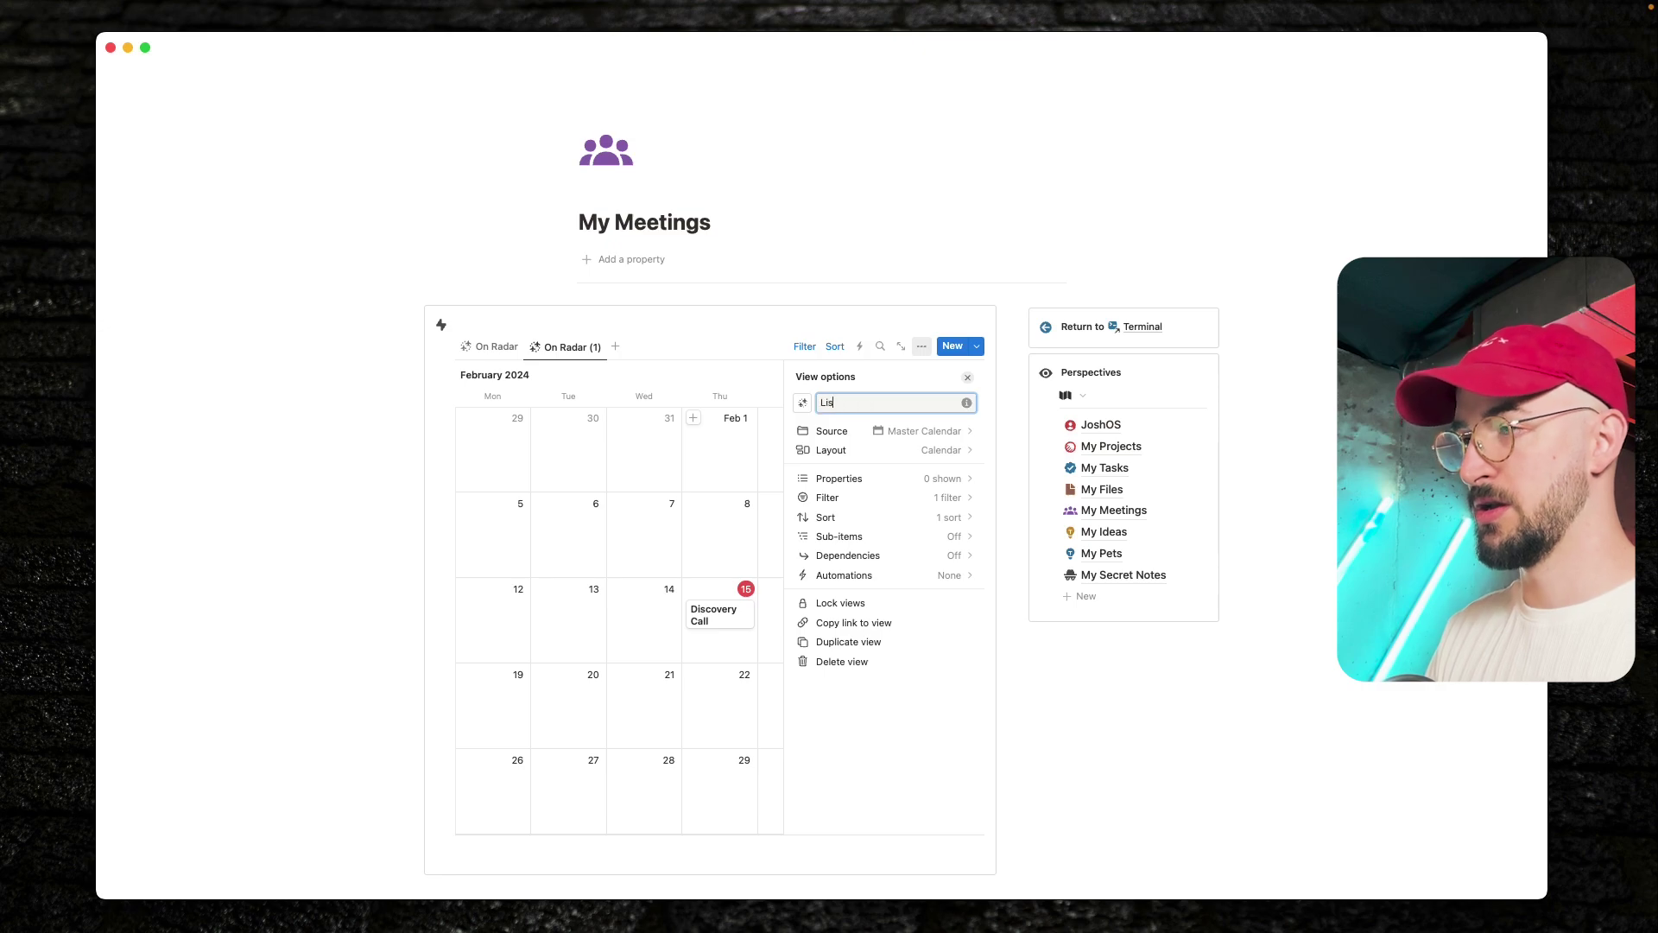
{"action": "left_click", "coordinate": [842, 450]}
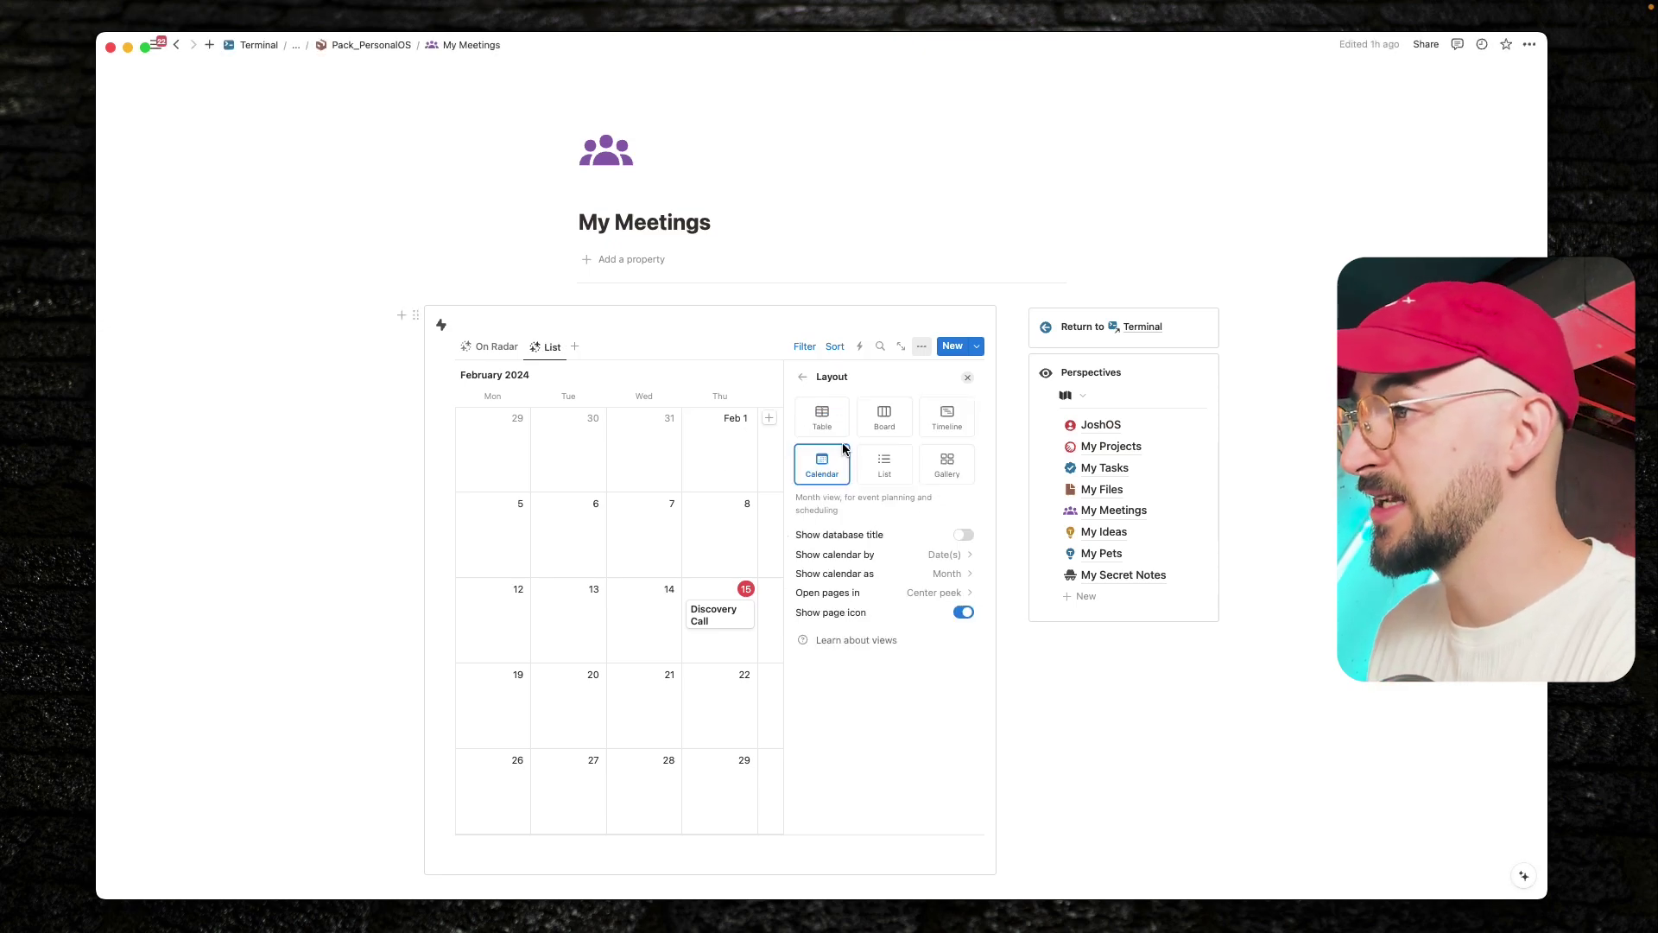
{"action": "left_click", "coordinate": [875, 456]}
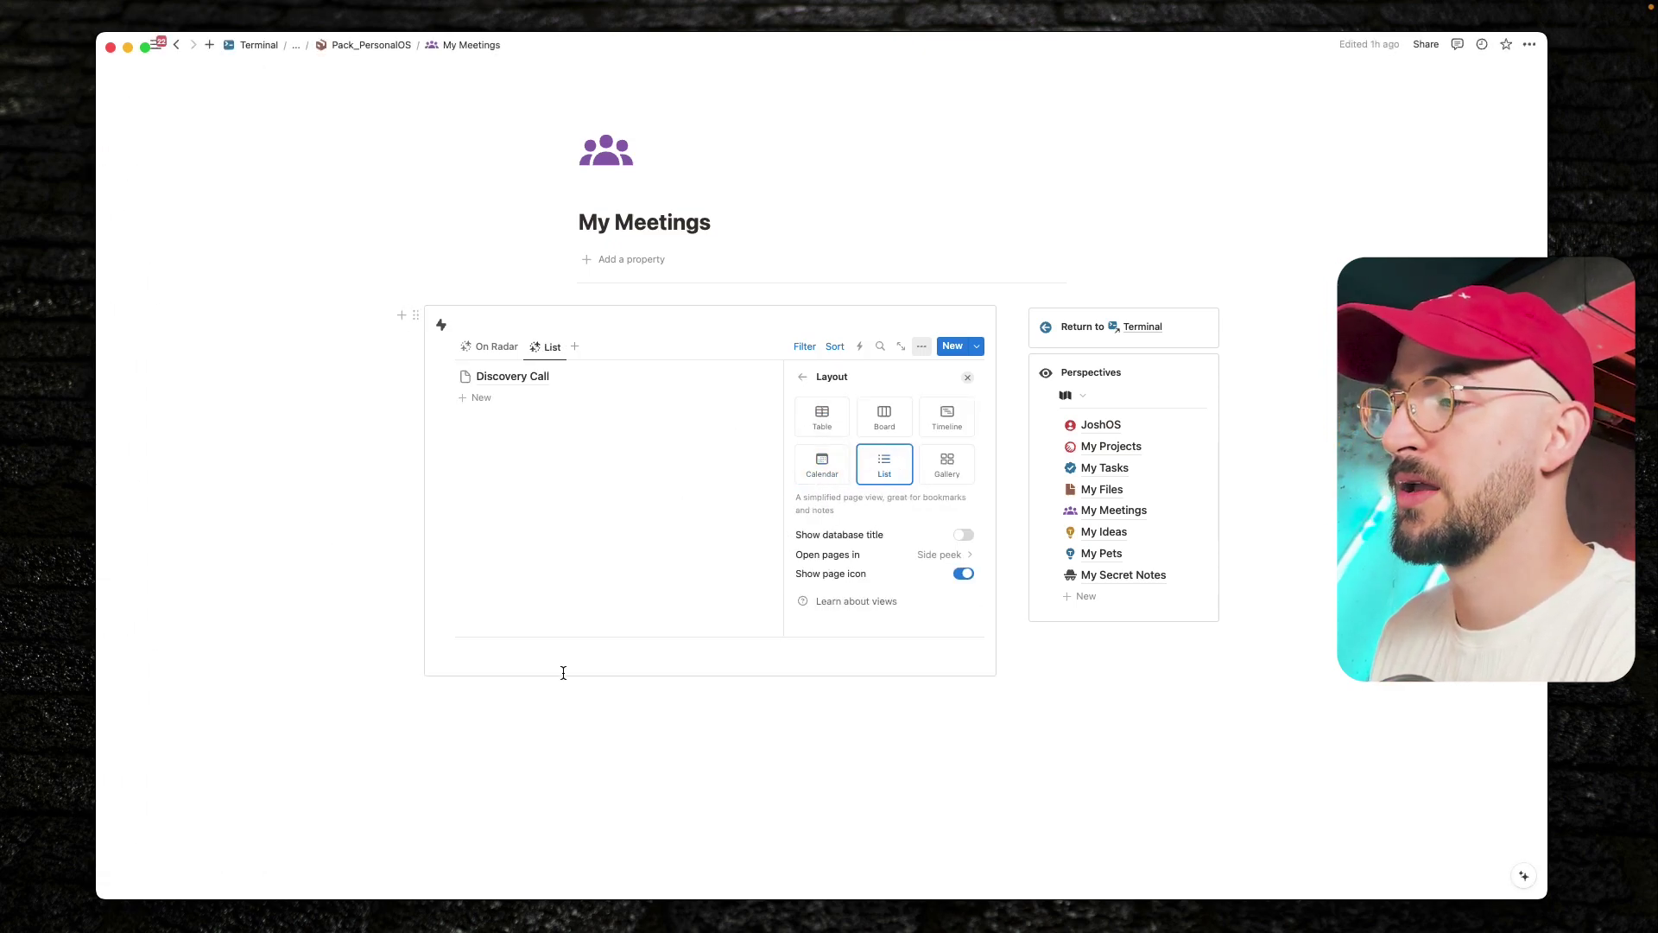
{"action": "key", "text": "Escape"}
{"action": "left_click", "coordinate": [480, 346]}
{"action": "left_click", "coordinate": [544, 347]}
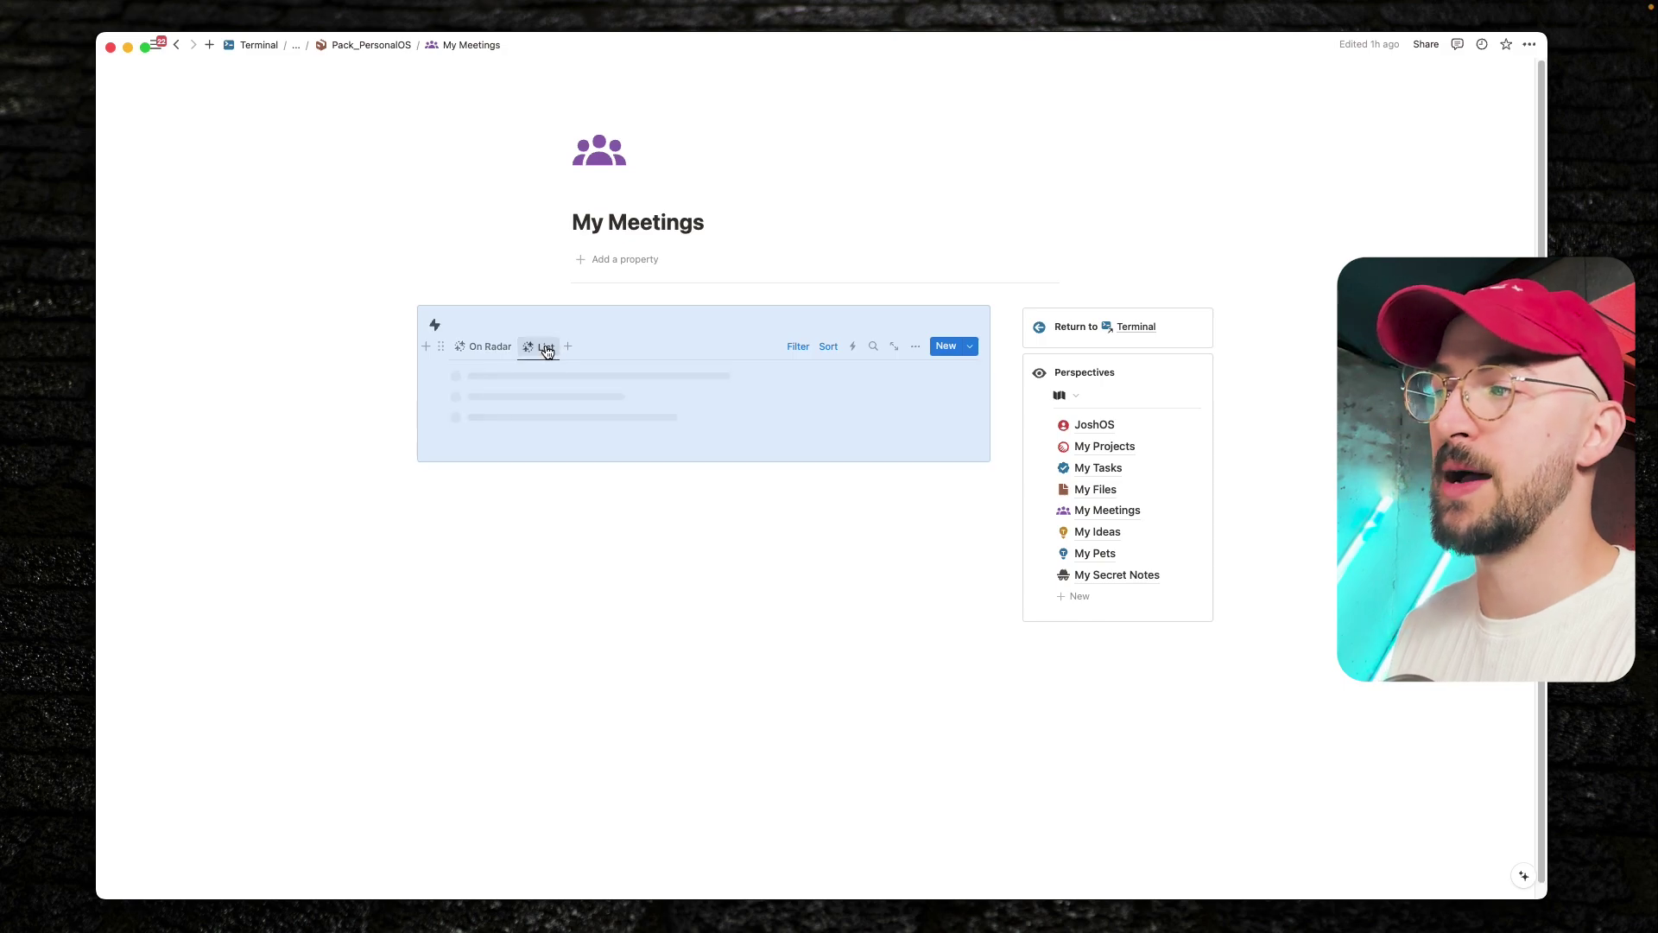
{"action": "left_click", "coordinate": [608, 326]}
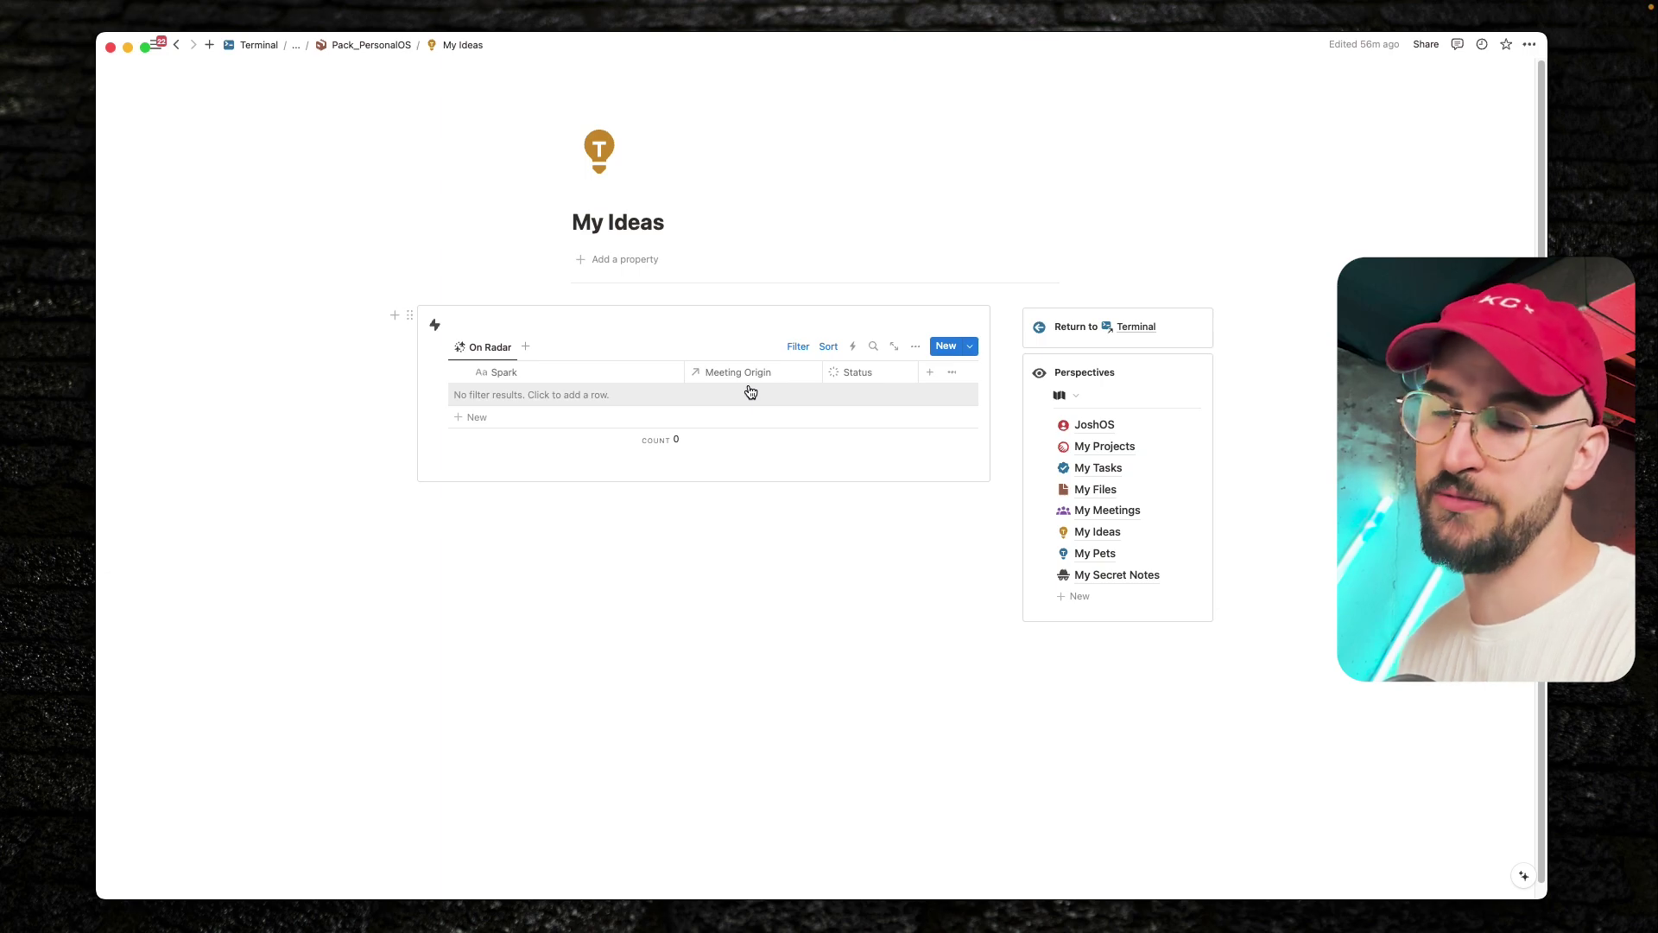
Open the My Pets perspective and put the caret at the end of its title
{"action": "left_click", "coordinate": [1095, 553]}
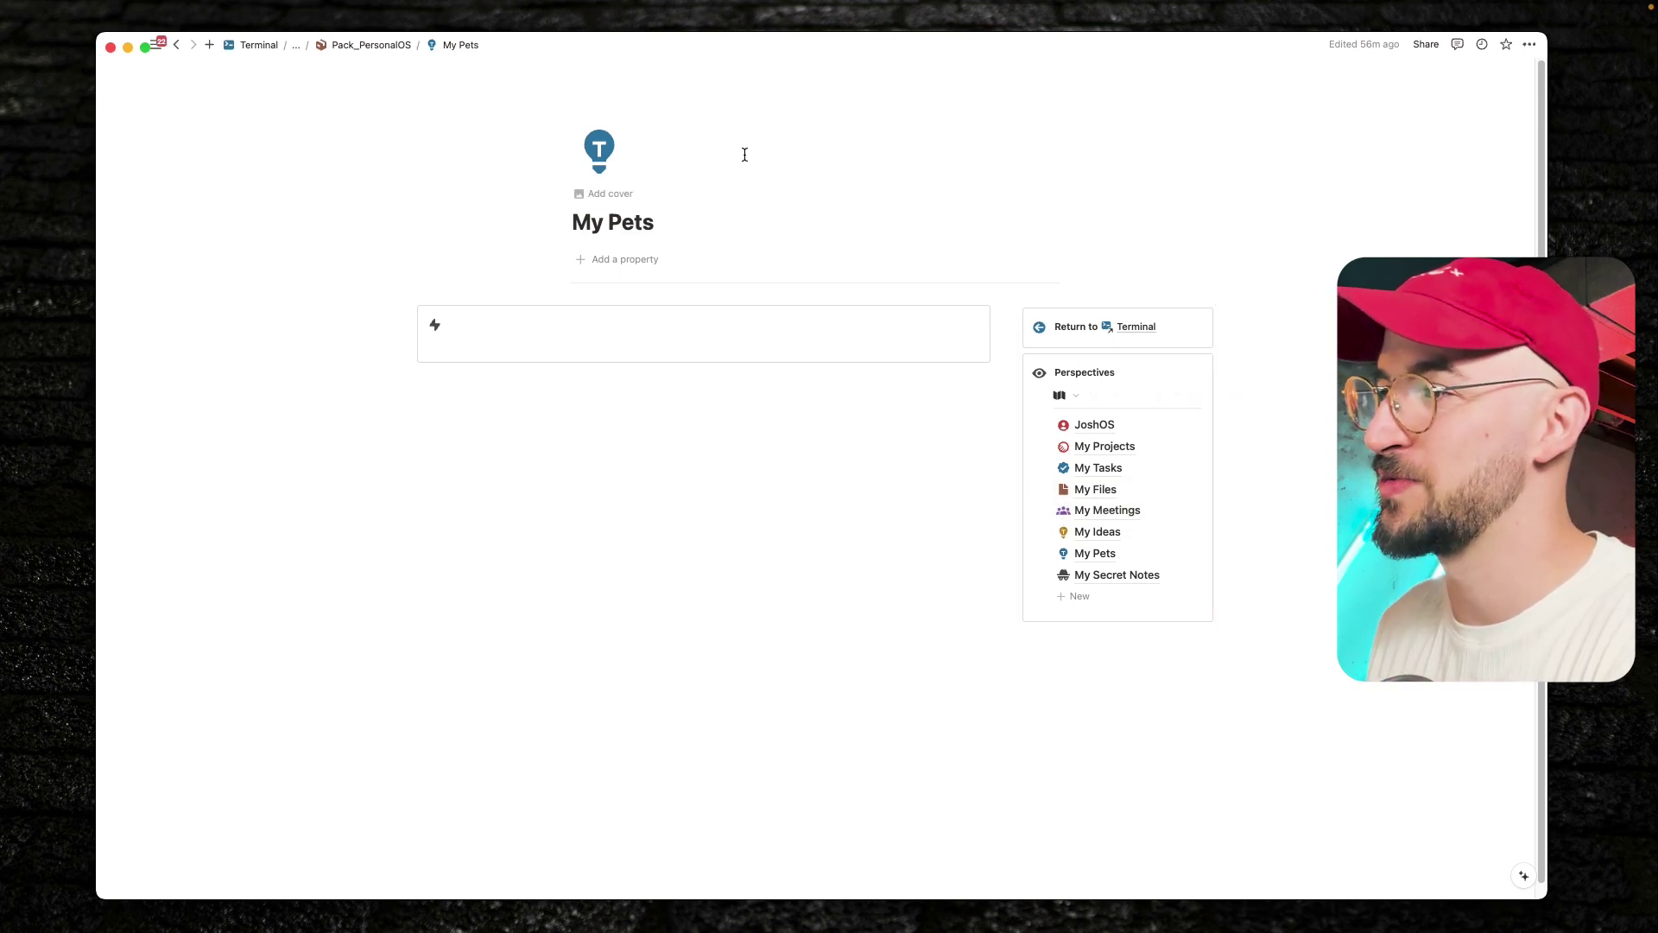
{"action": "left_click", "coordinate": [645, 221]}
{"action": "left_click", "coordinate": [652, 222]}
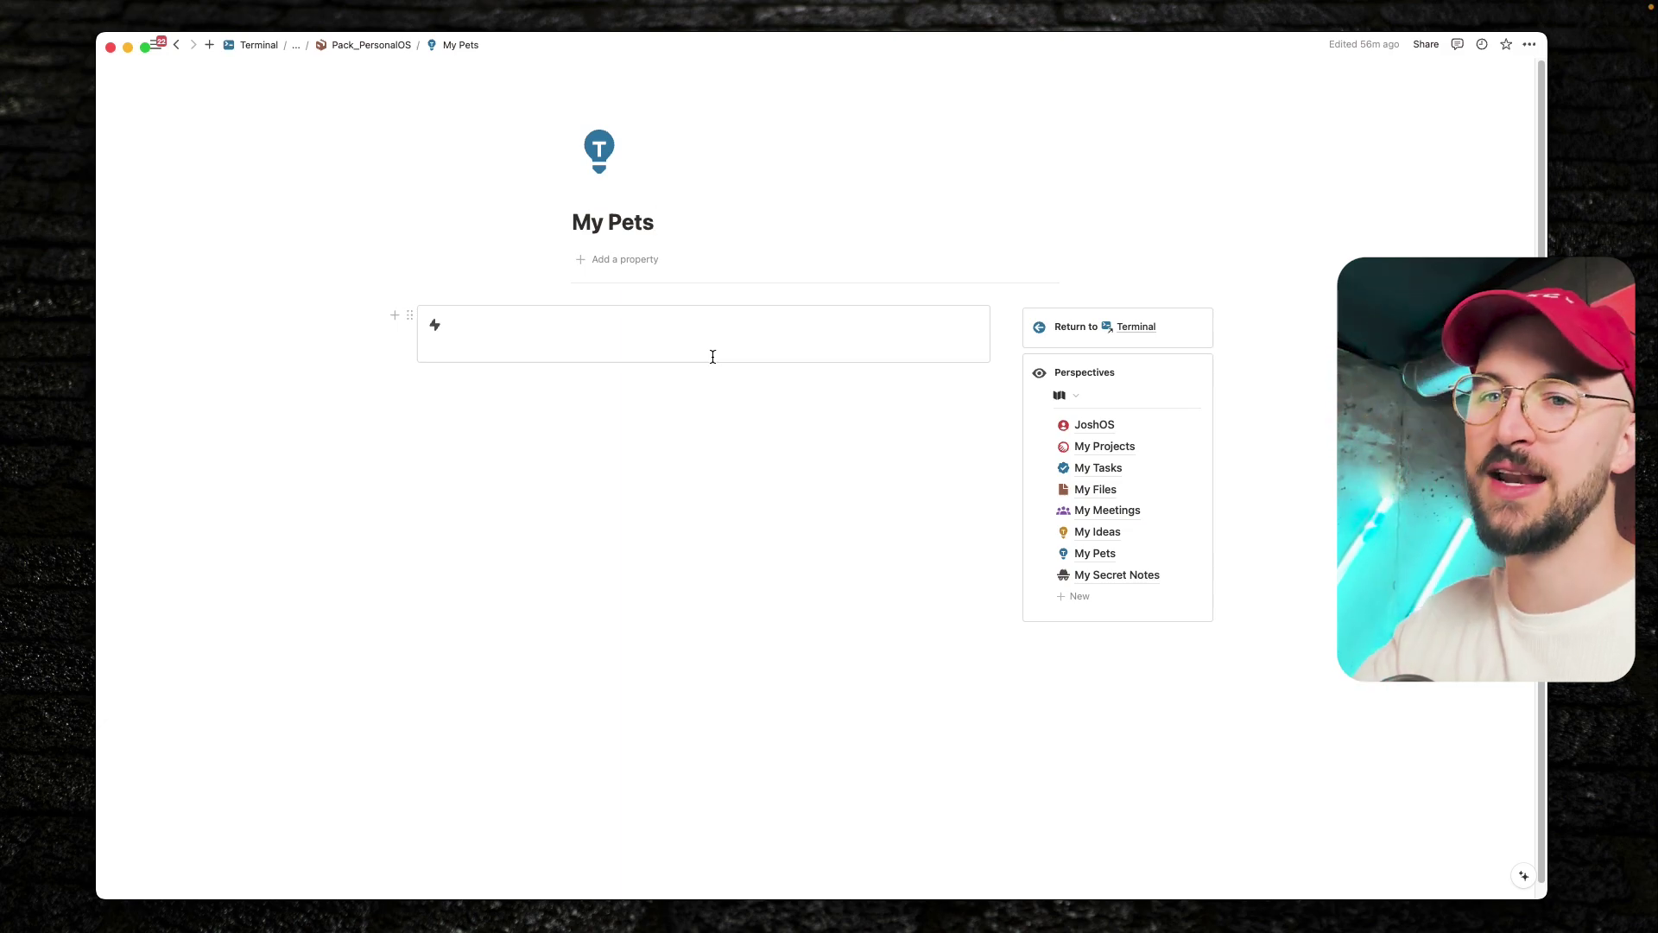
Browse the My Projects and My Files perspectives, then open My Secret Notes
{"action": "left_click", "coordinate": [1102, 447]}
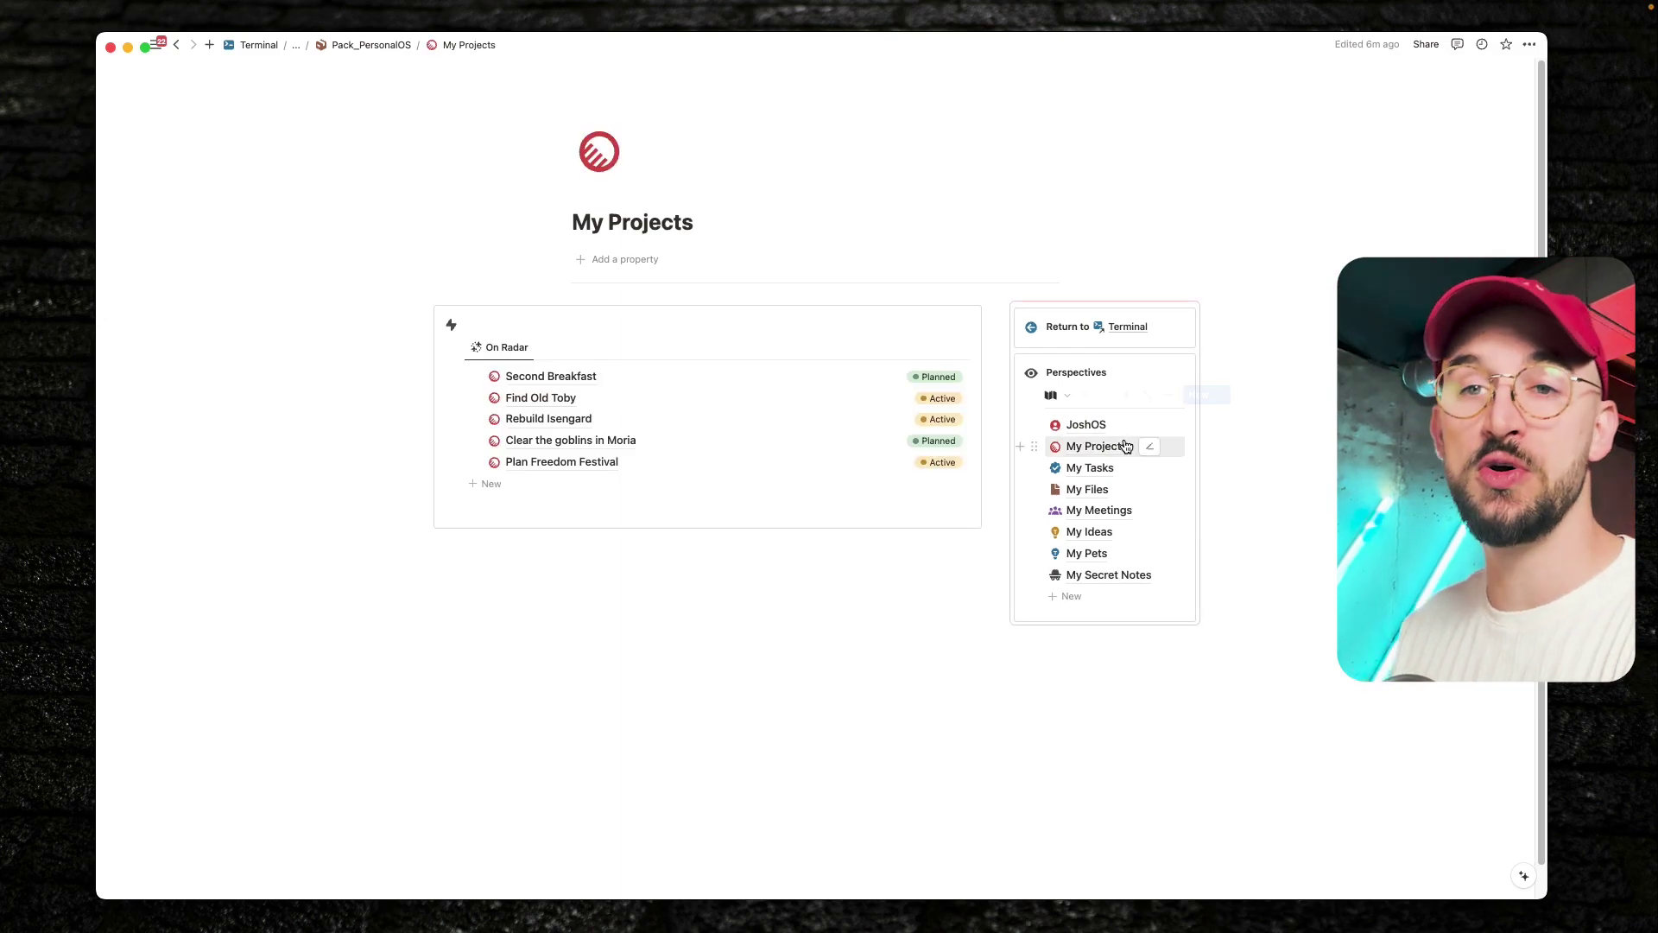
{"action": "left_click", "coordinate": [1097, 492]}
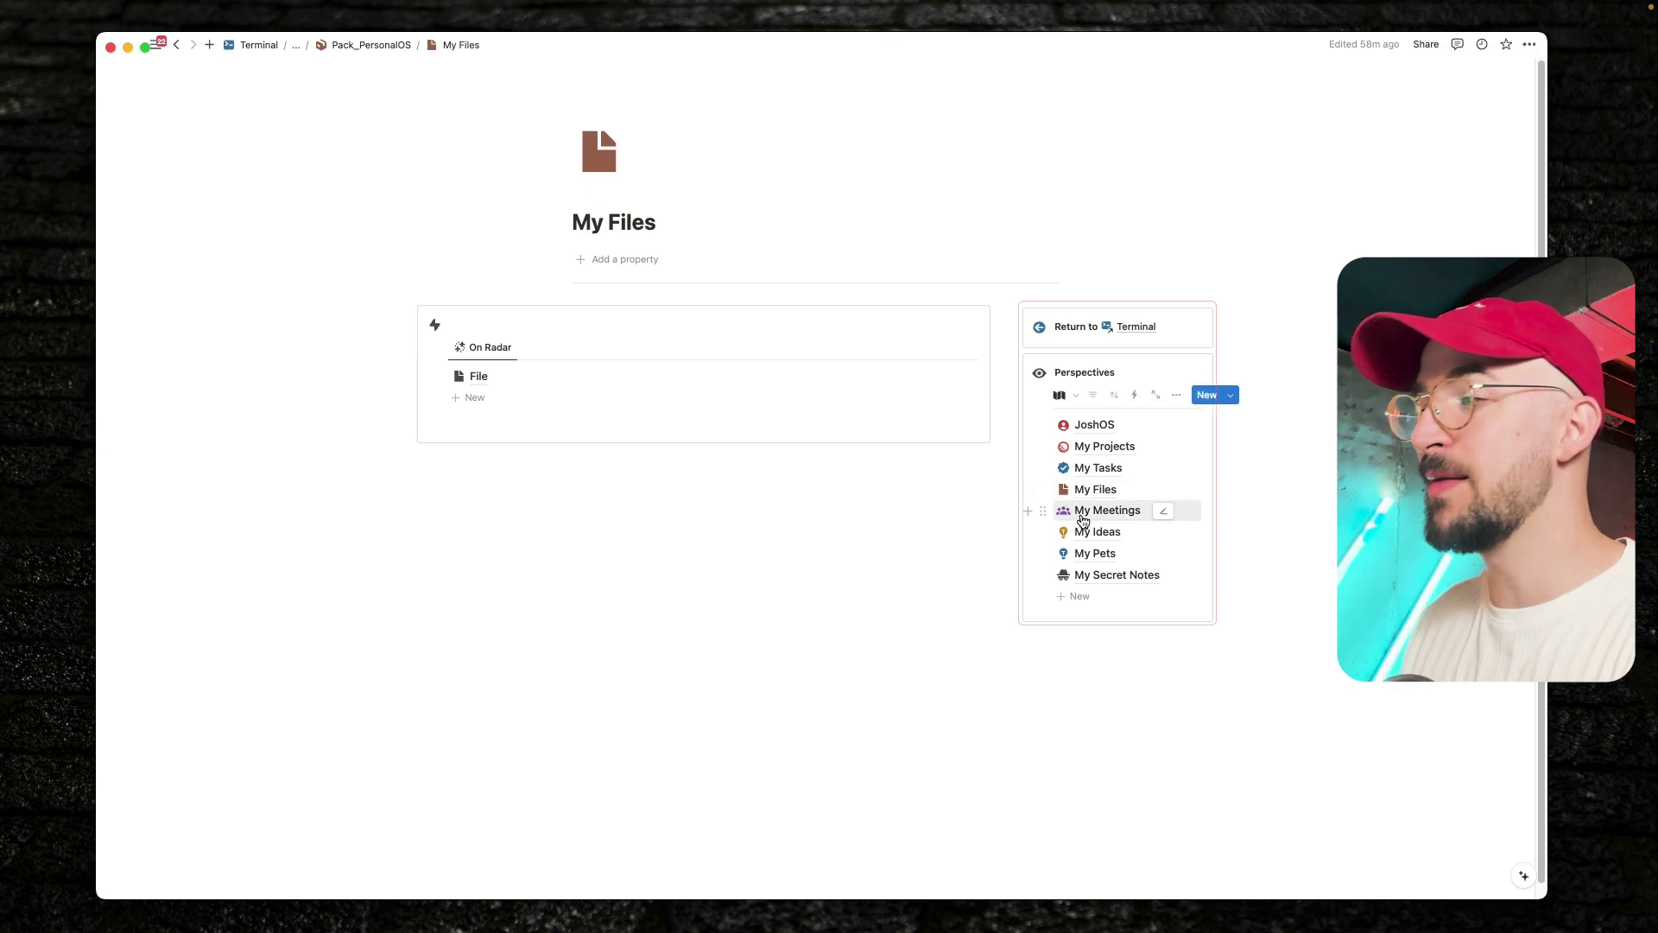
{"action": "left_click", "coordinate": [1117, 576]}
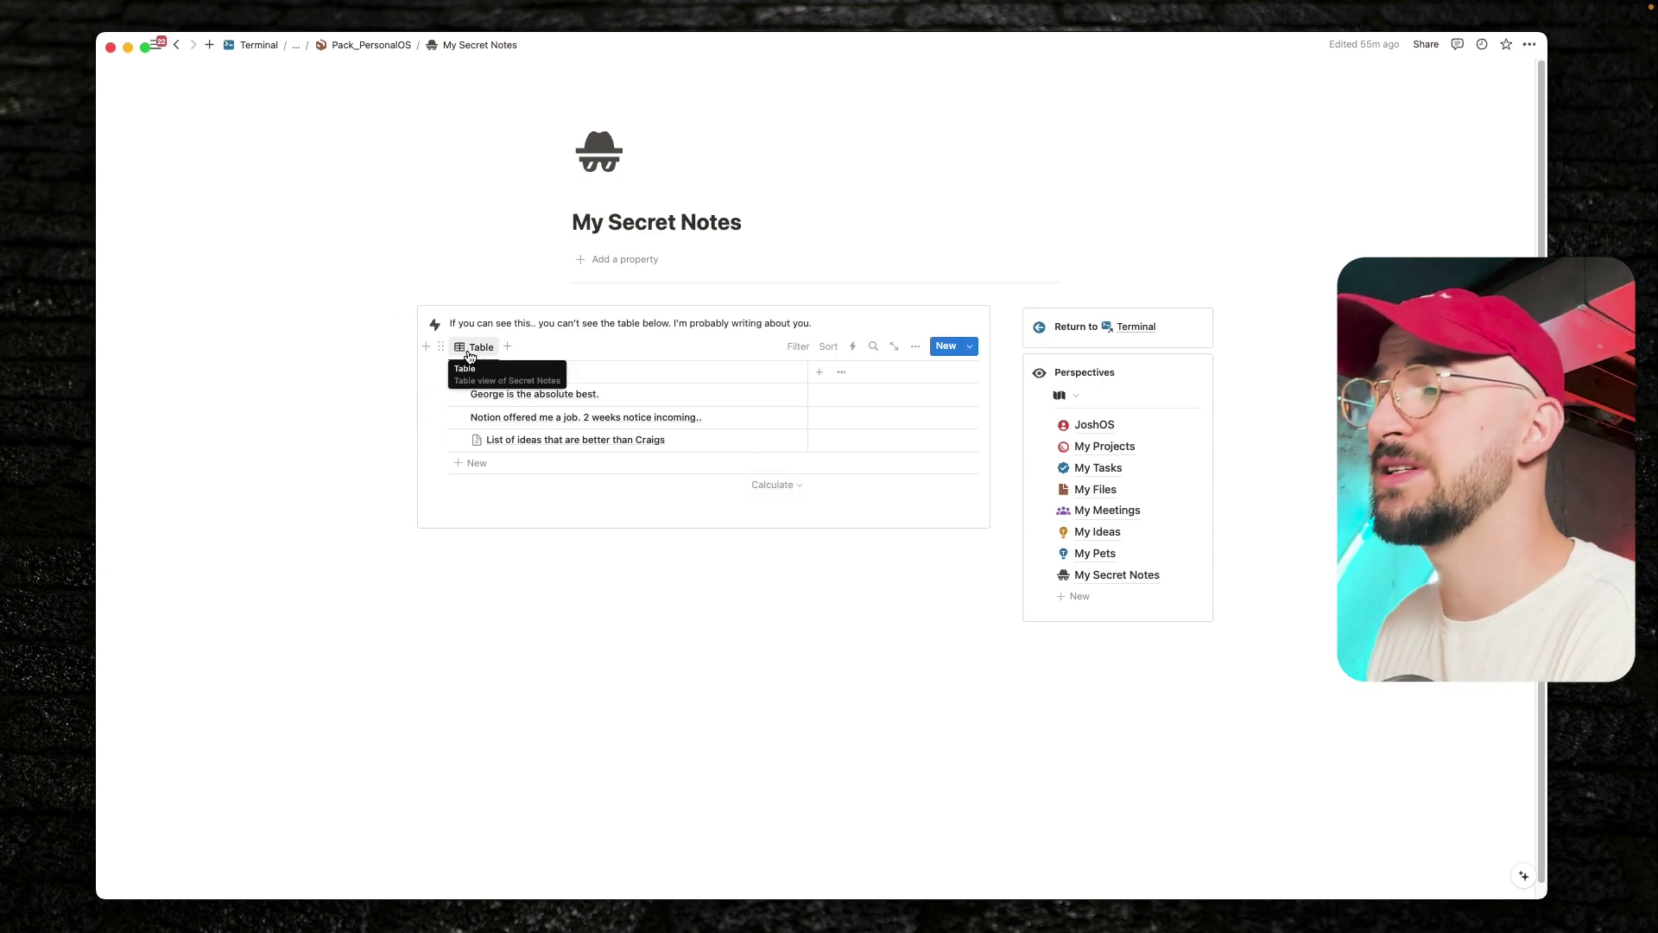
{"action": "mouse_move", "coordinate": [133, 641]}
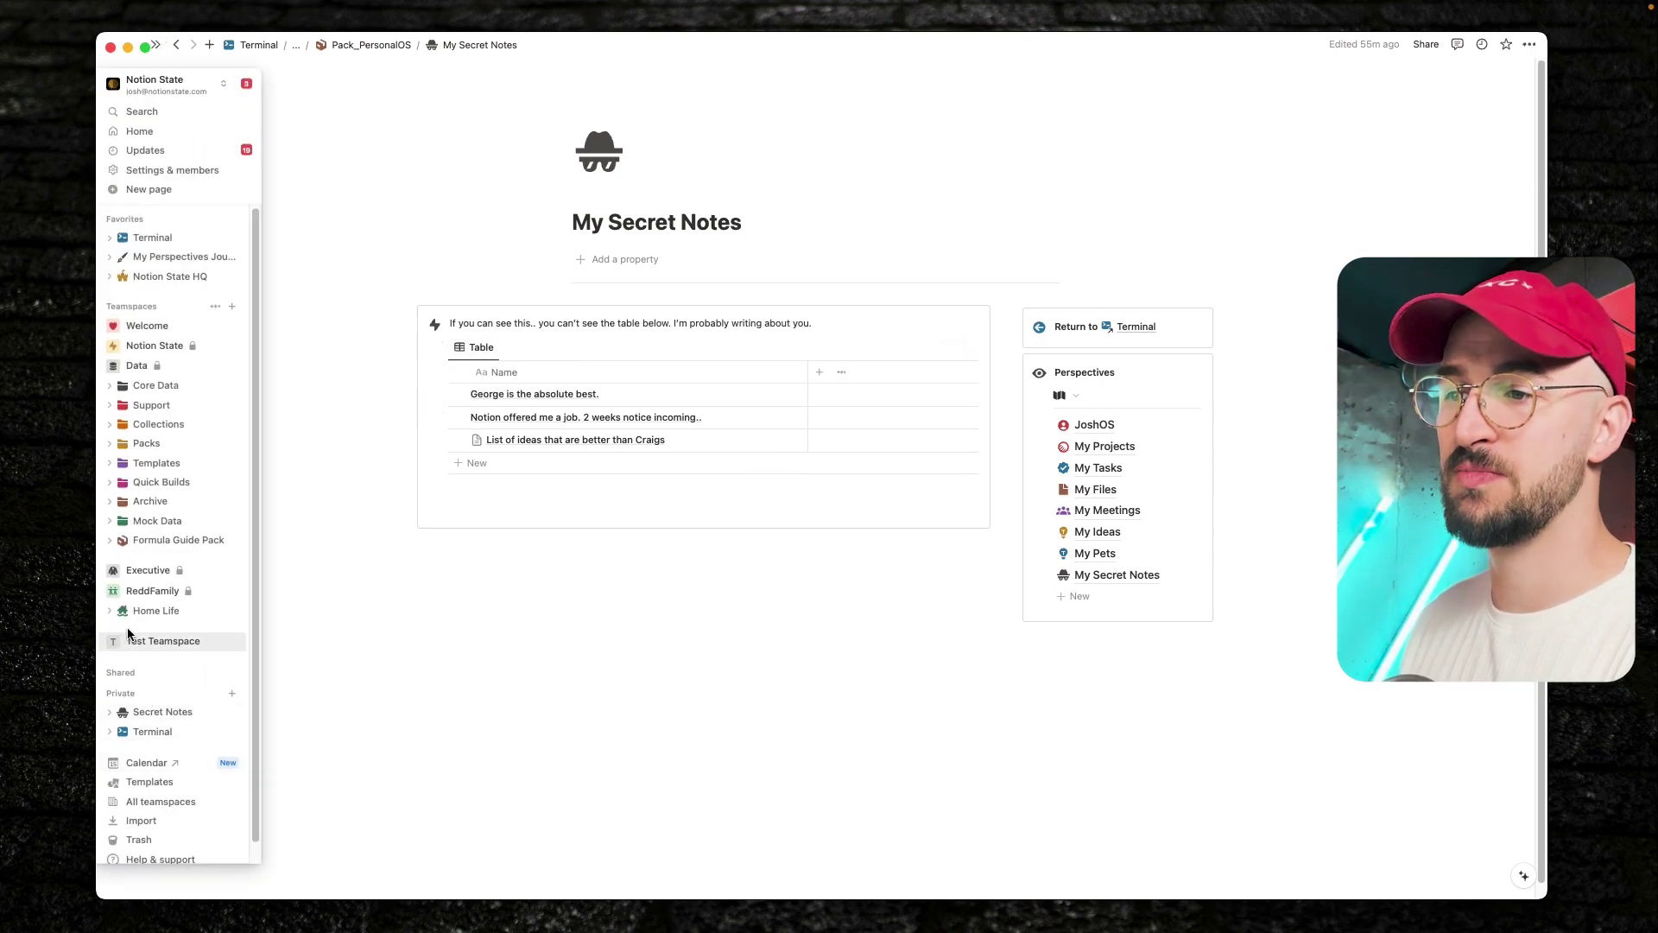
{"action": "scroll", "coordinate": [153, 688], "scroll_direction": "down", "scroll_amount": 2}
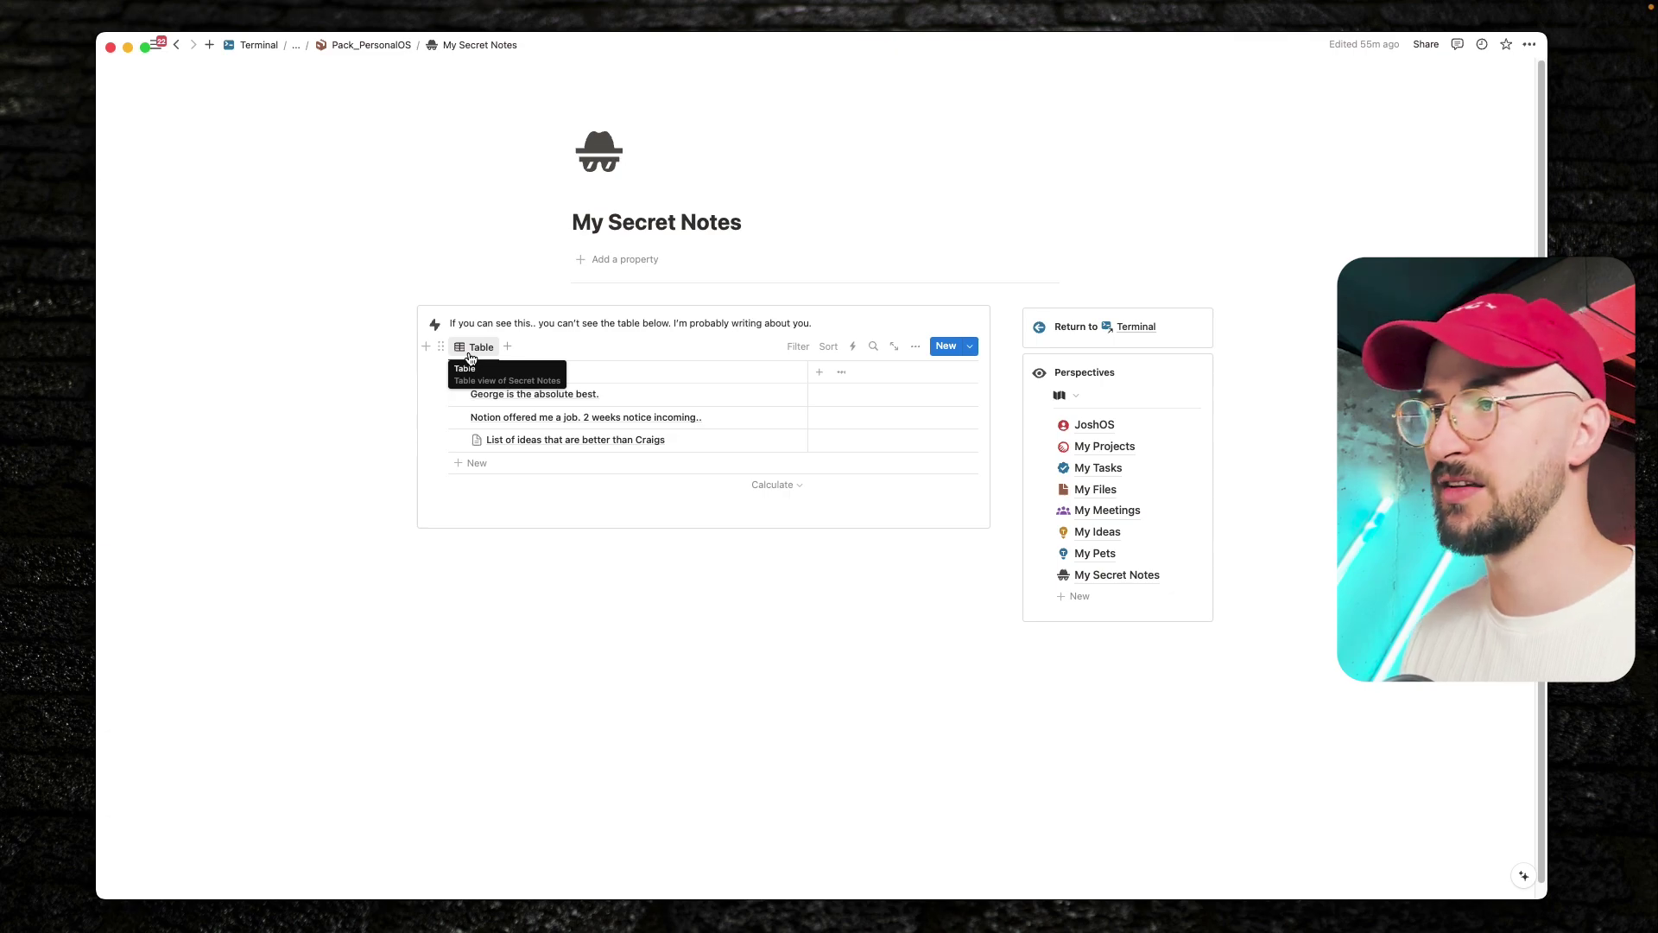
{"action": "left_click", "coordinate": [440, 346]}
{"action": "key", "text": "Delete"}
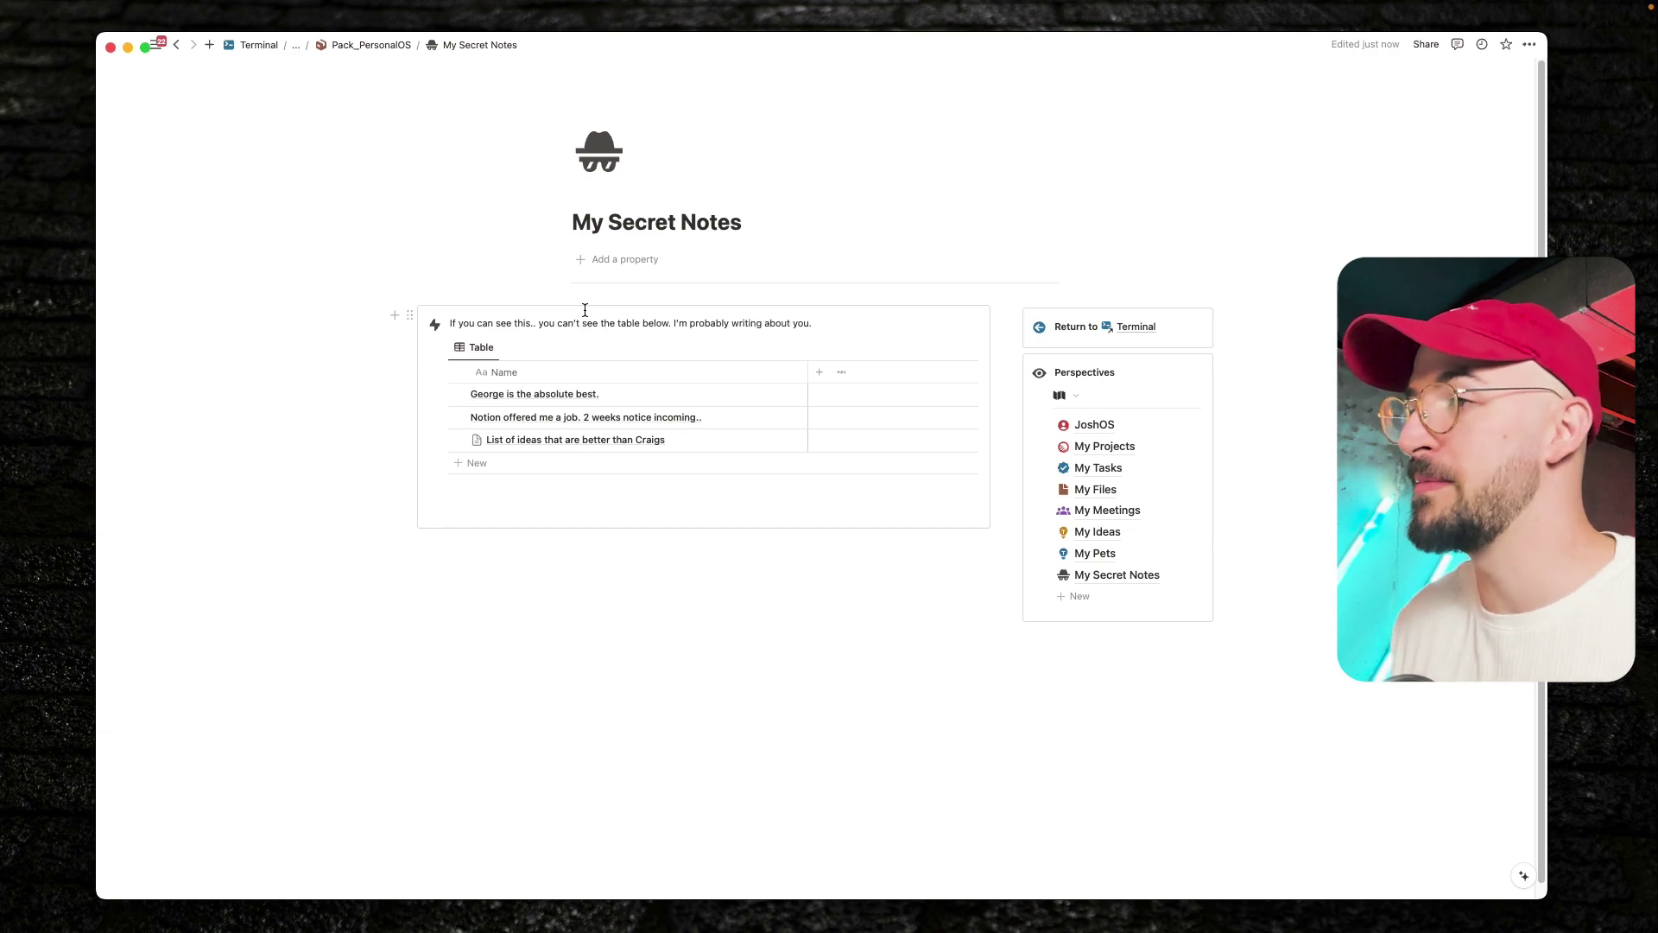
{"action": "left_click_drag", "start_coordinate": [739, 222], "coordinate": [569, 215]}
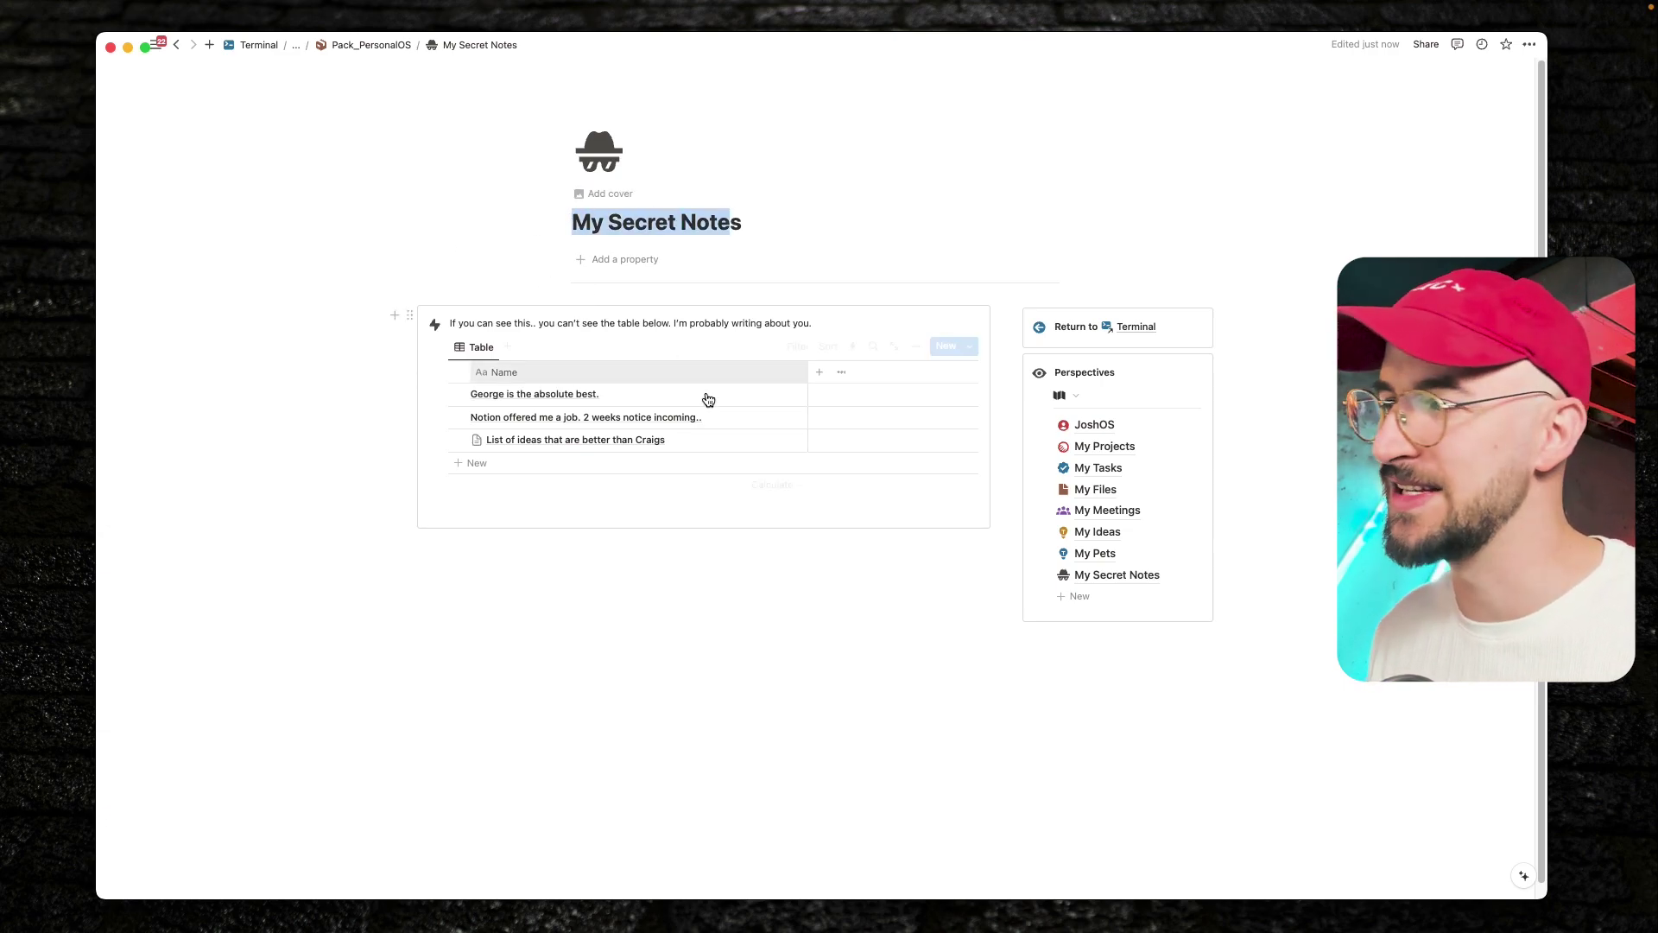
{"action": "left_click", "coordinate": [677, 625]}
{"action": "mouse_move", "coordinate": [100, 678]}
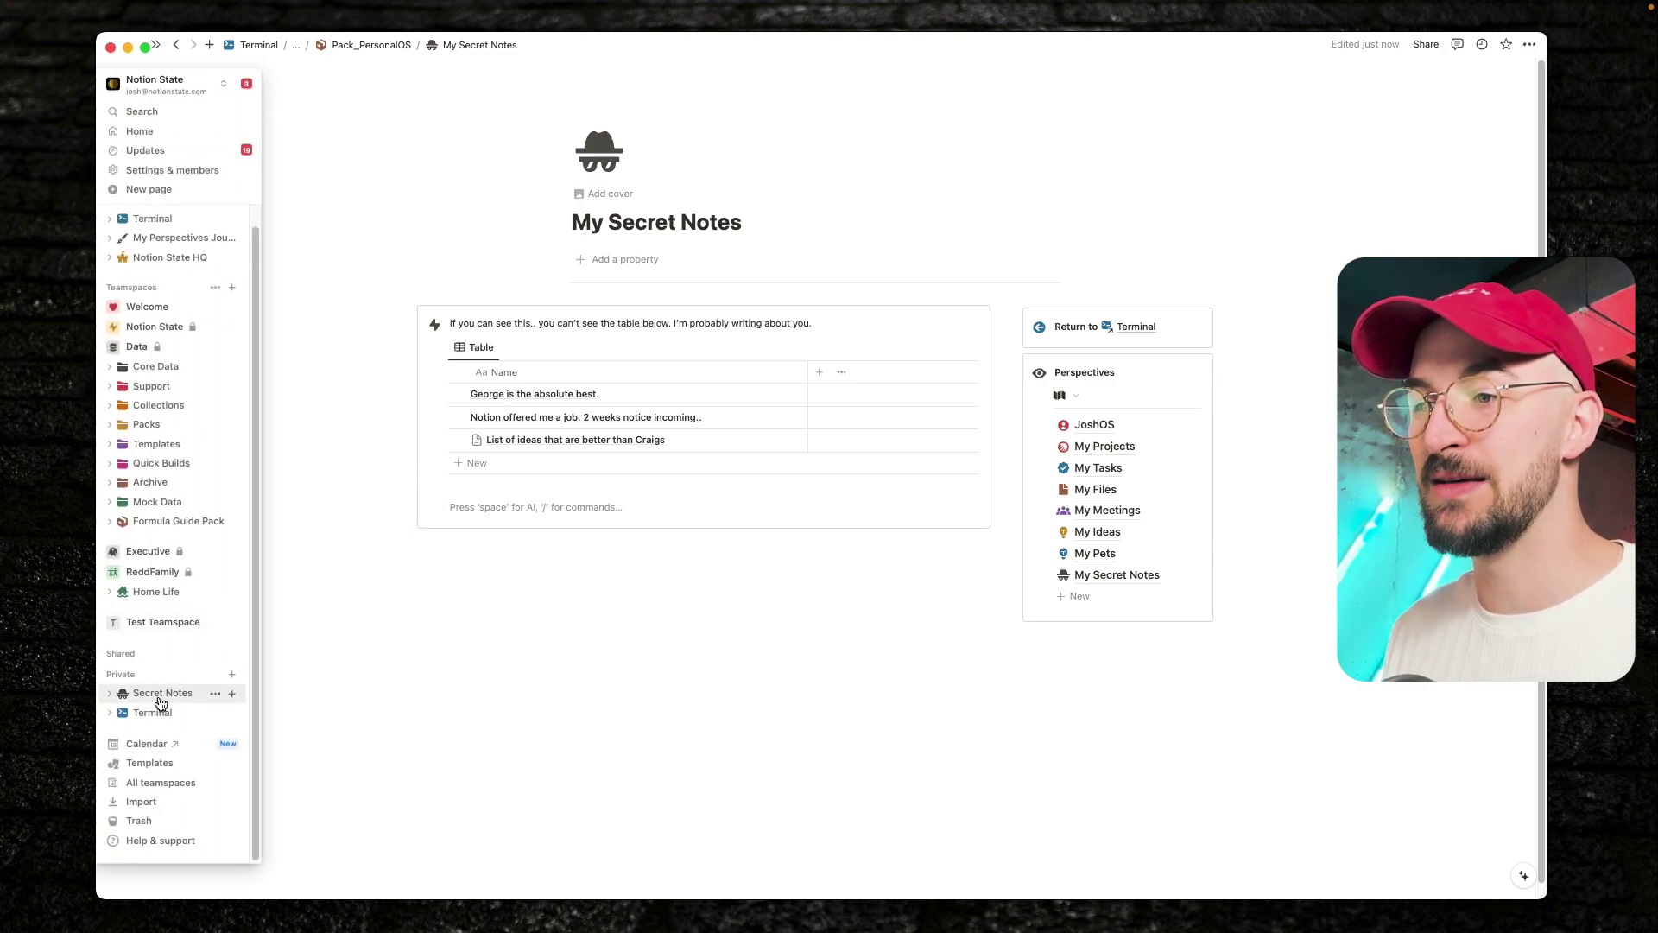
{"action": "left_click", "coordinate": [160, 697]}
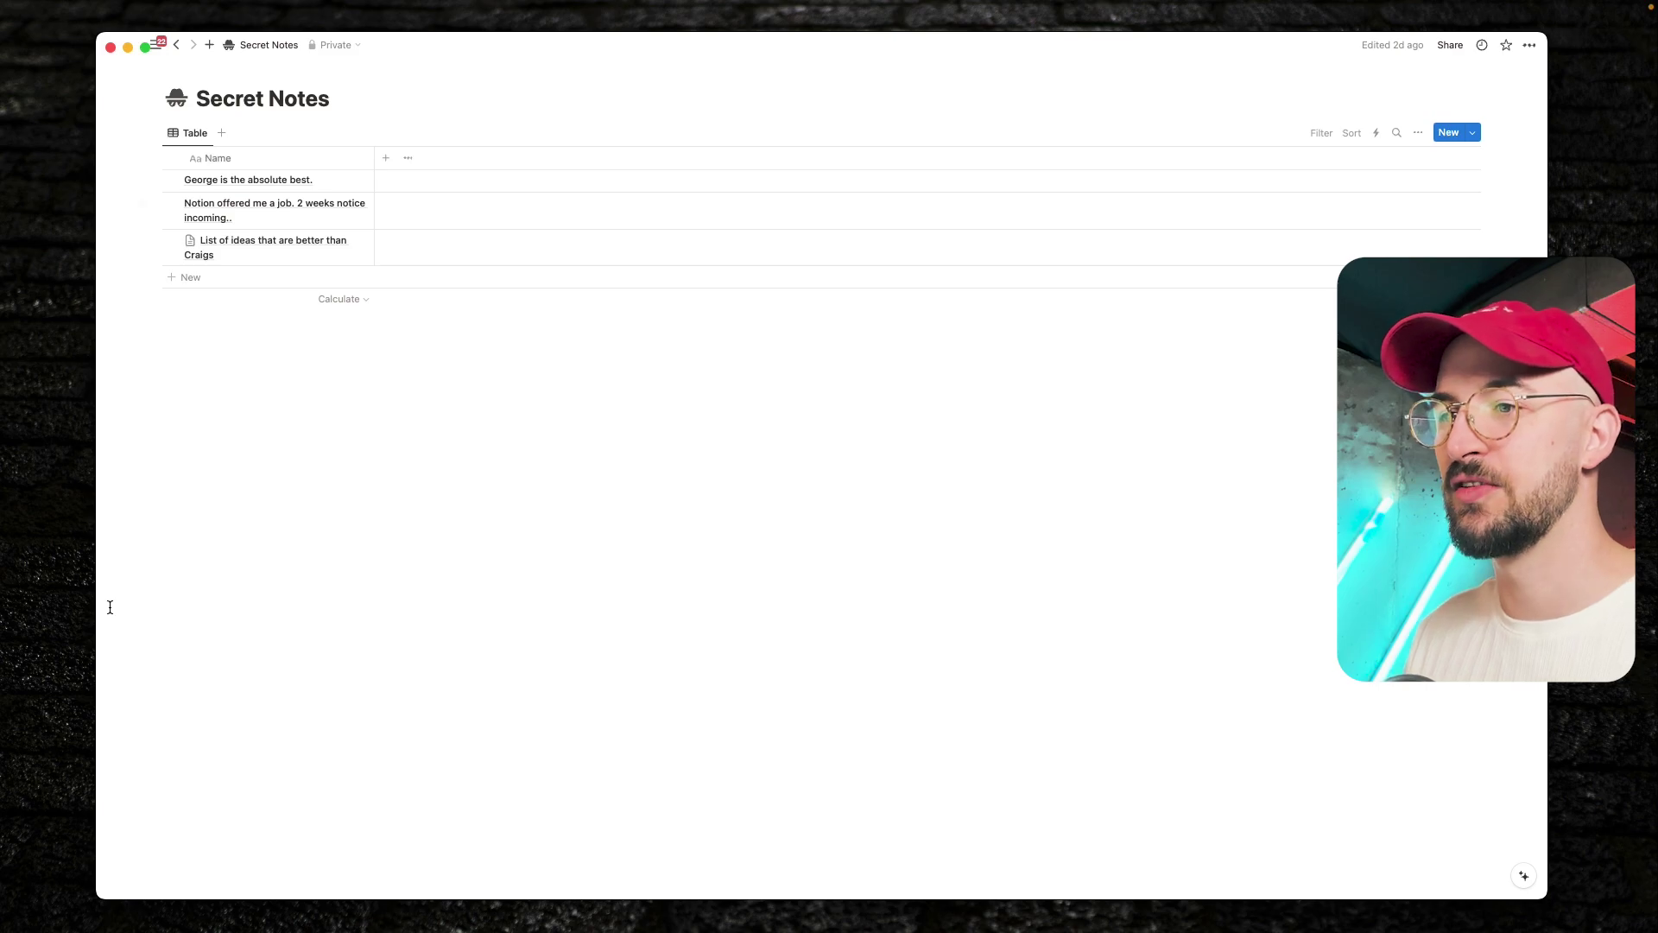
{"action": "mouse_move", "coordinate": [108, 607]}
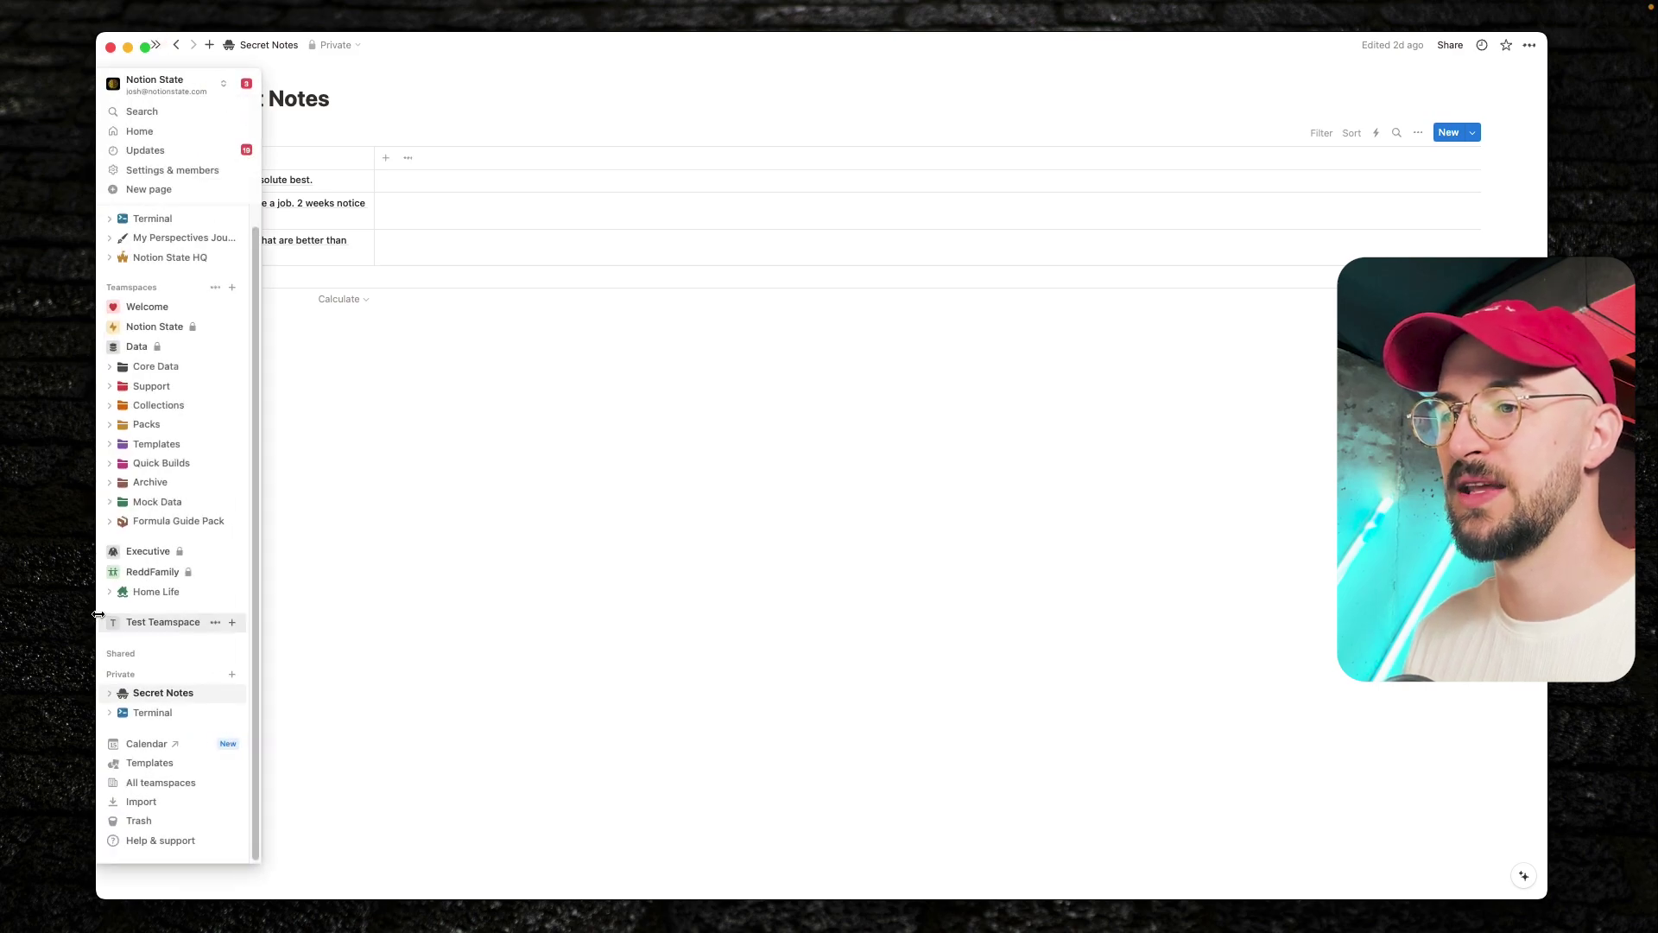
{"action": "left_click", "coordinate": [121, 693]}
{"action": "left_click", "coordinate": [736, 708]}
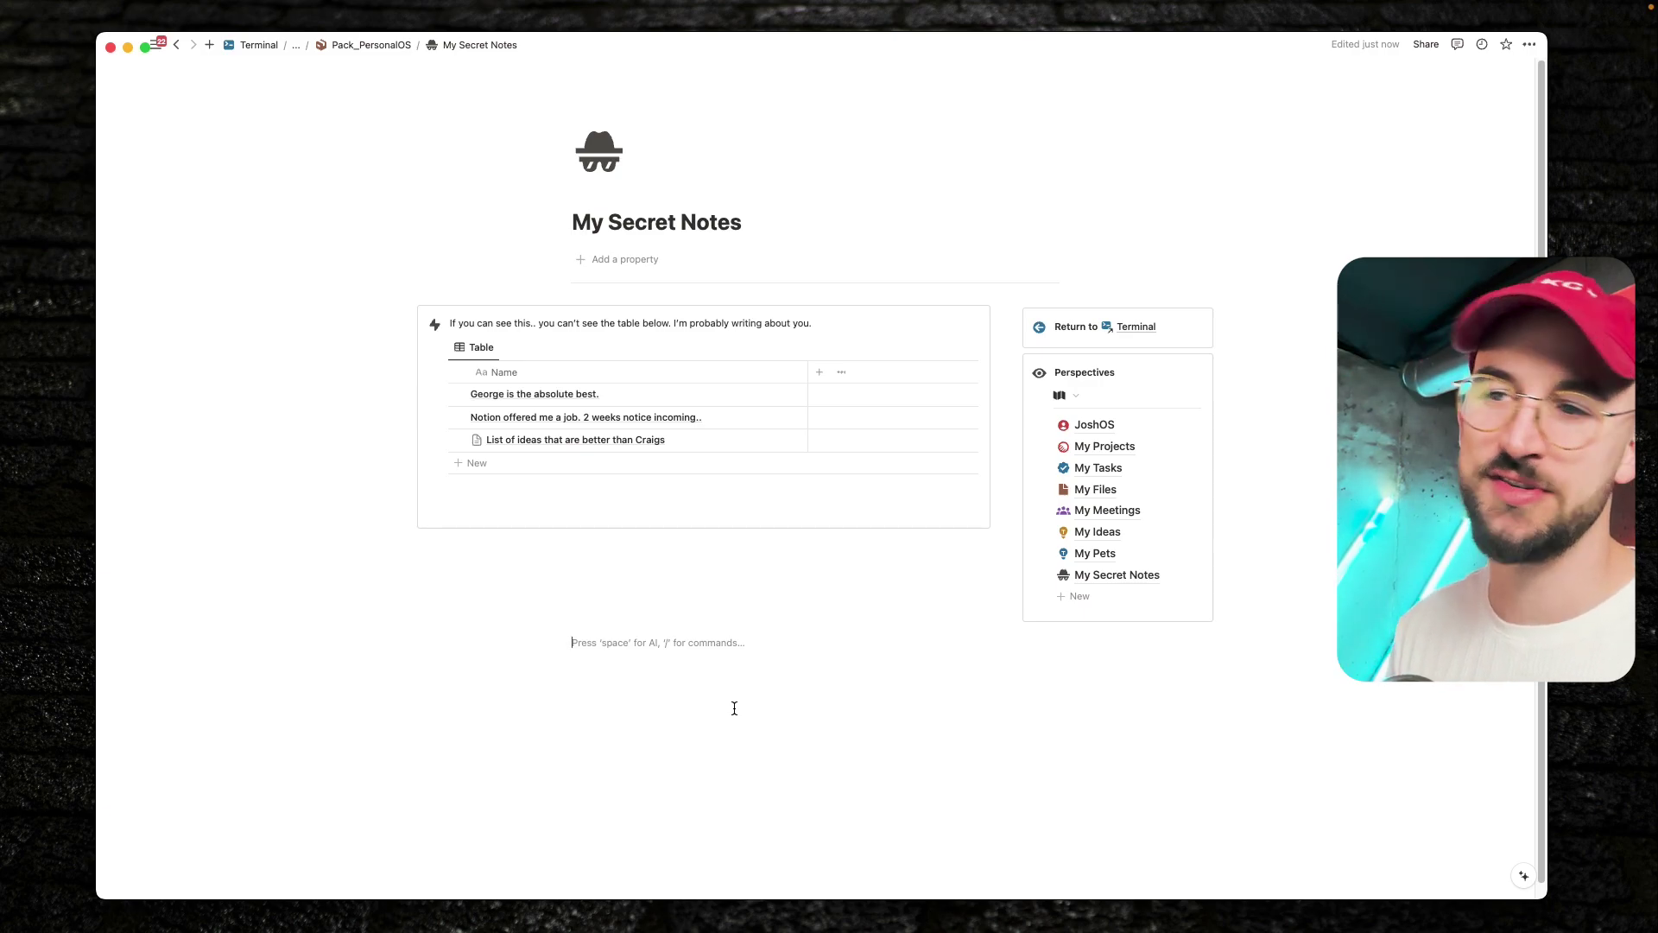
Browse the JoshOS, My Projects, My Tasks, My Meetings and My Files perspectives, then clear the selection
{"action": "left_click", "coordinate": [1094, 424]}
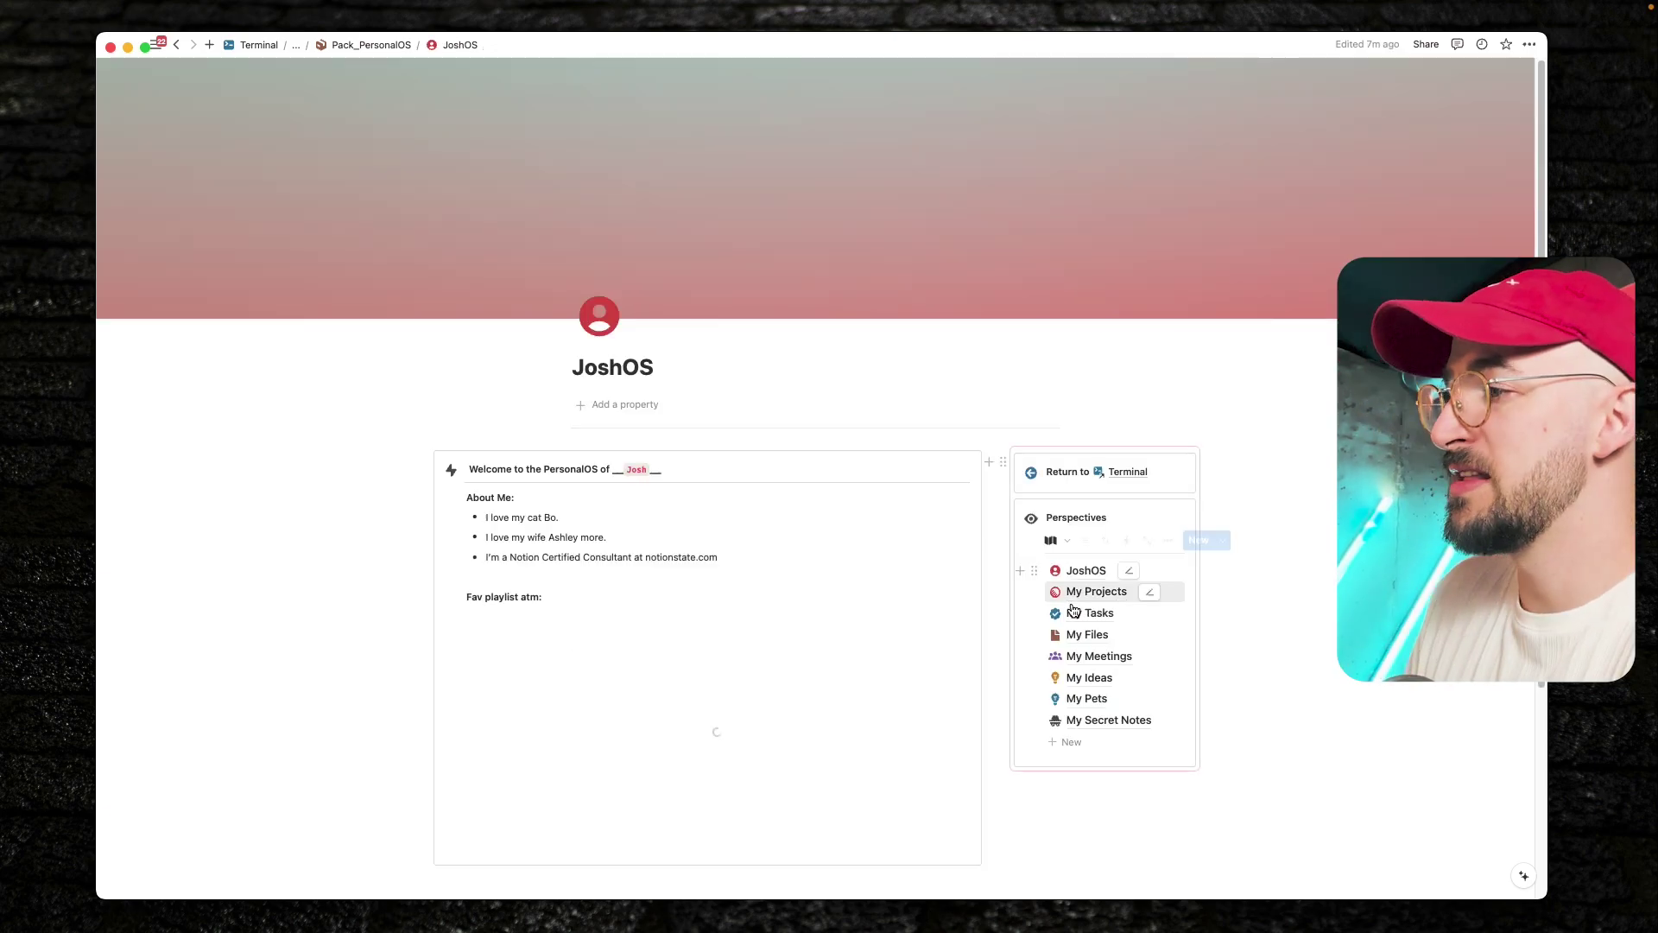
{"action": "left_click", "coordinate": [1080, 541]}
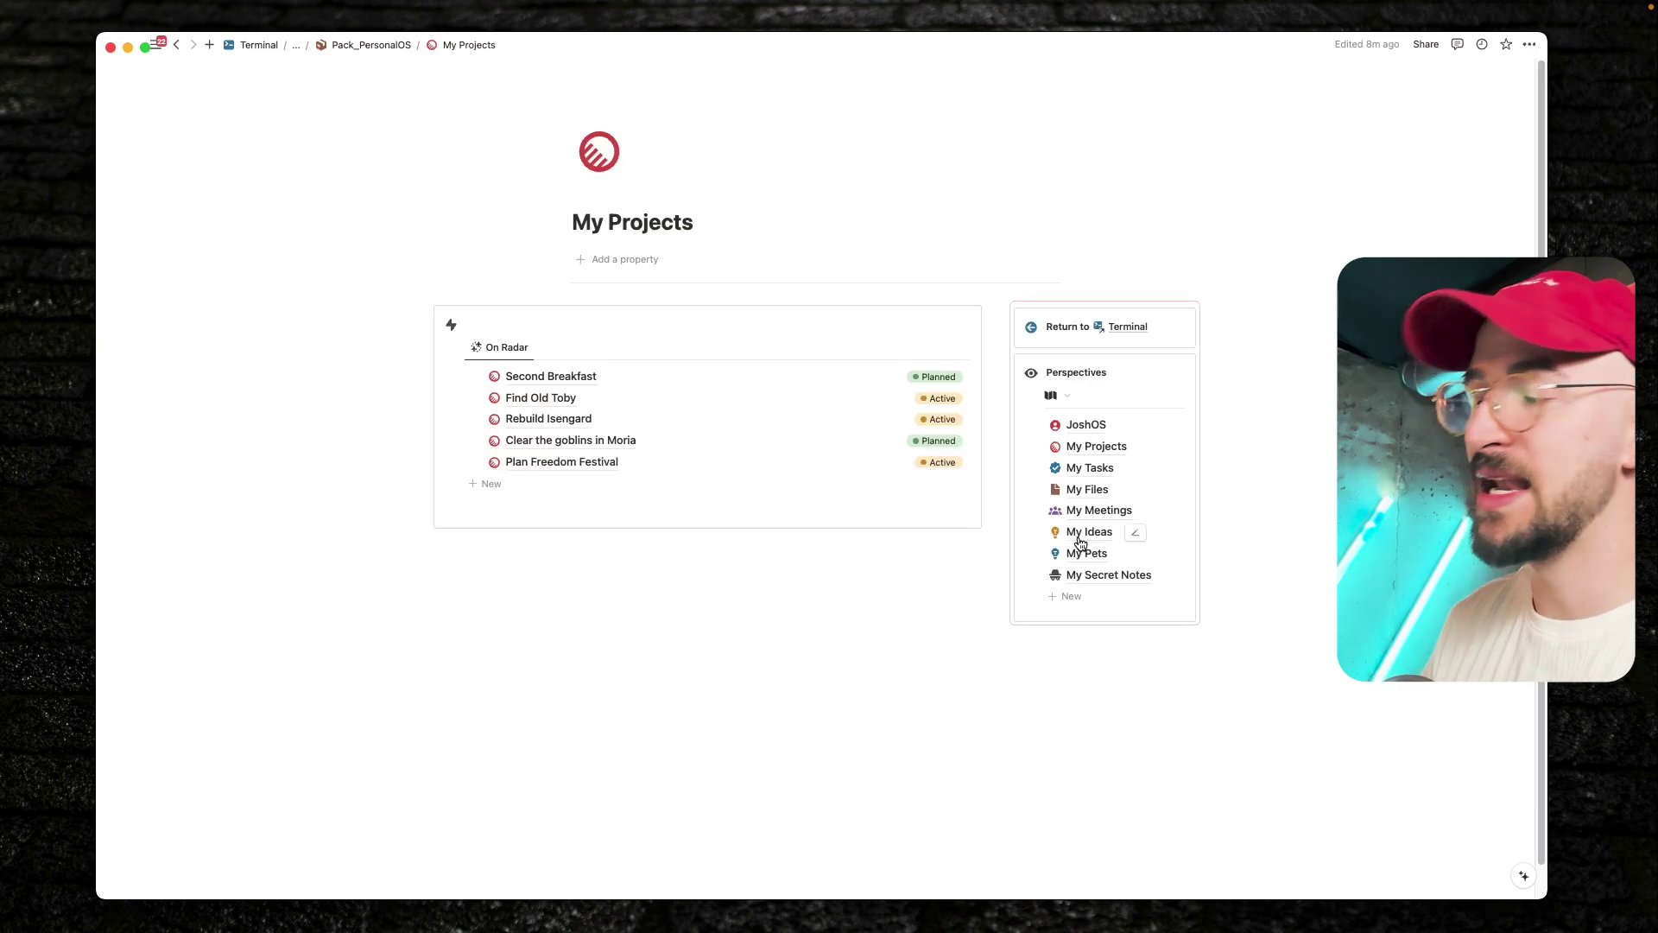
{"action": "left_click", "coordinate": [1071, 469]}
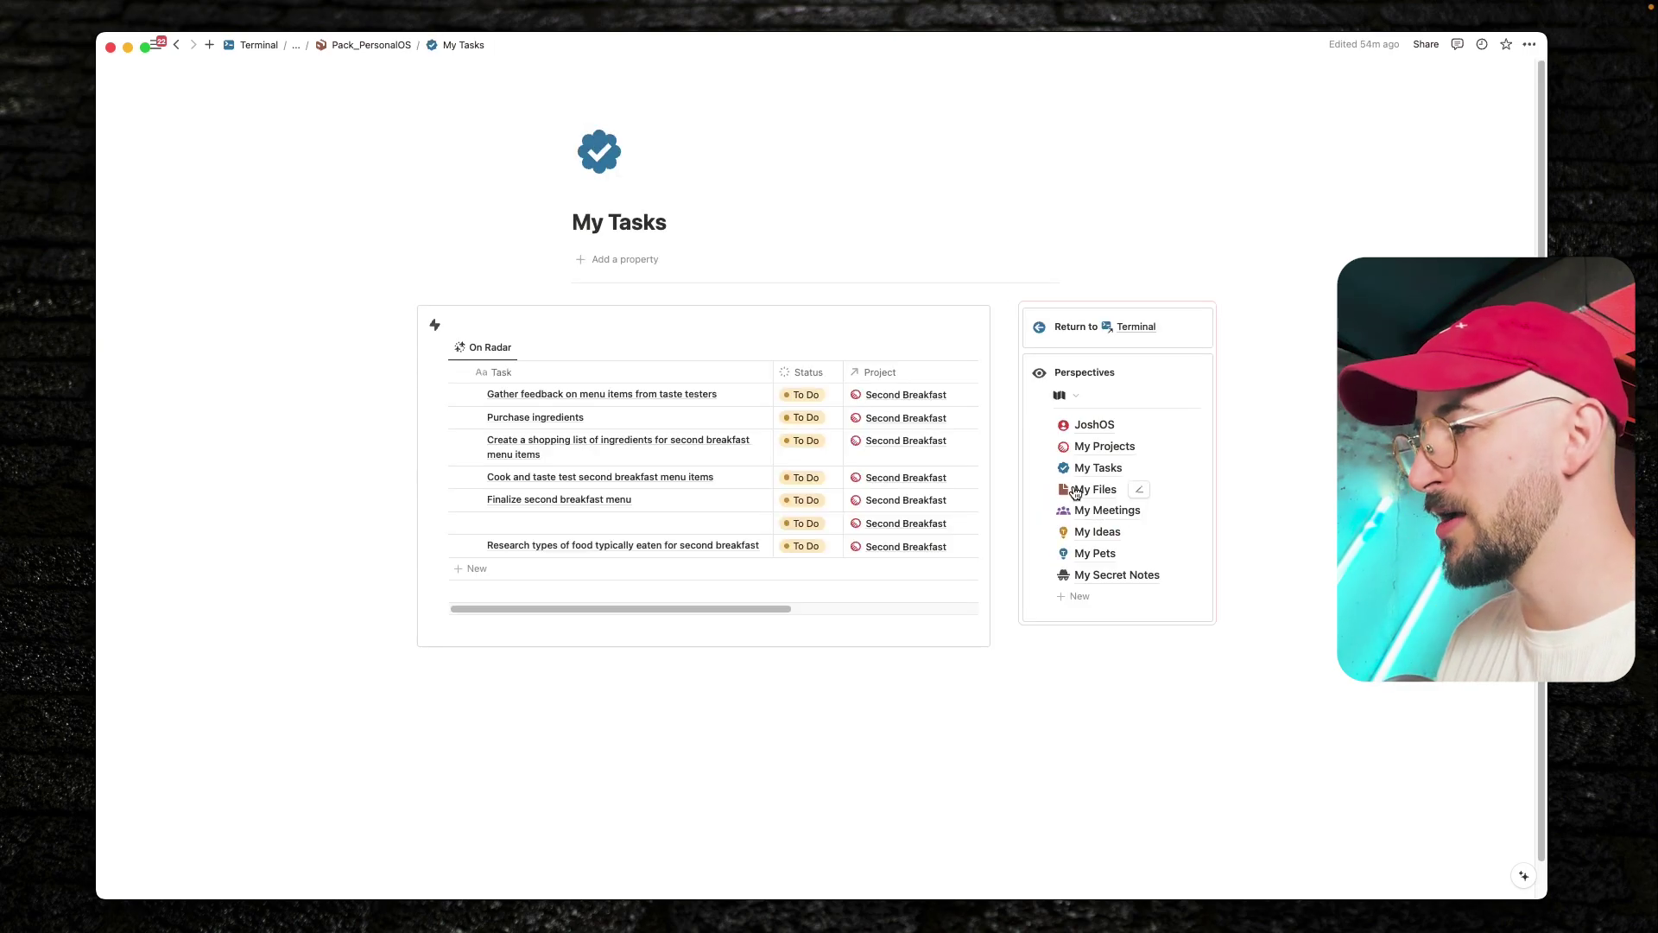
{"action": "left_click", "coordinate": [1123, 511]}
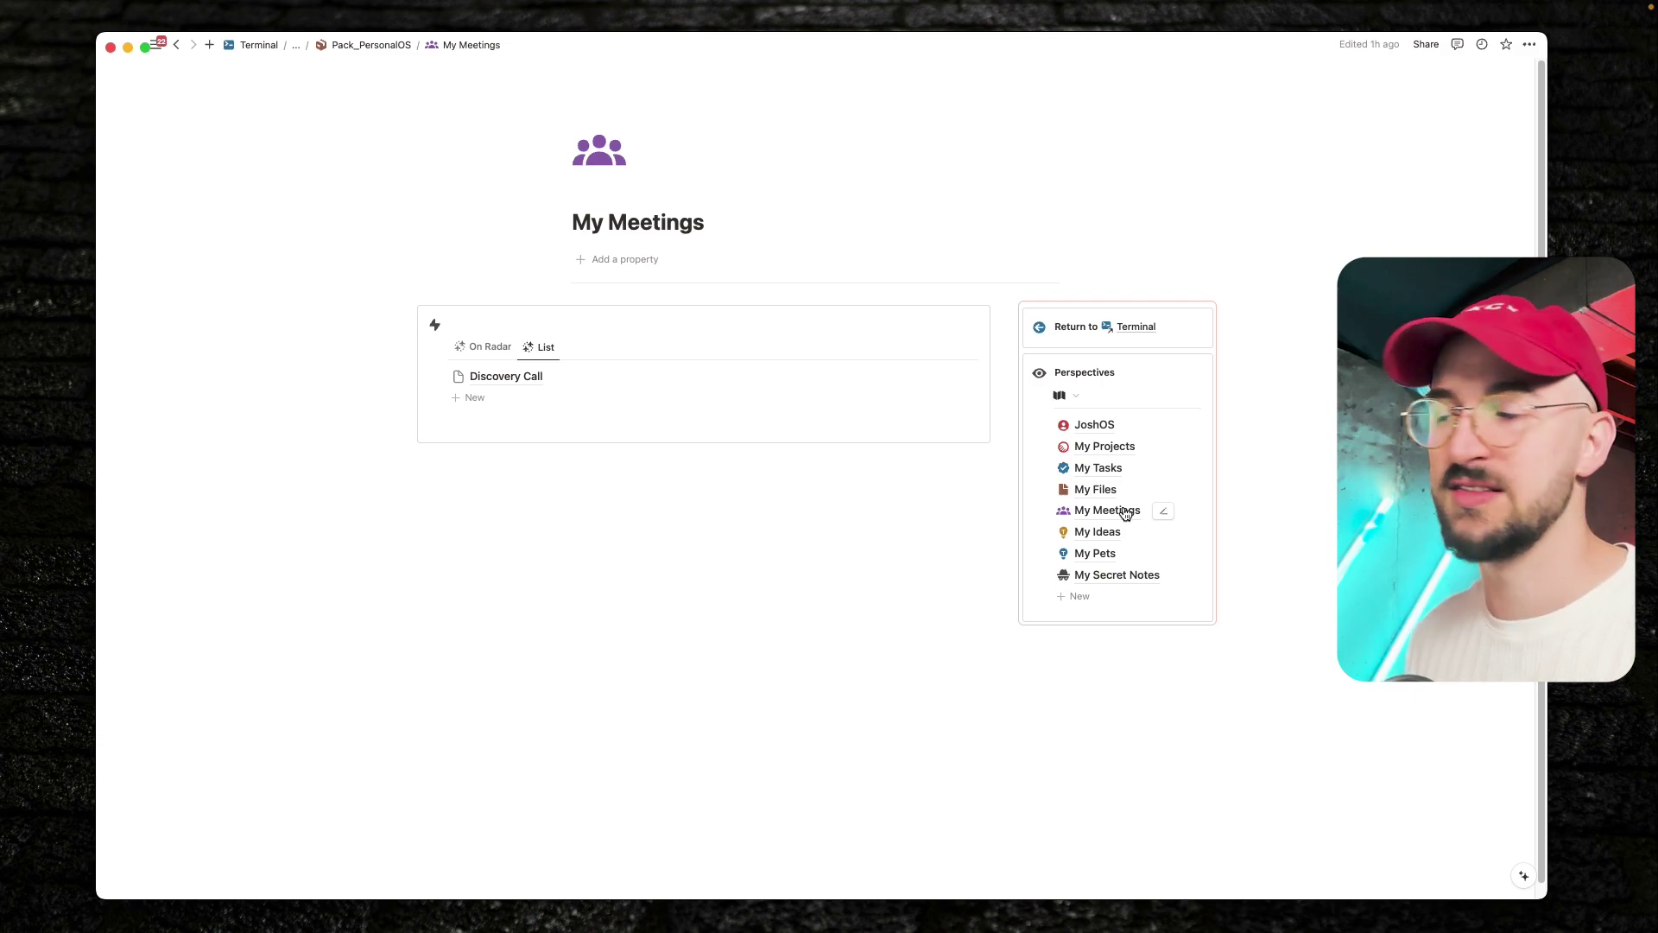
{"action": "left_click", "coordinate": [1111, 491]}
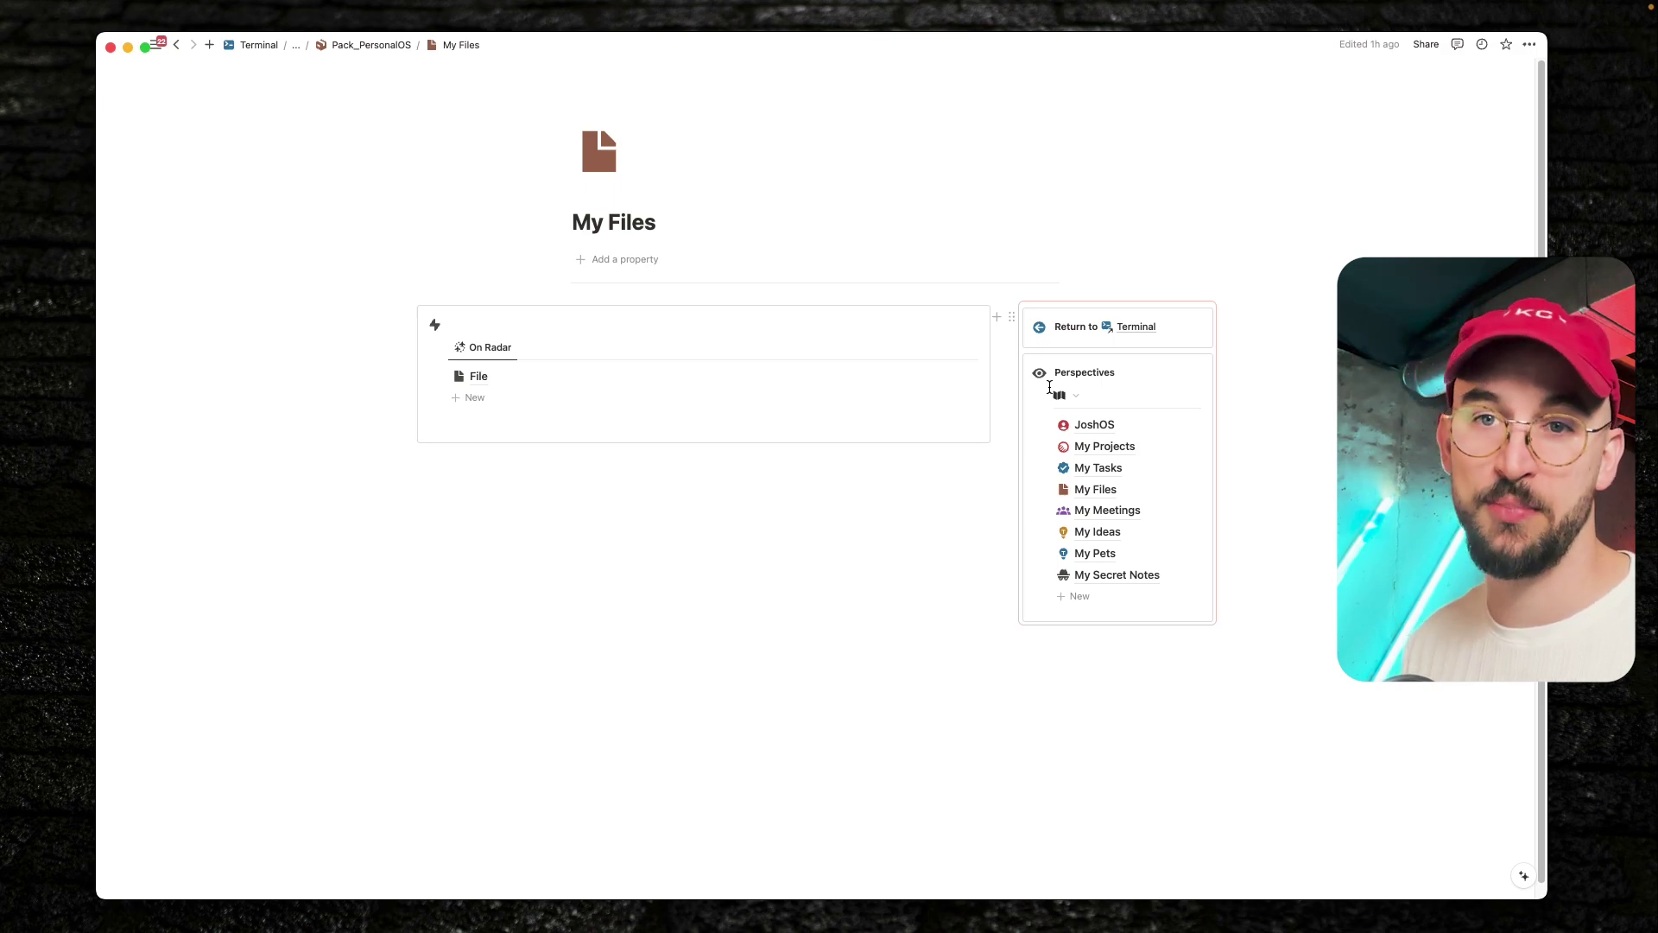
{"action": "left_click", "coordinate": [577, 546]}
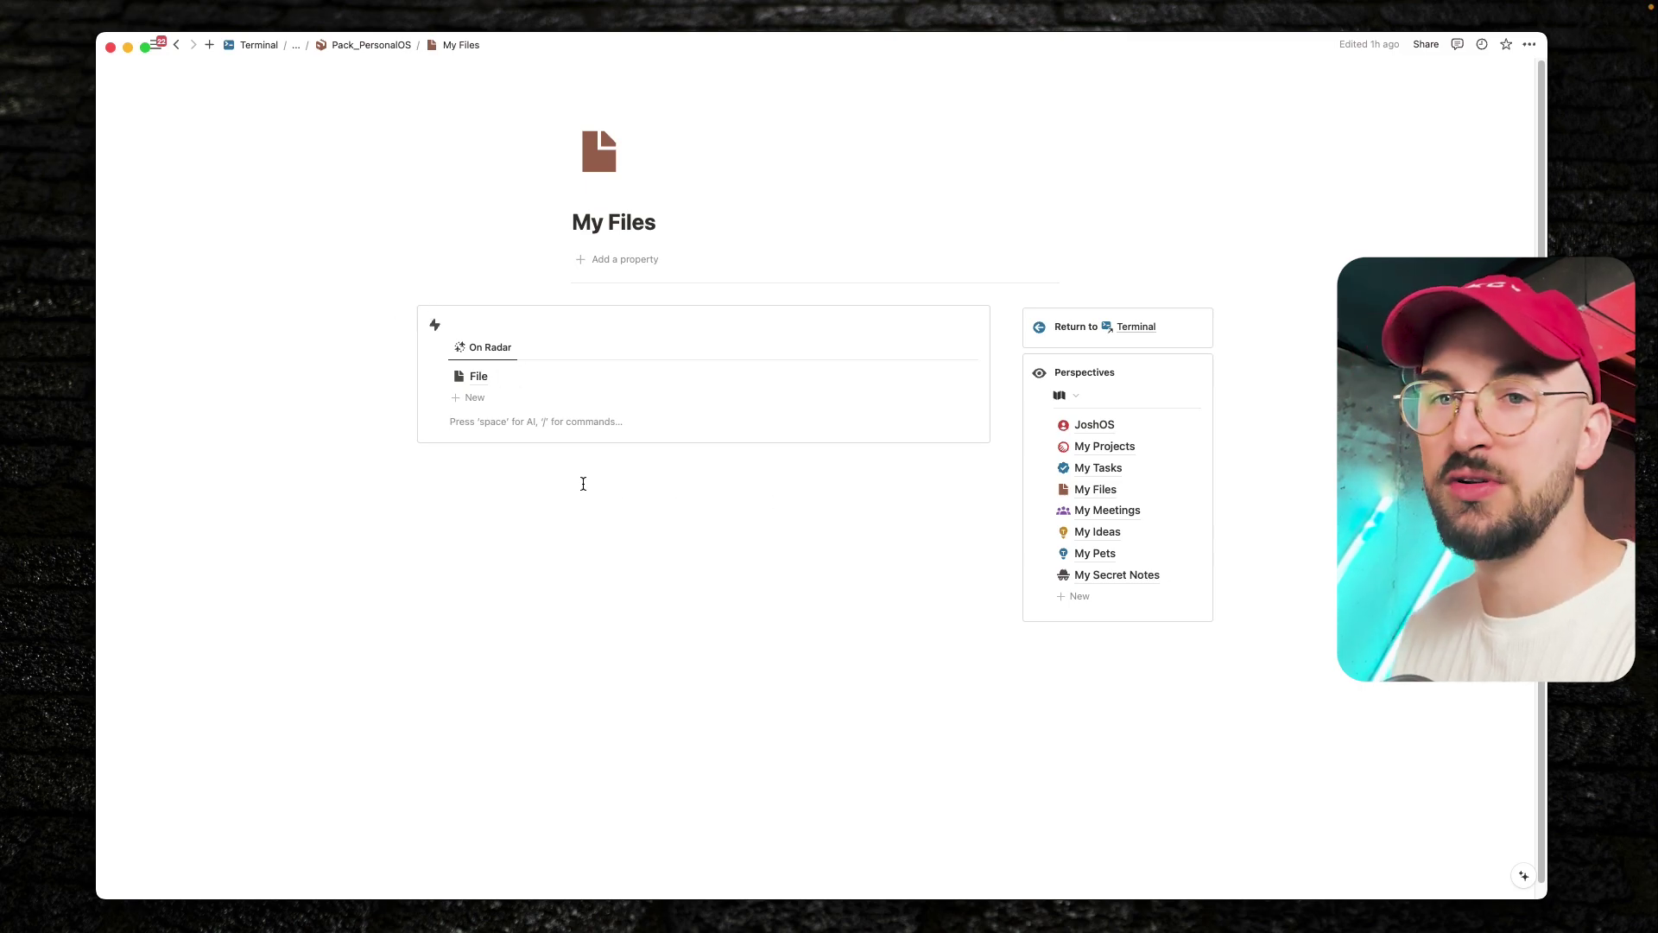
{"action": "mouse_move", "coordinate": [121, 447]}
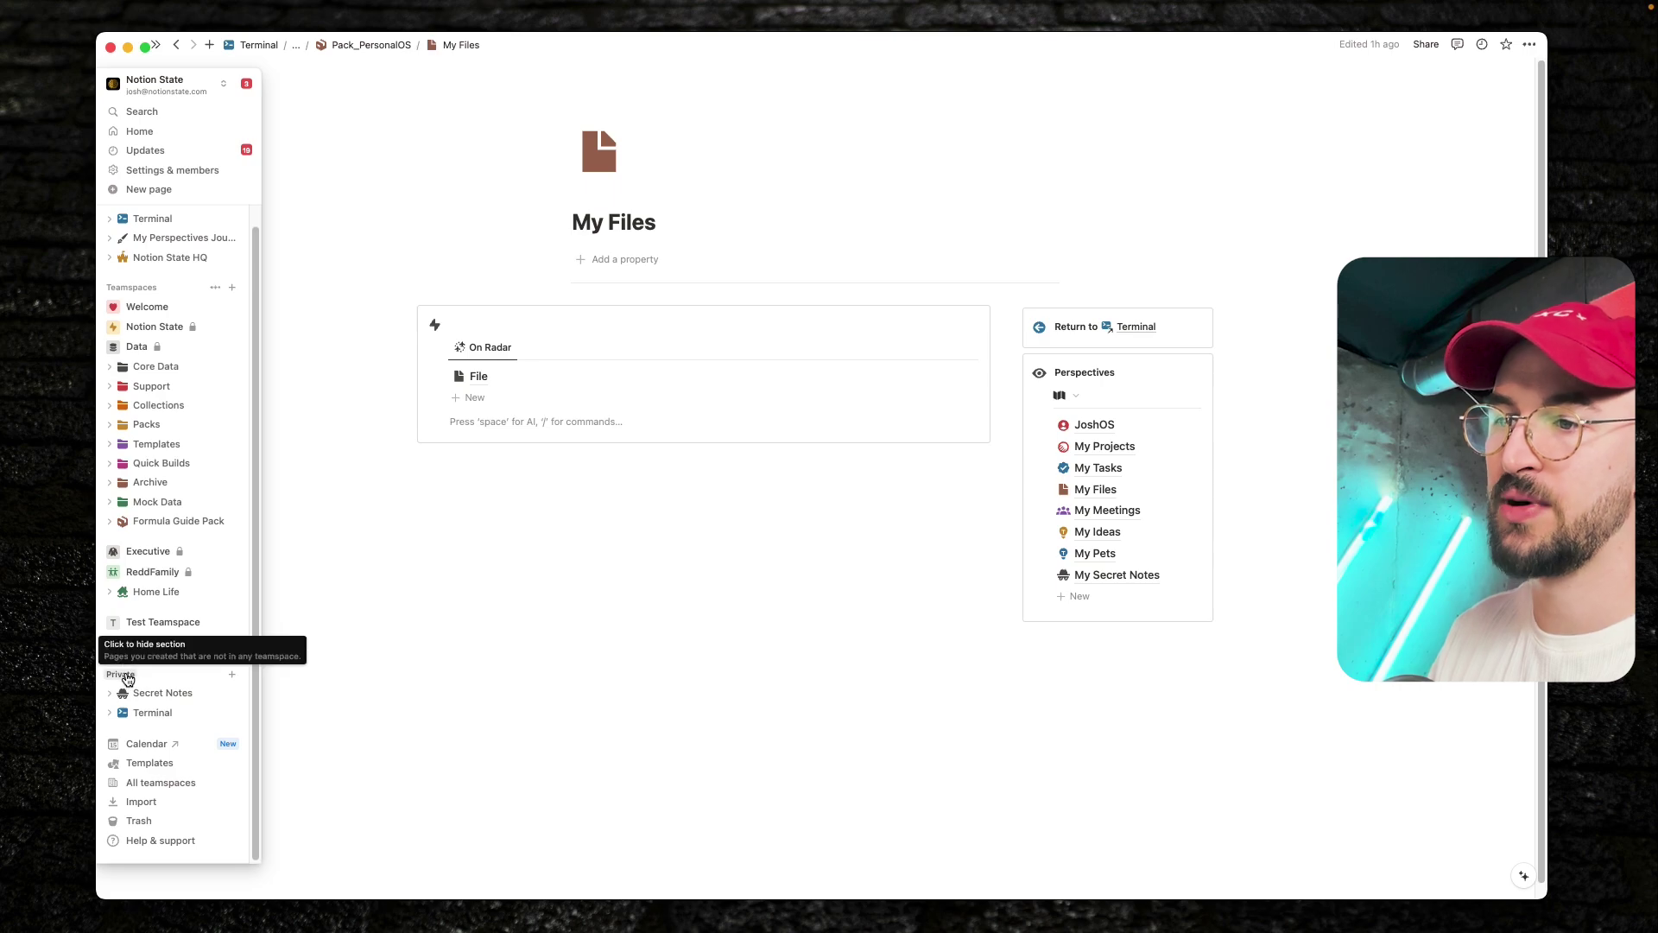
Open the private Terminal page and follow its JoshOS link
{"action": "left_click", "coordinate": [153, 713]}
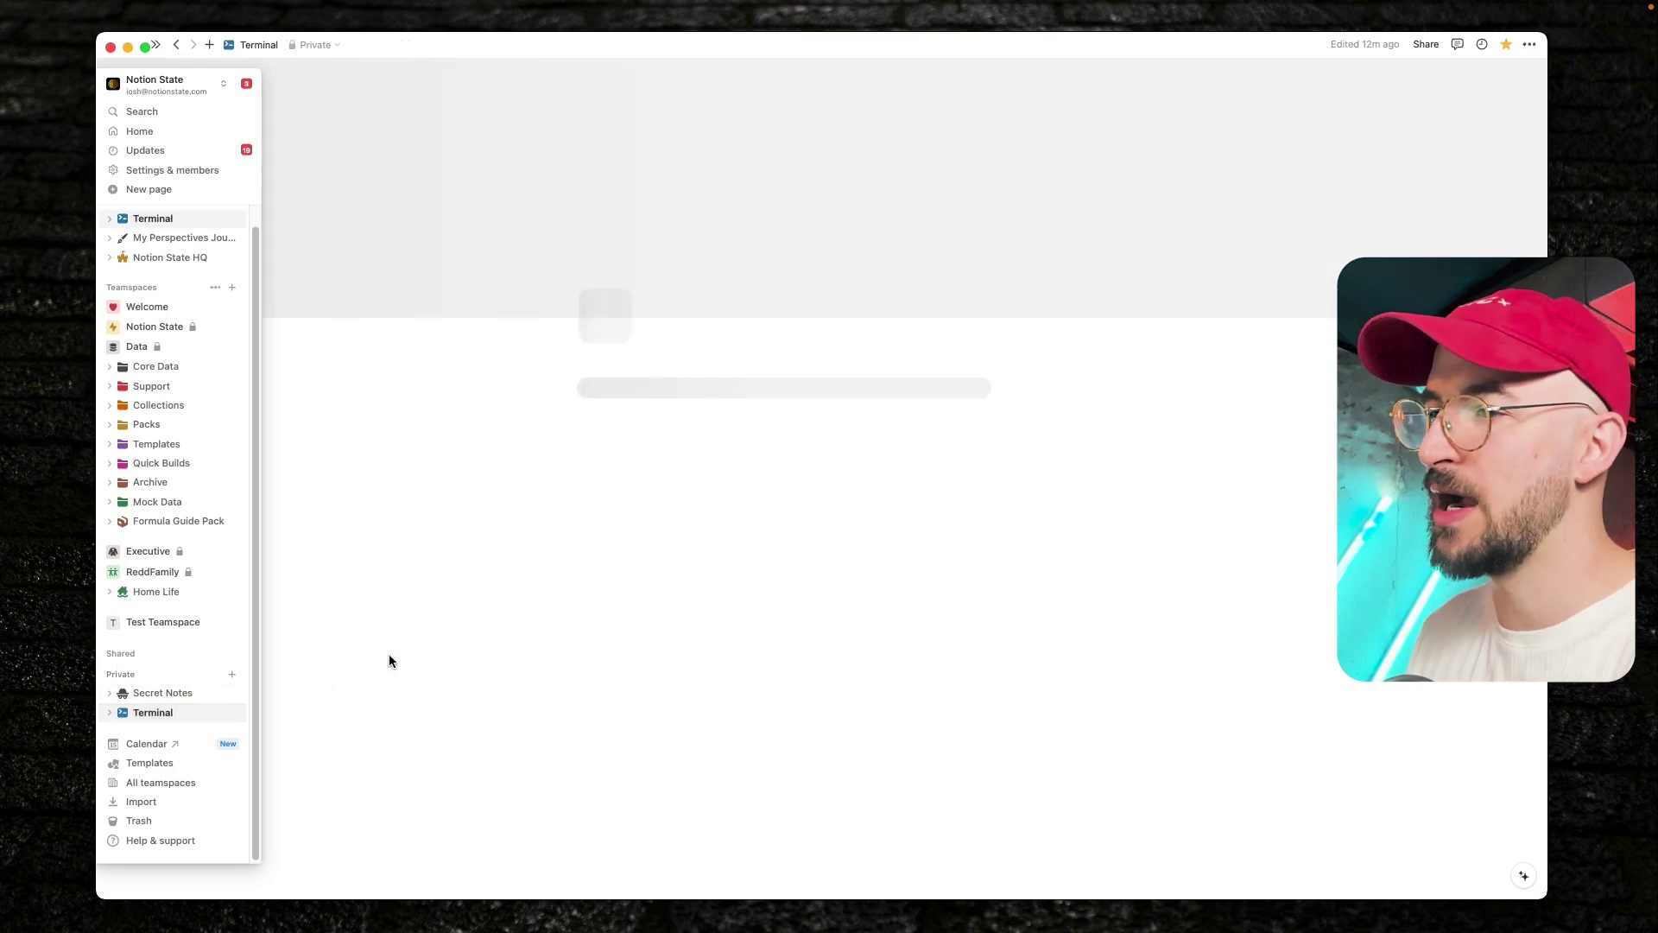
{"action": "scroll", "coordinate": [406, 549], "scroll_direction": "down", "scroll_amount": 5}
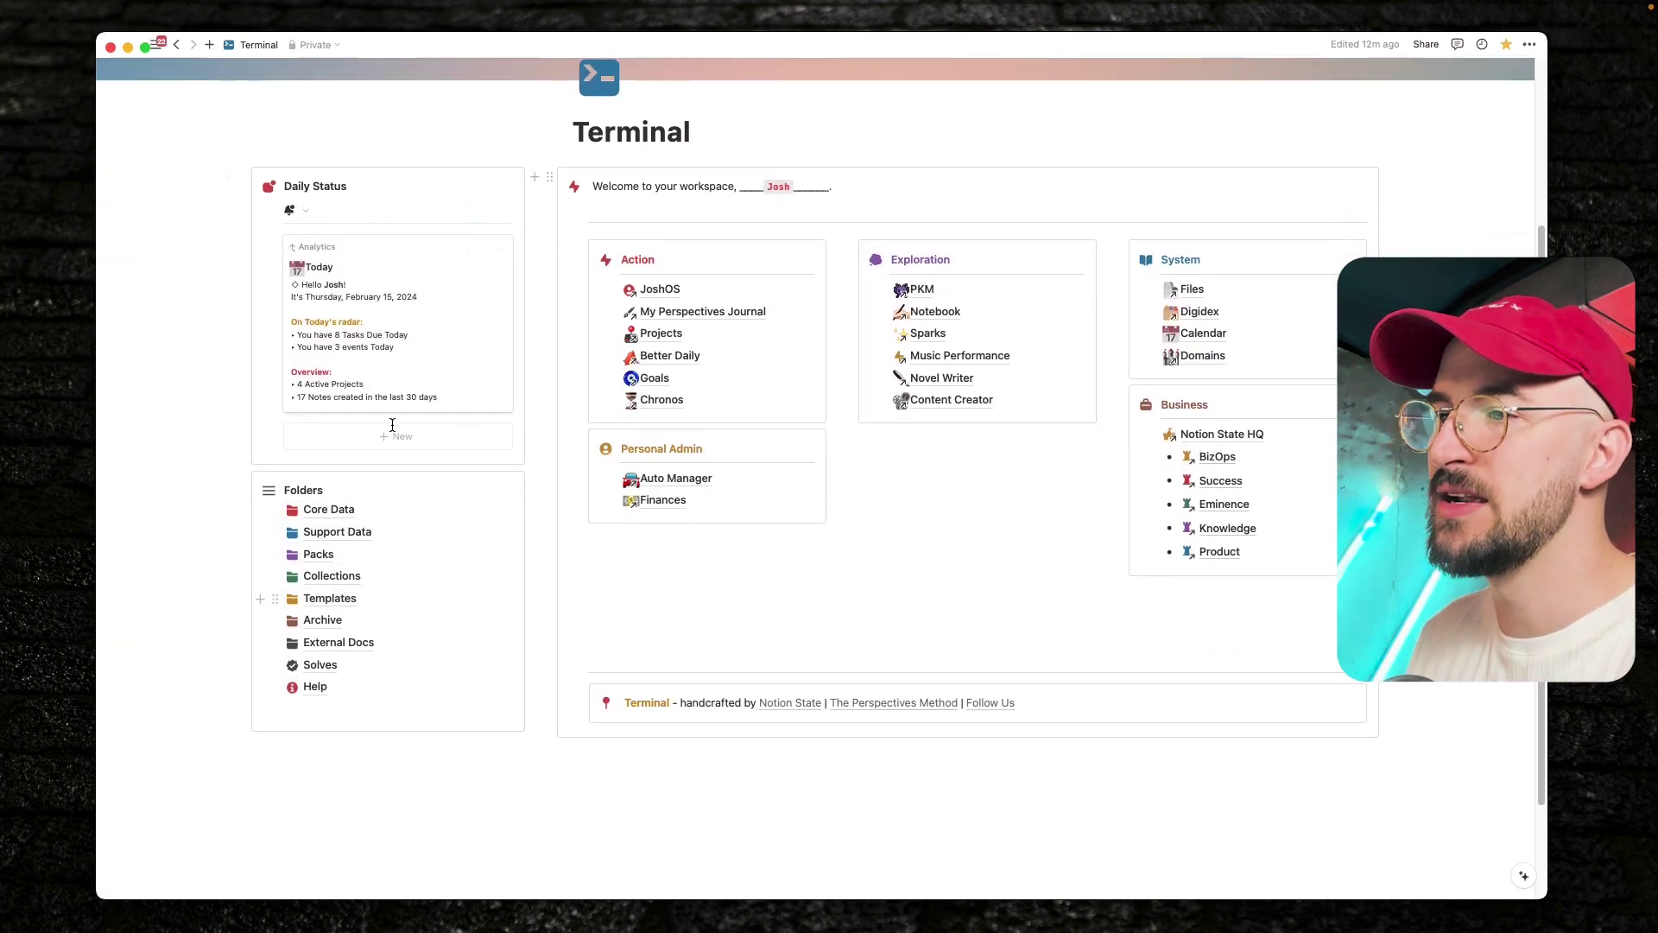
{"action": "mouse_move", "coordinate": [341, 521]}
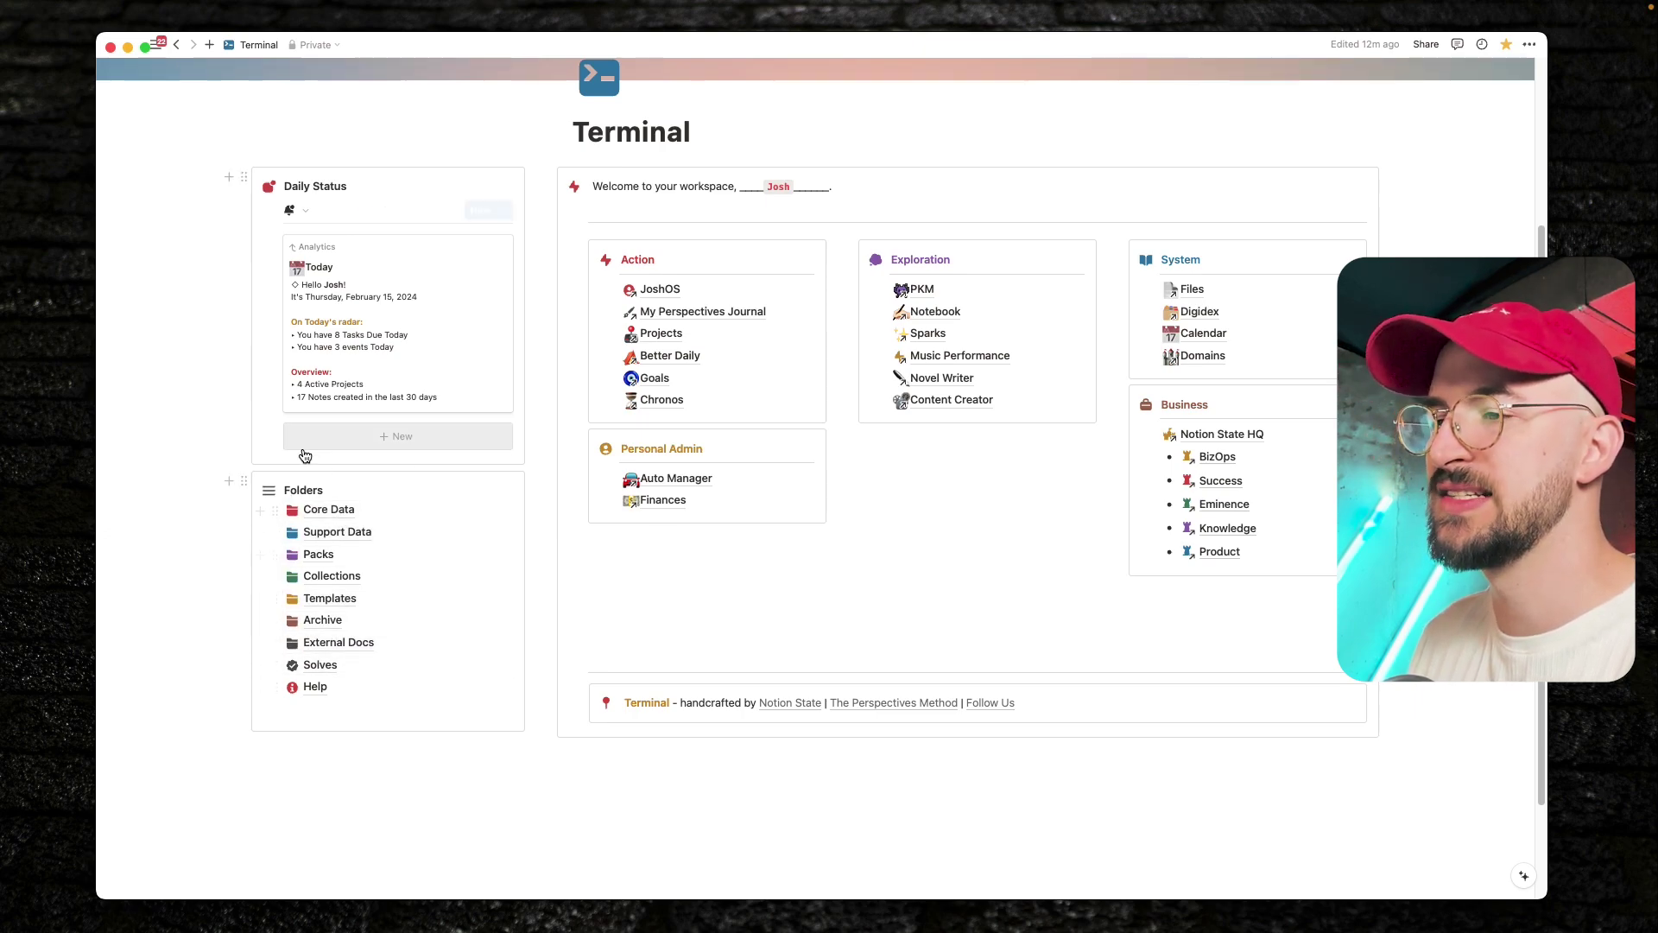
{"action": "left_click", "coordinate": [663, 289]}
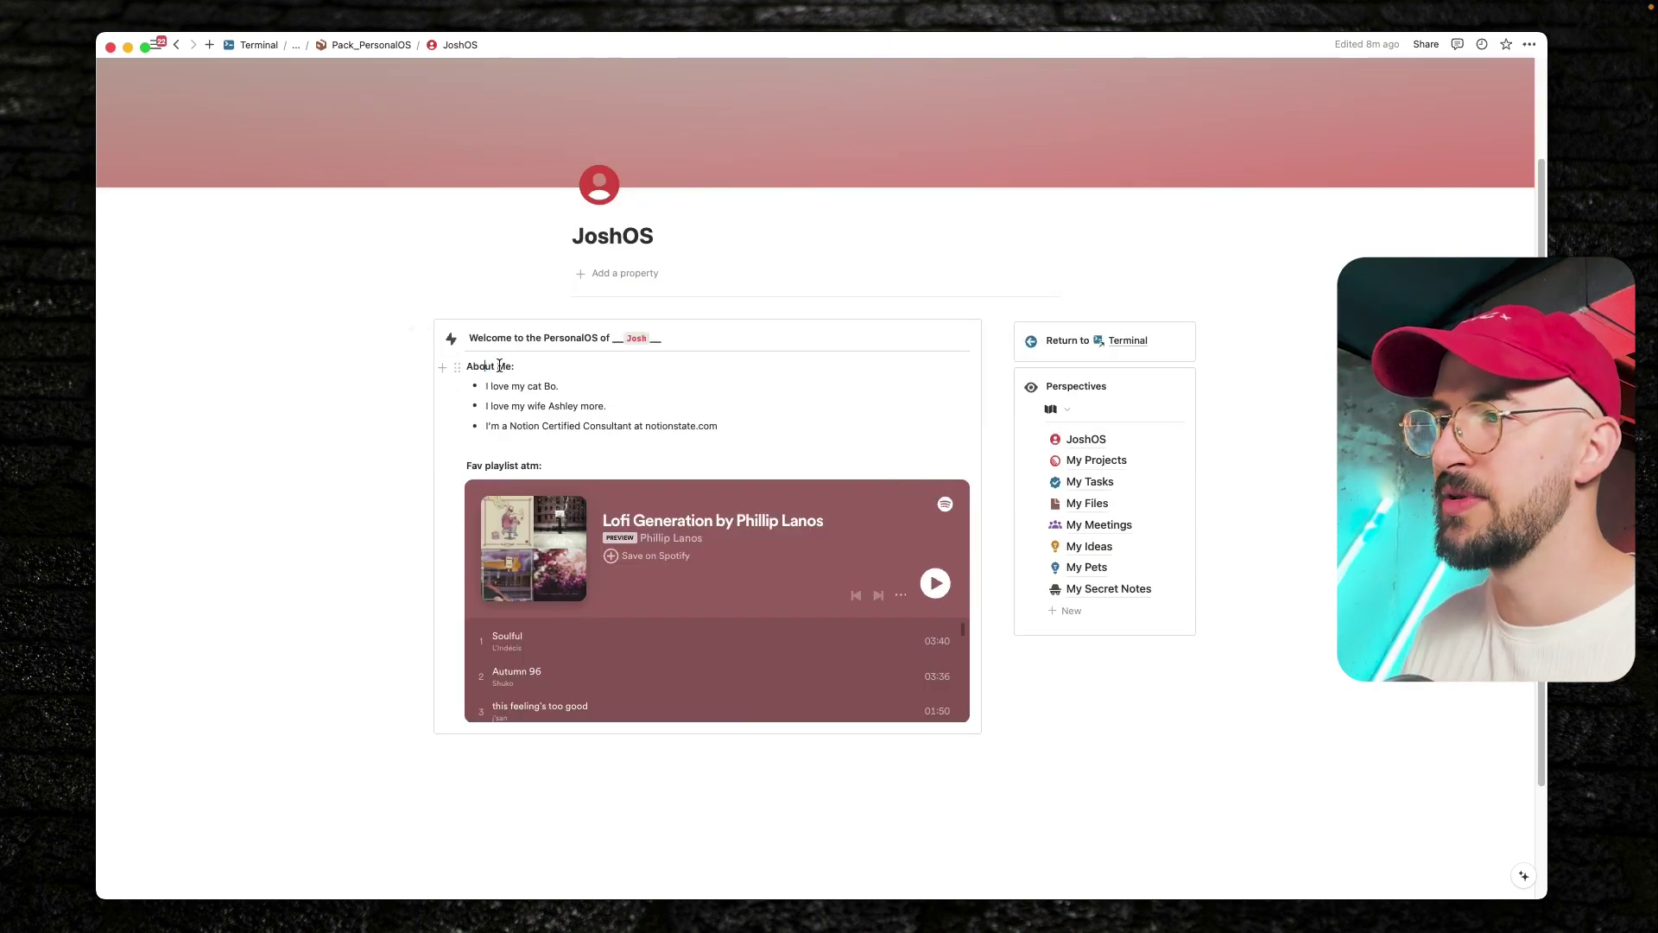
Select 'cat Bo' in About Me, deselect it, and go to My Secret Notes
{"action": "left_click_drag", "start_coordinate": [520, 386], "coordinate": [553, 391]}
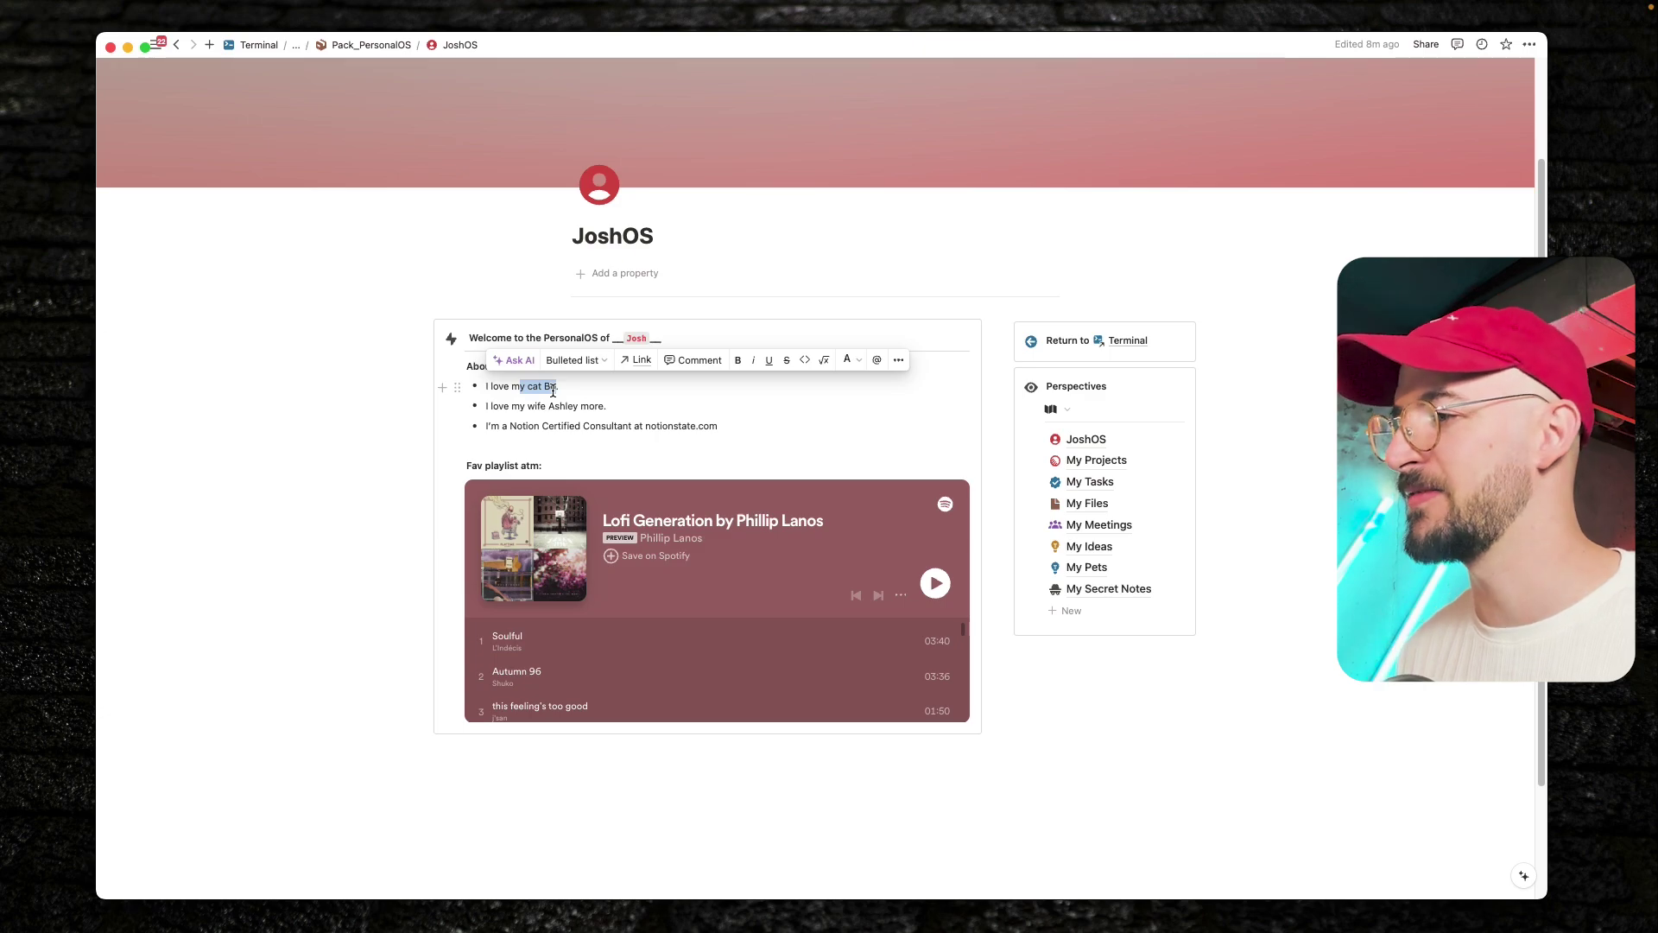
{"action": "left_click", "coordinate": [1119, 671]}
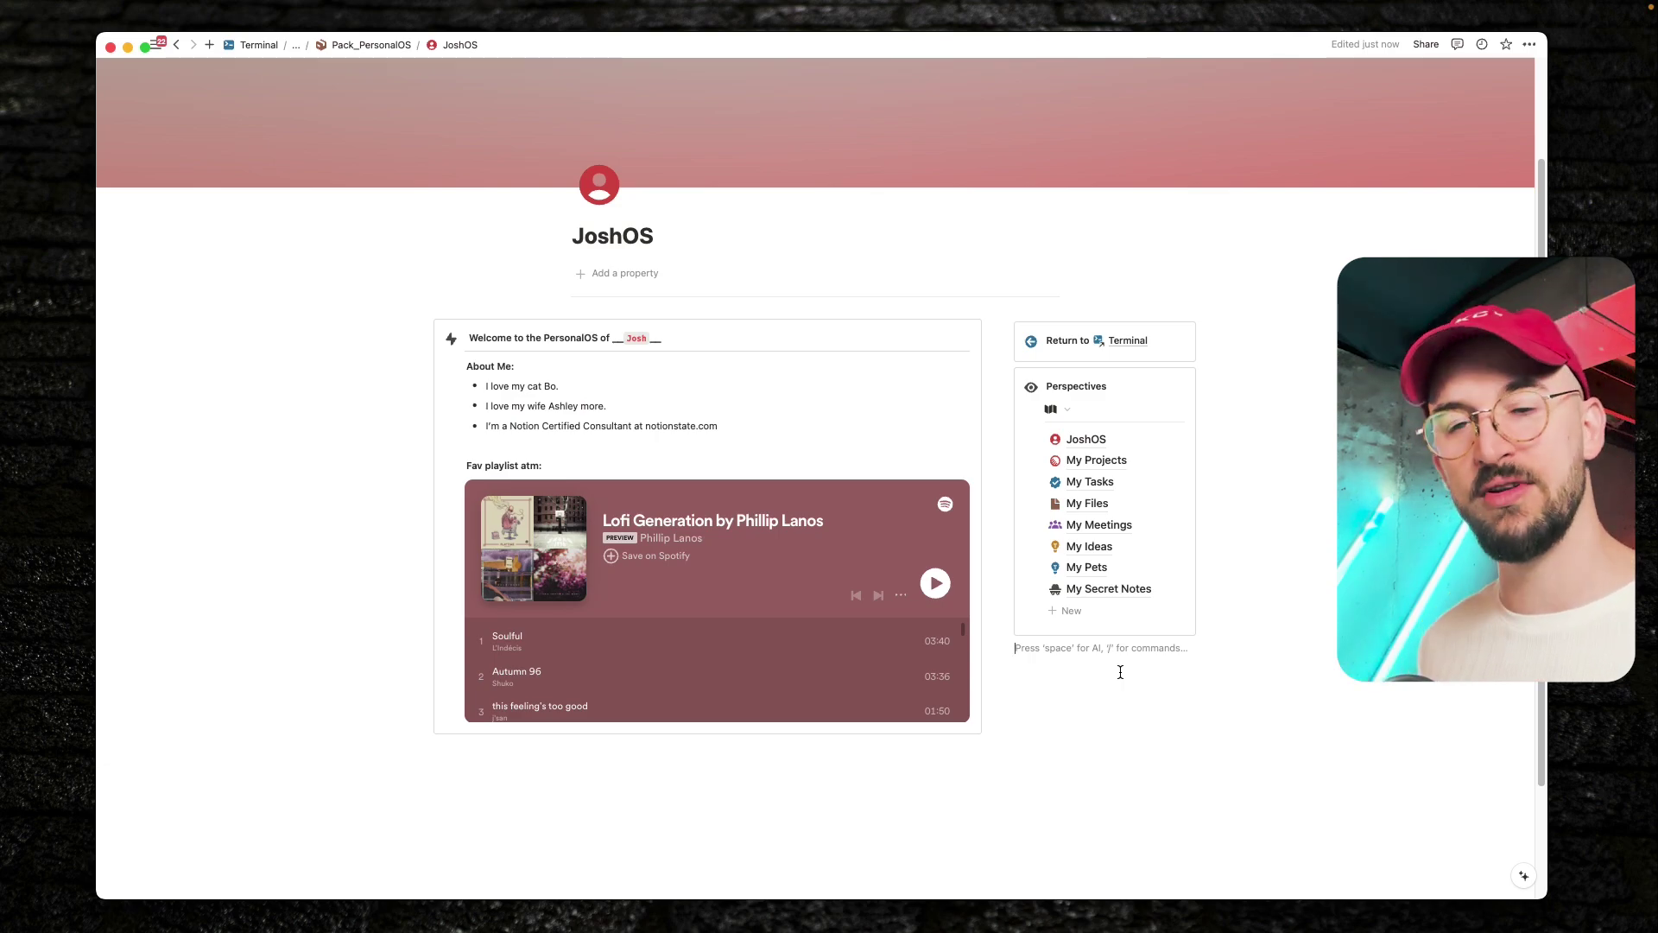
{"action": "left_click", "coordinate": [1102, 592]}
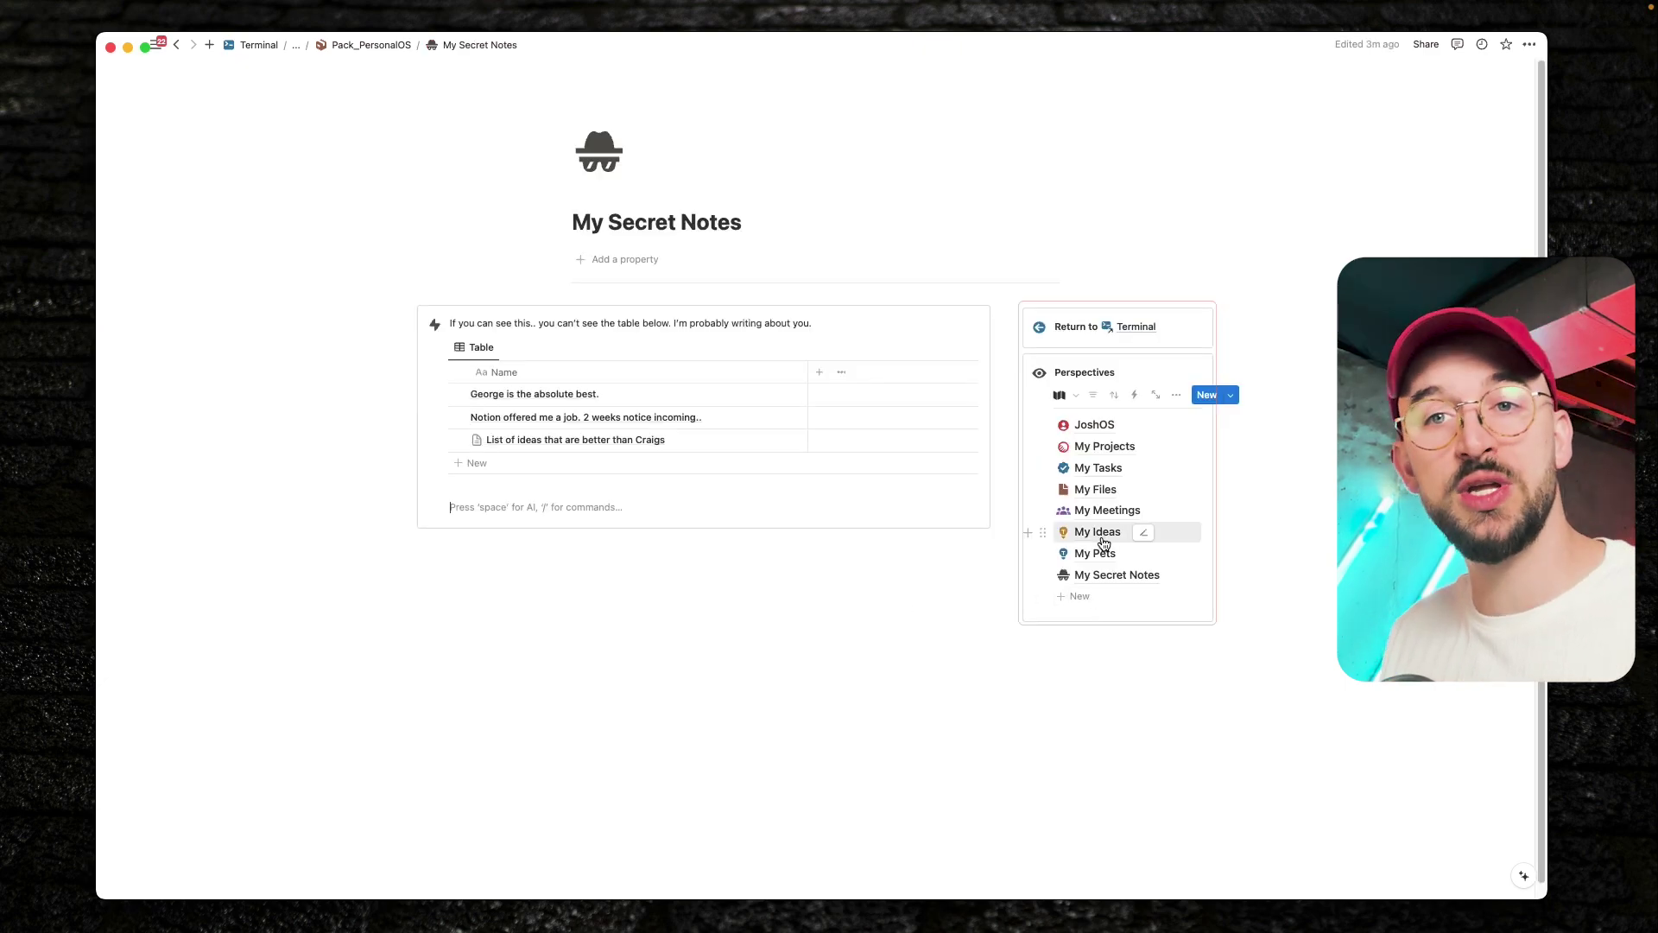
Create a new perspective, rename it from 'New Perspective' to 'My Cars', and open it
{"action": "left_click", "coordinate": [1089, 596]}
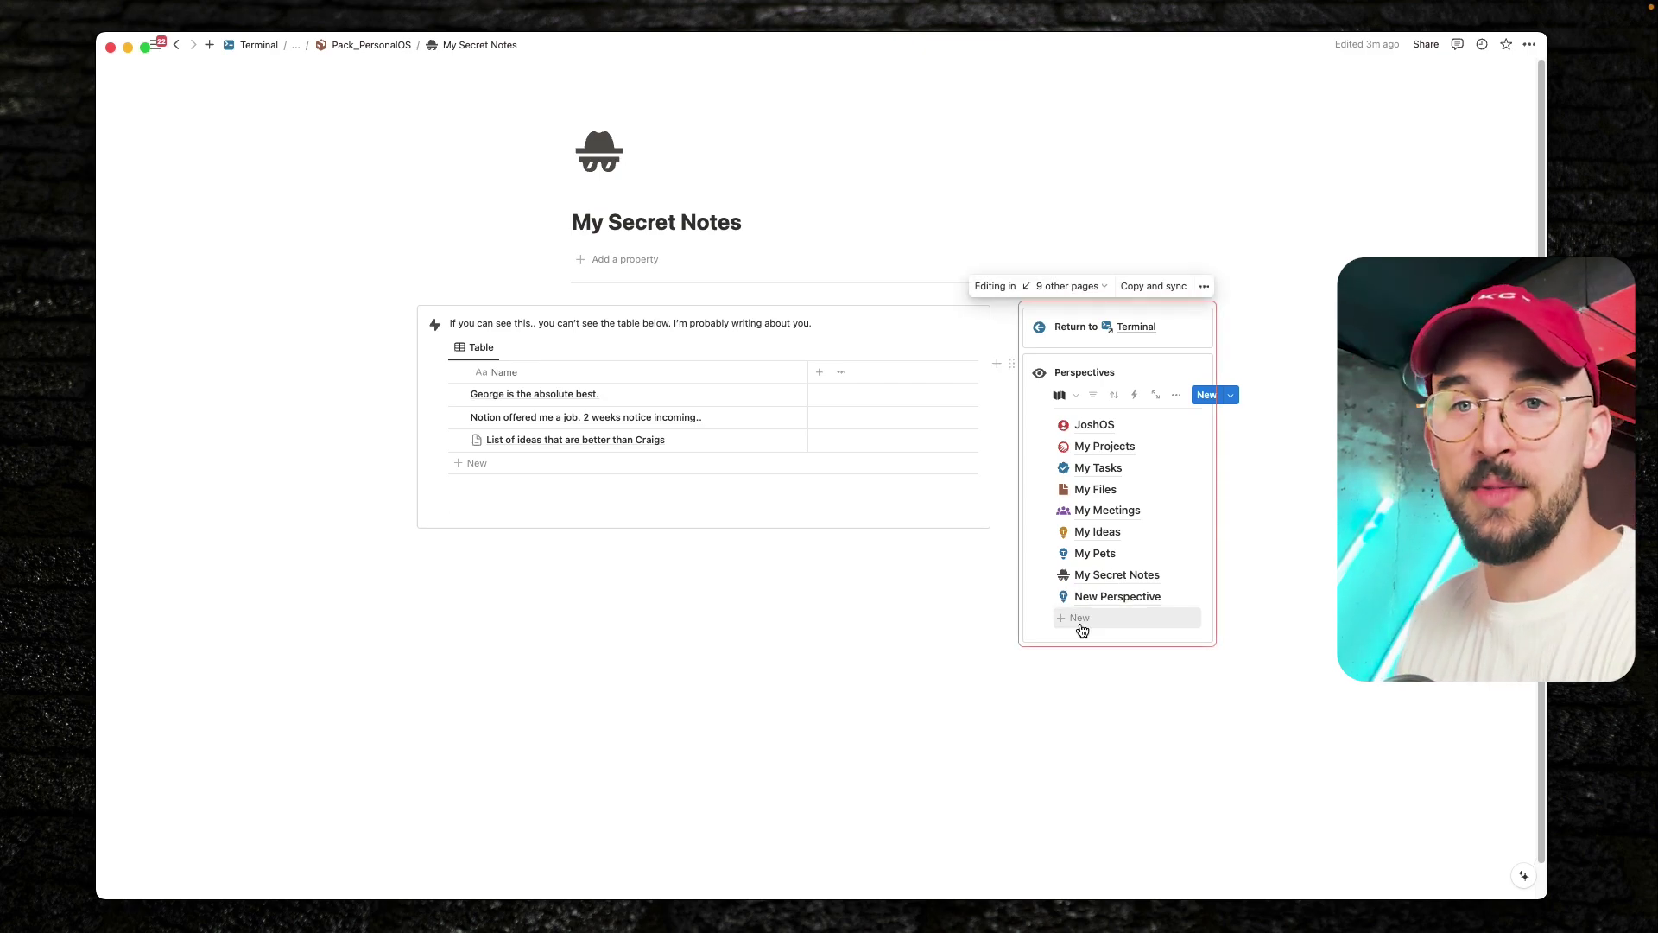
{"action": "triple_click", "coordinate": [1101, 597]}
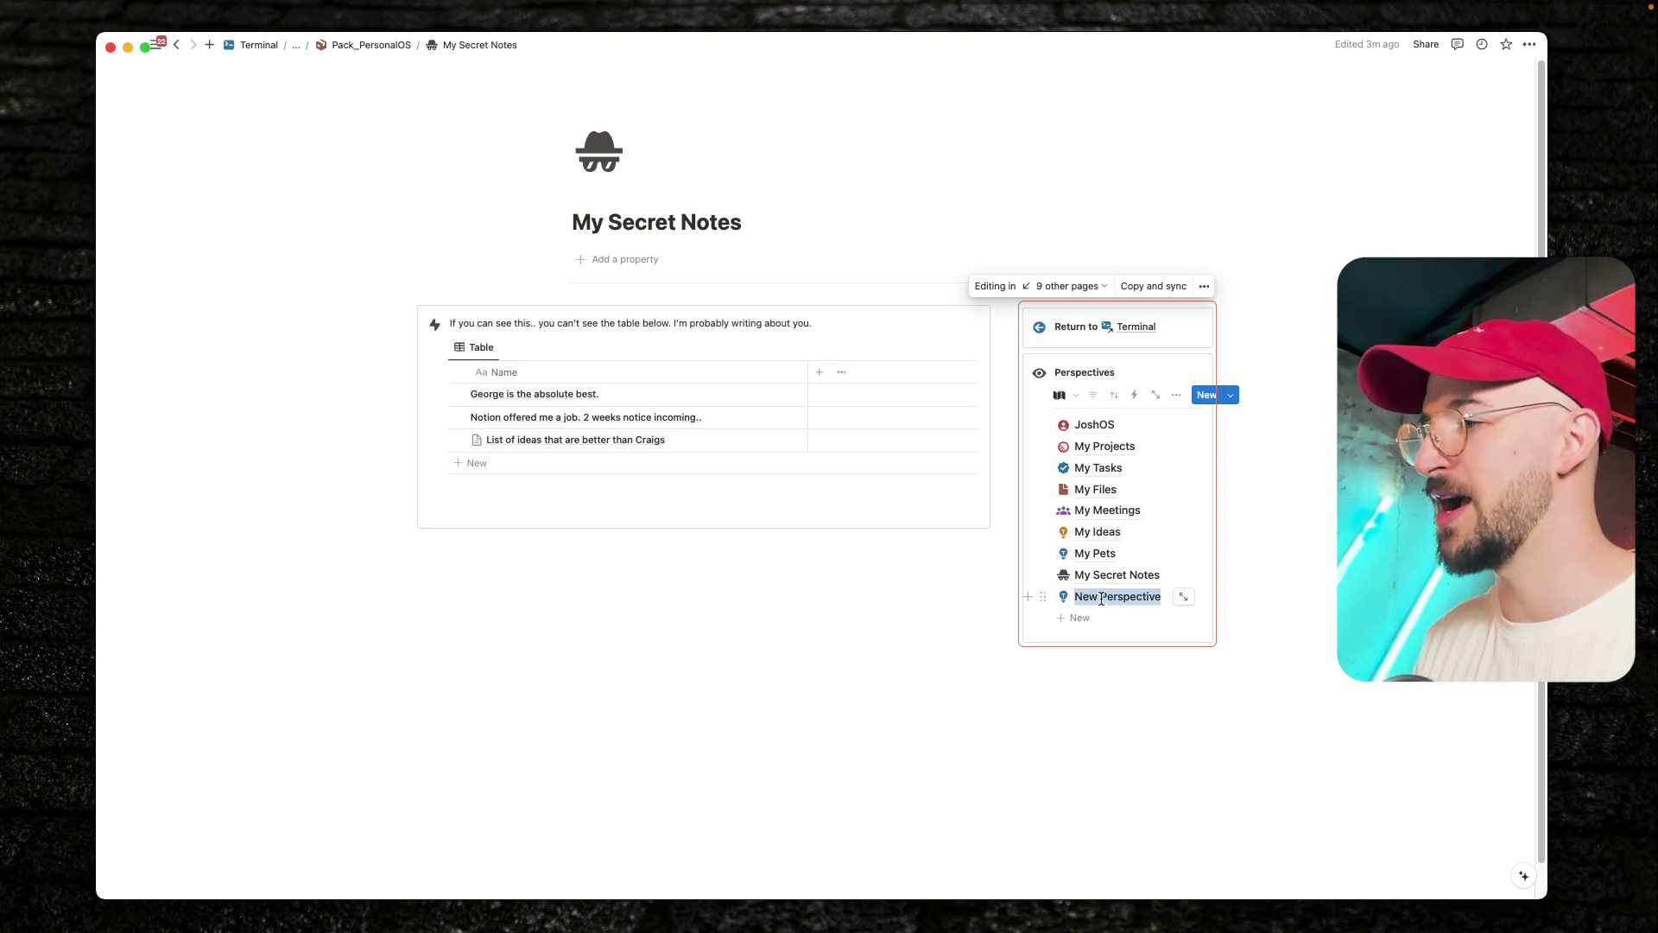
{"action": "key", "text": "BackSpace"}
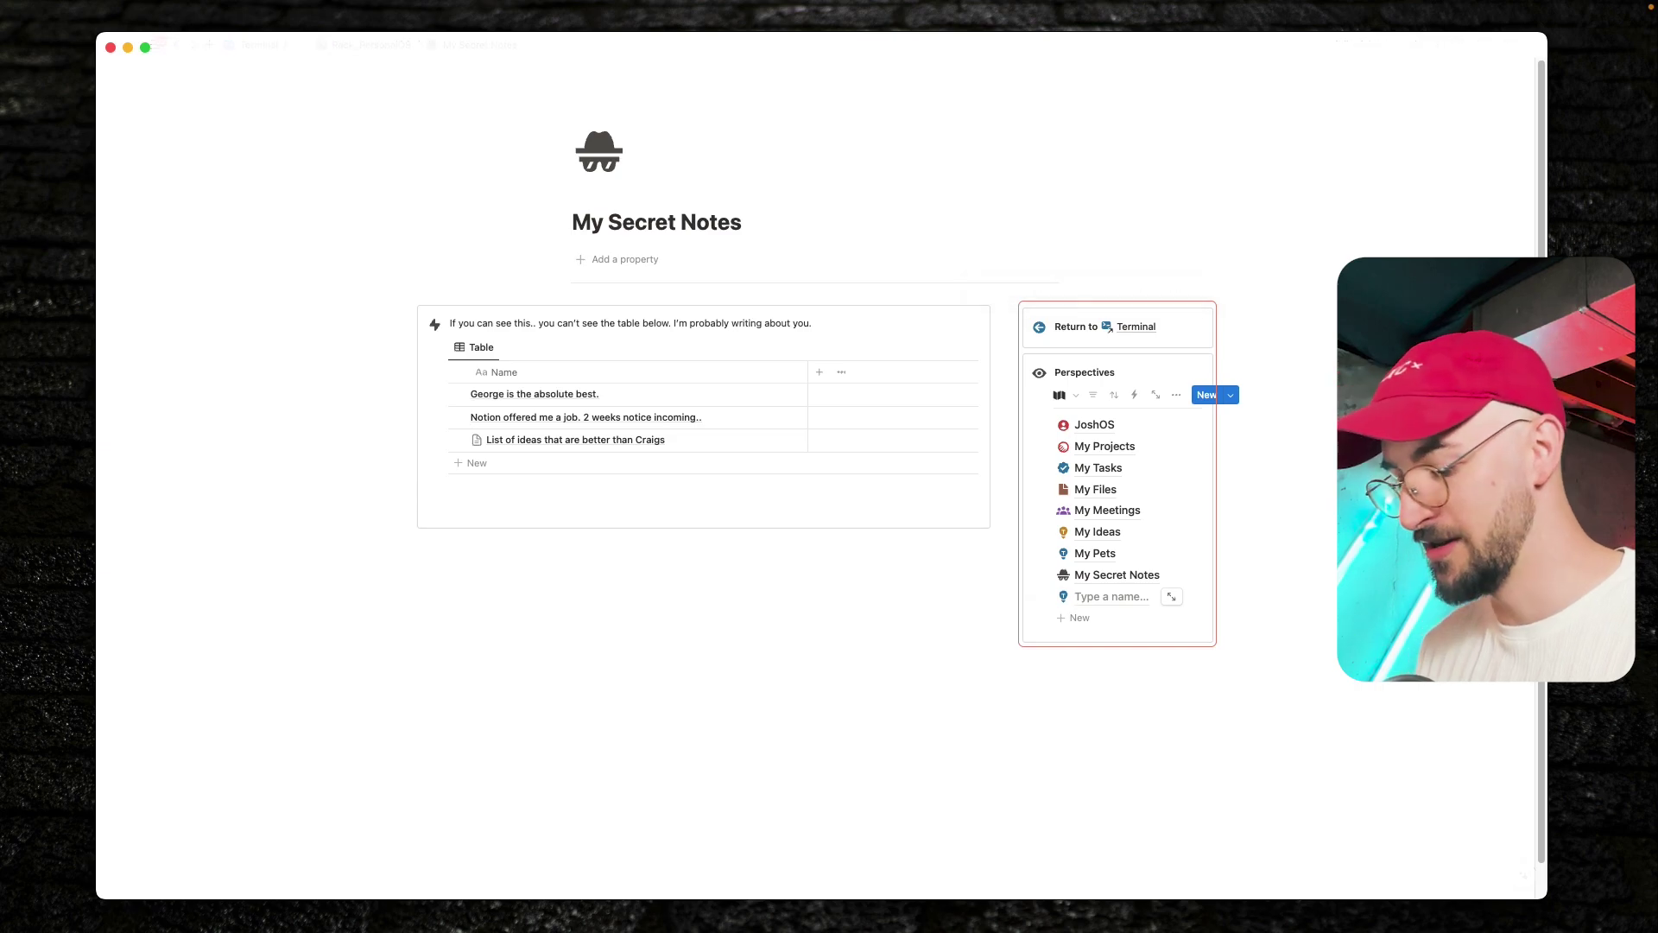
{"action": "type", "text": "My Cars"}
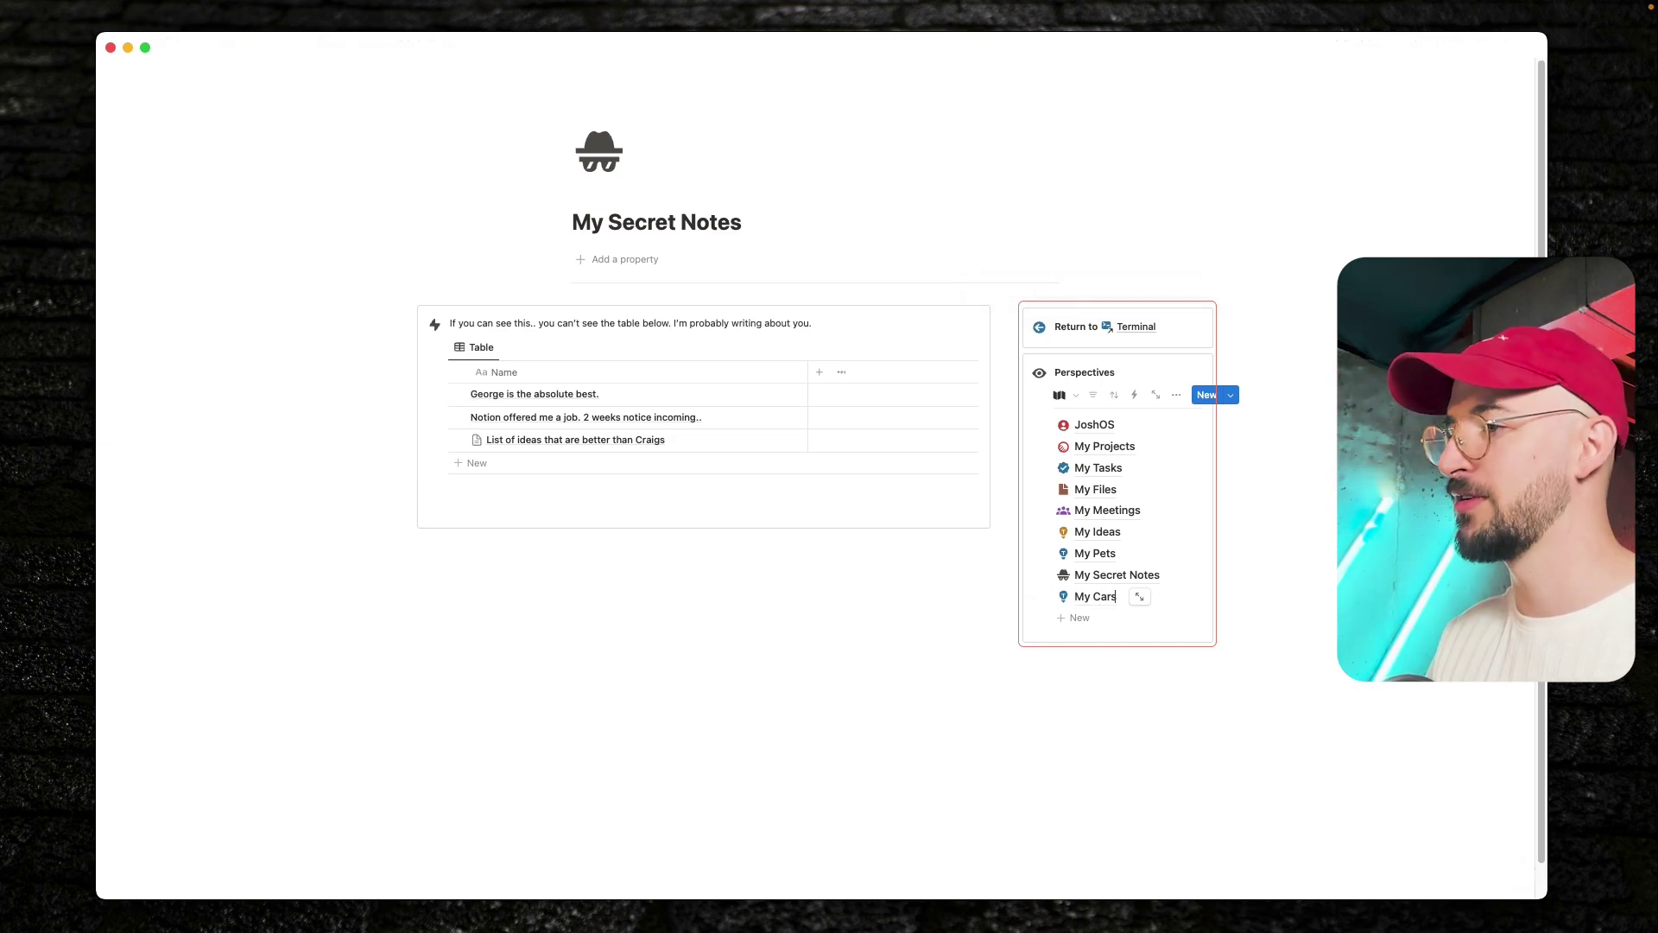
{"action": "key", "text": "Escape"}
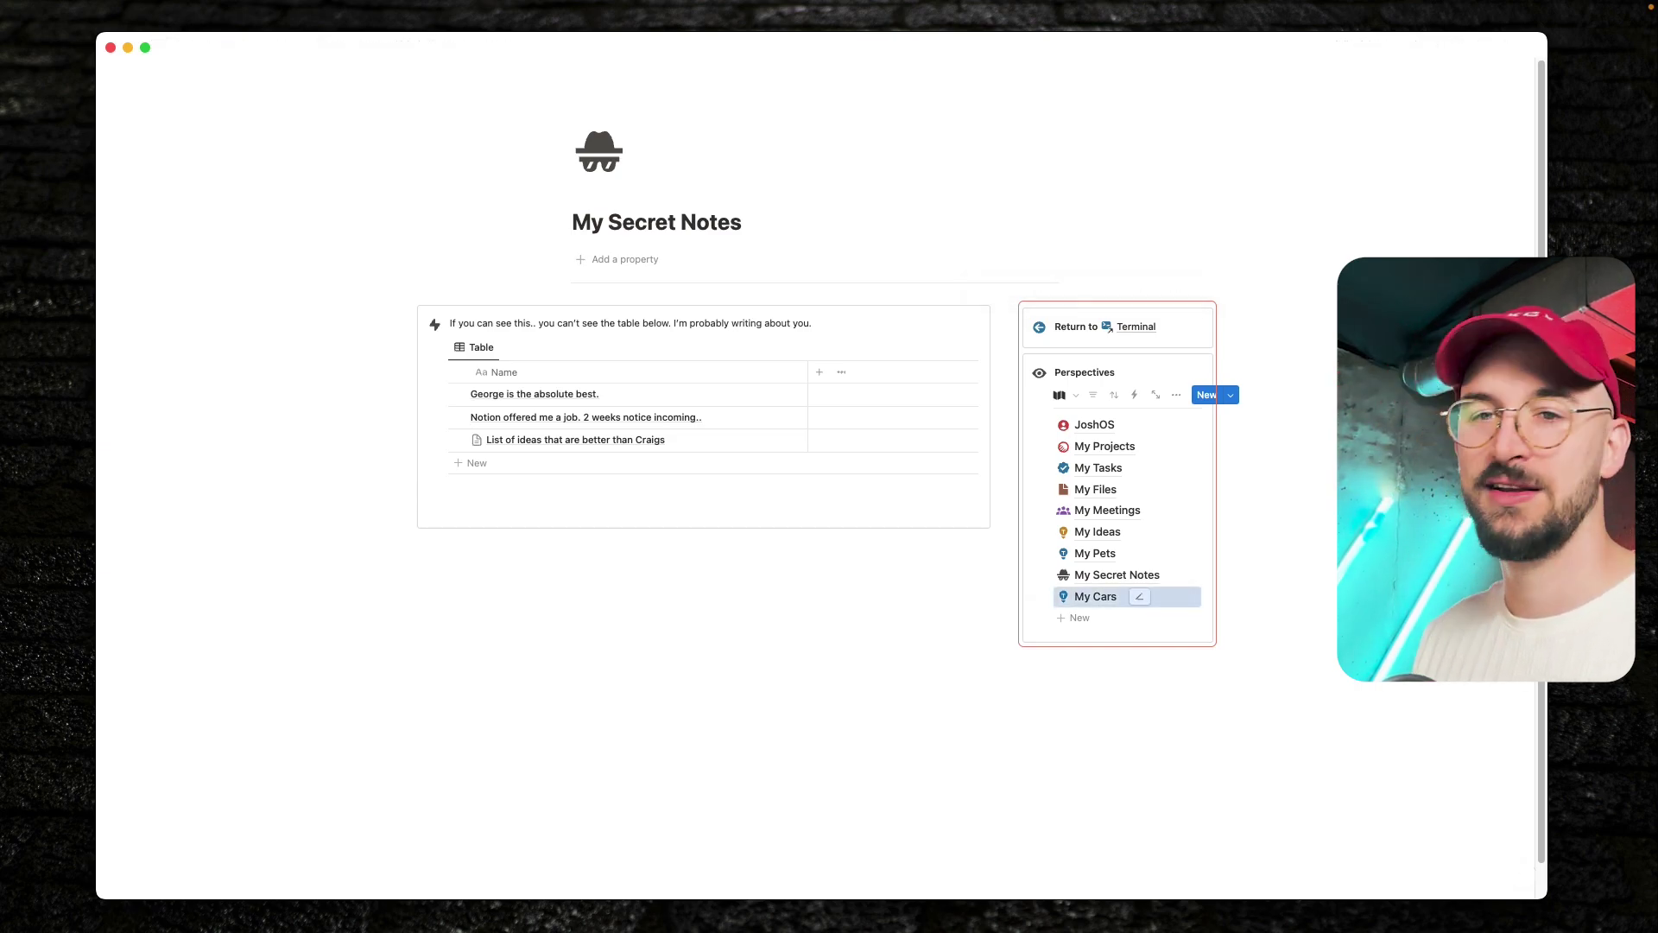
{"action": "left_click", "coordinate": [1108, 597]}
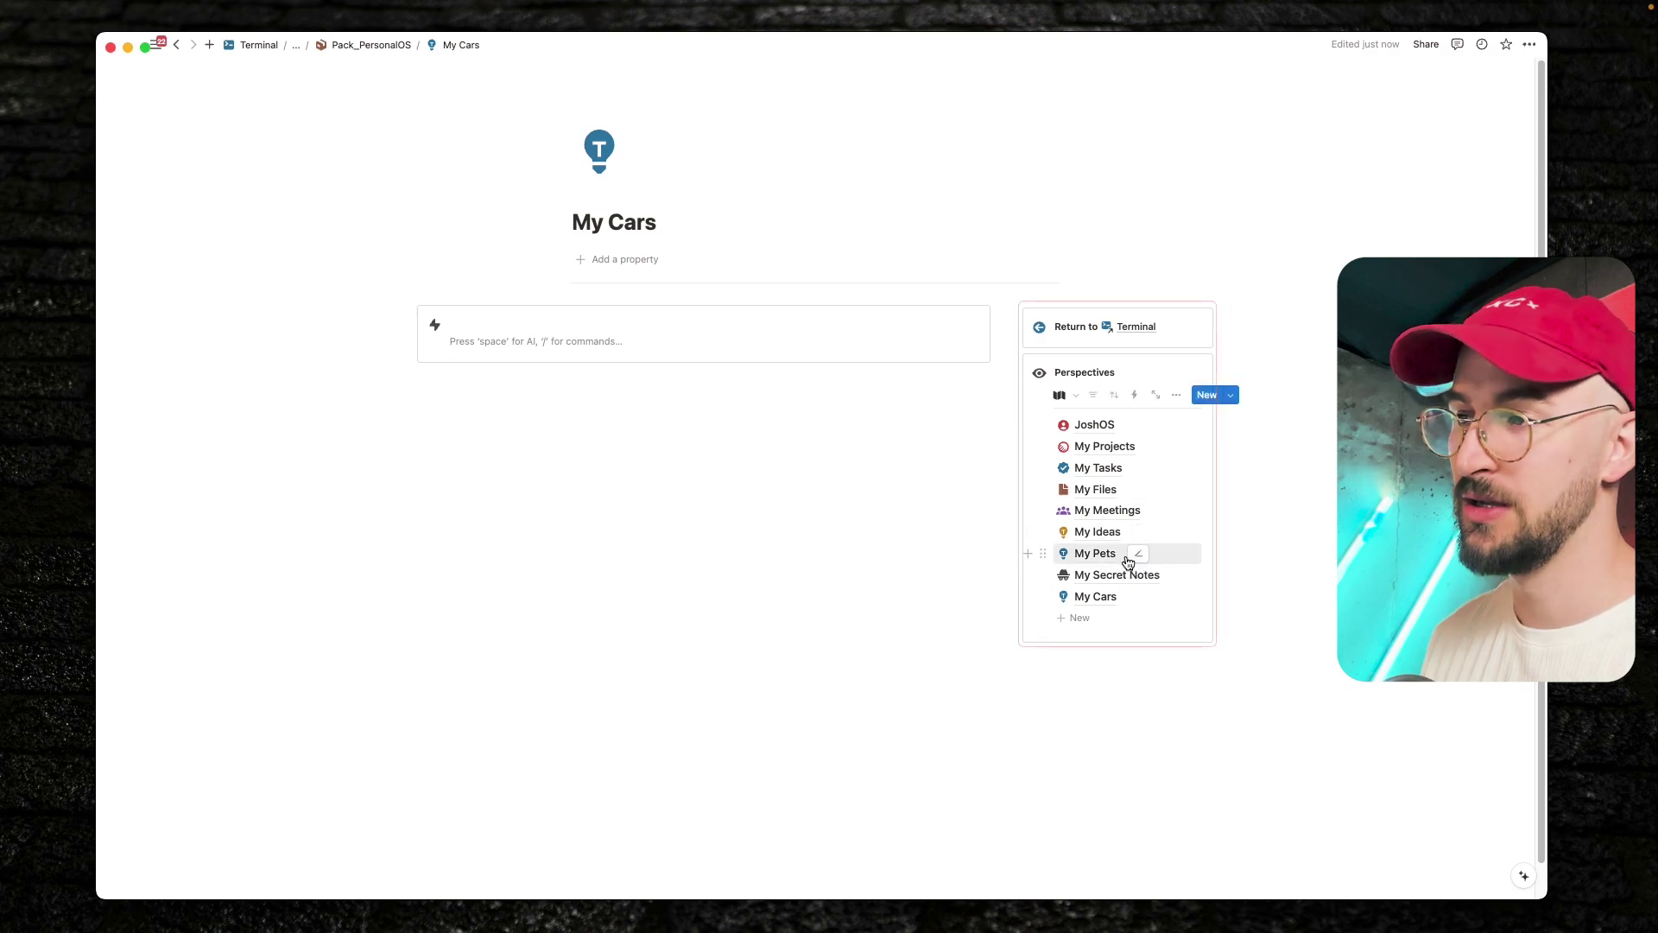
Change the page title from 'My Cars' to 'My Wall of Love'
{"action": "left_click", "coordinate": [479, 342]}
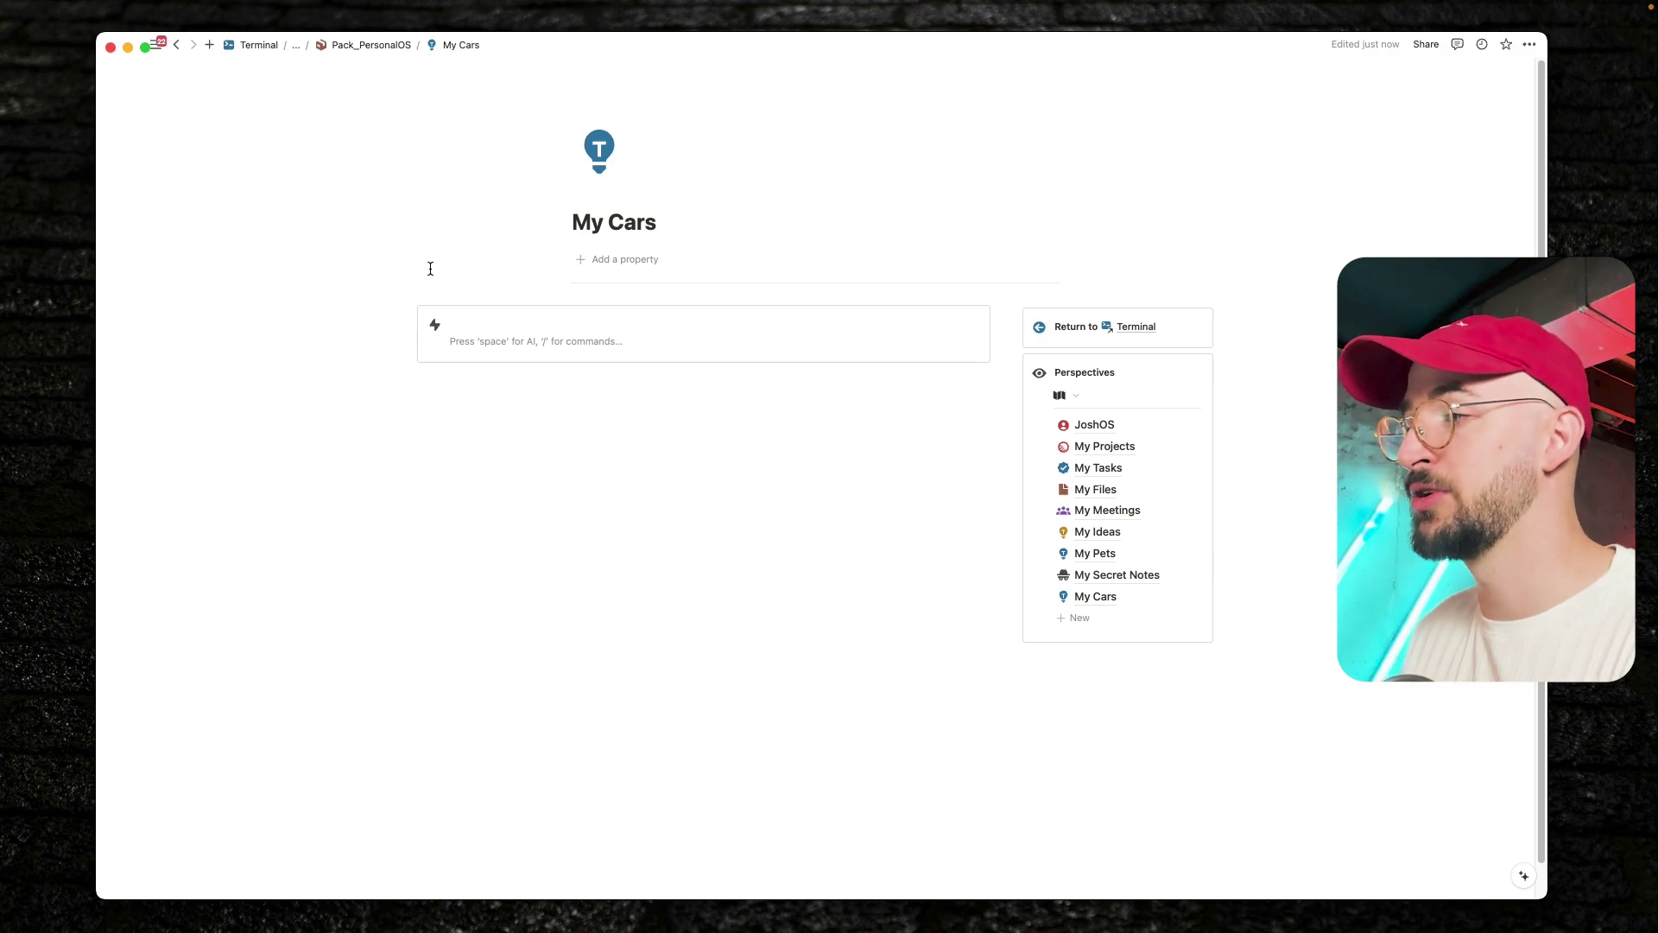
{"action": "left_click_drag", "start_coordinate": [655, 226], "coordinate": [607, 226]}
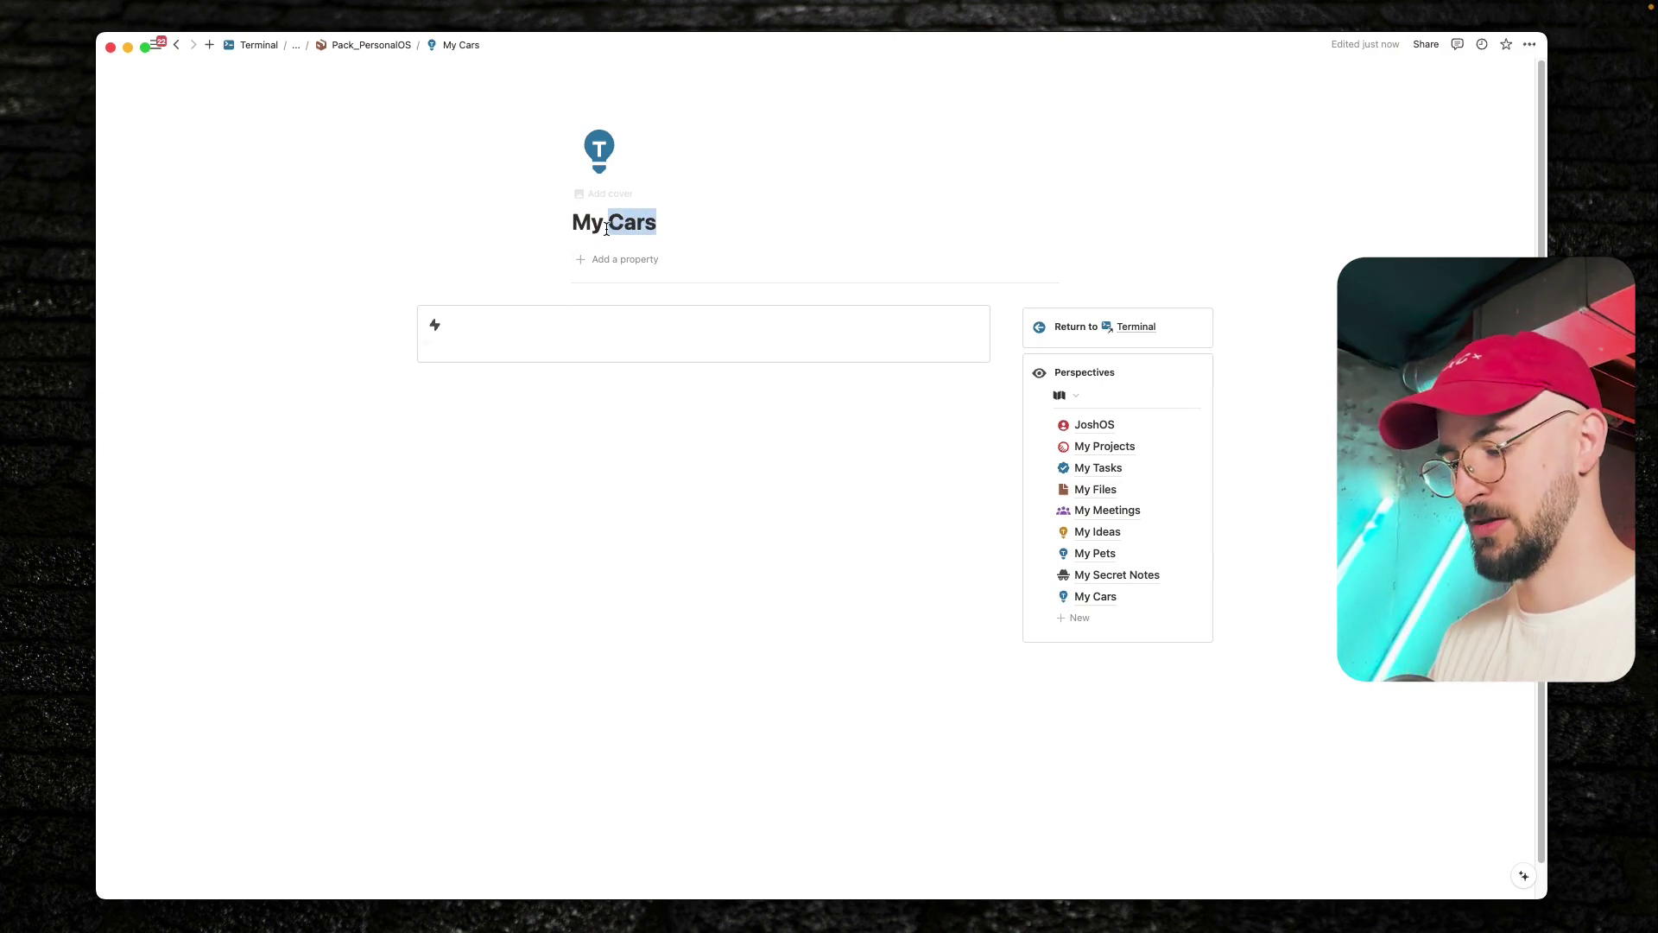
{"action": "type", "text": "Wall of Love"}
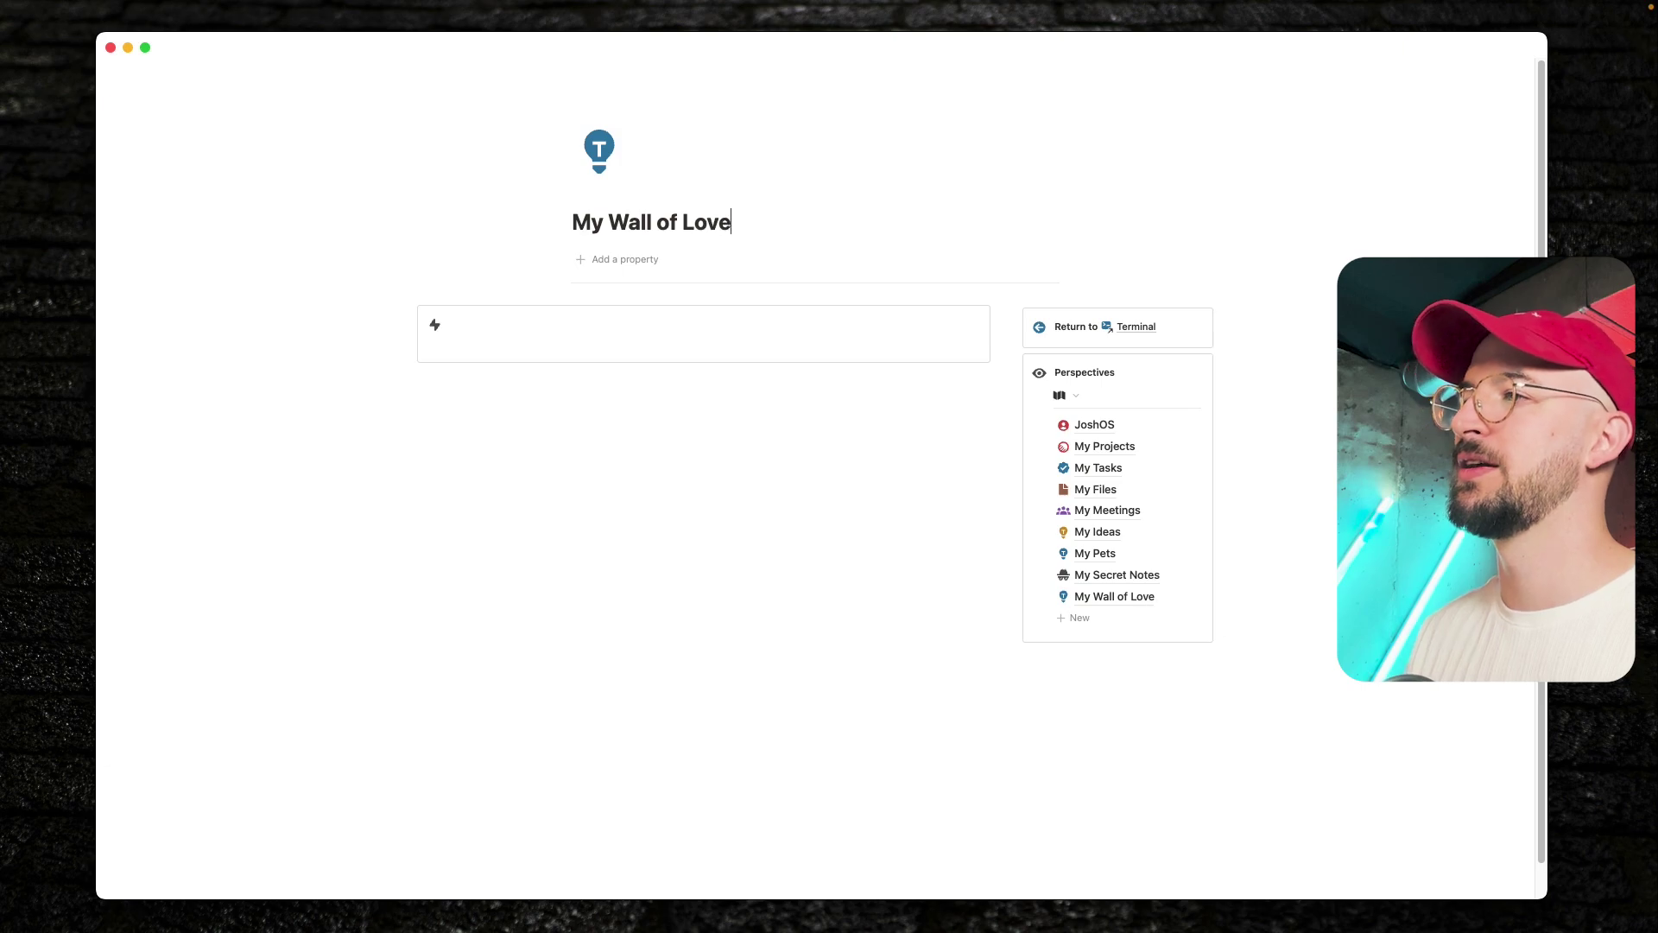
Give the page a red heart icon and begin the note 'You killed that last meeting.'
{"action": "left_click", "coordinate": [599, 152]}
{"action": "type", "text": "heart"}
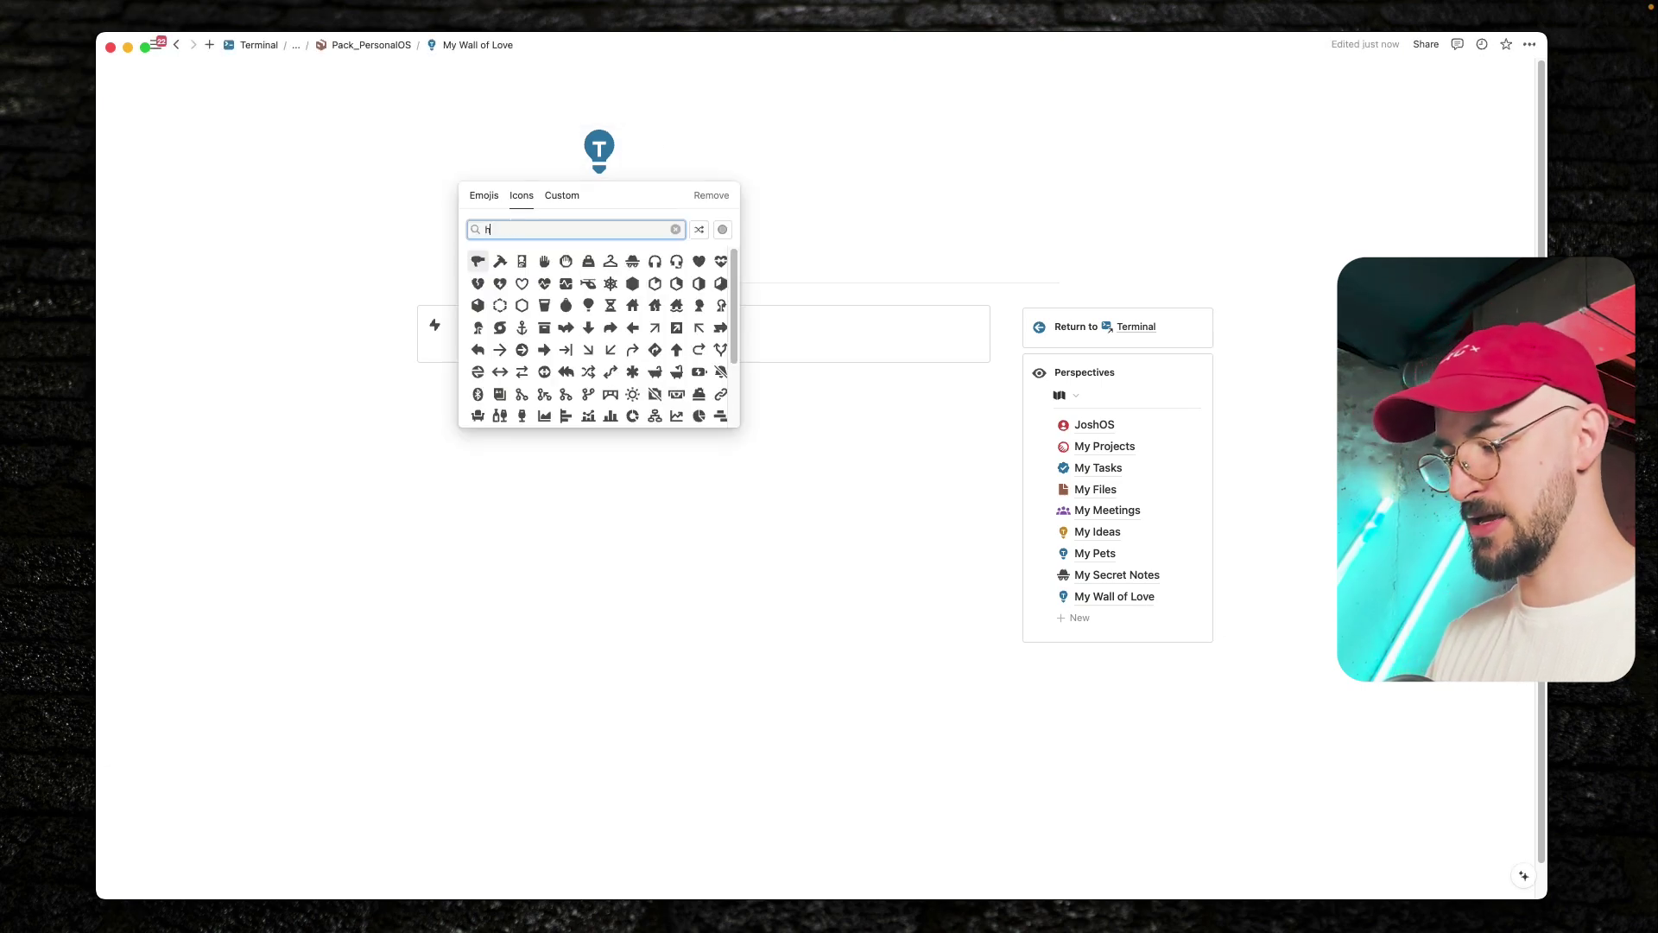
{"action": "mouse_move", "coordinate": [483, 258]}
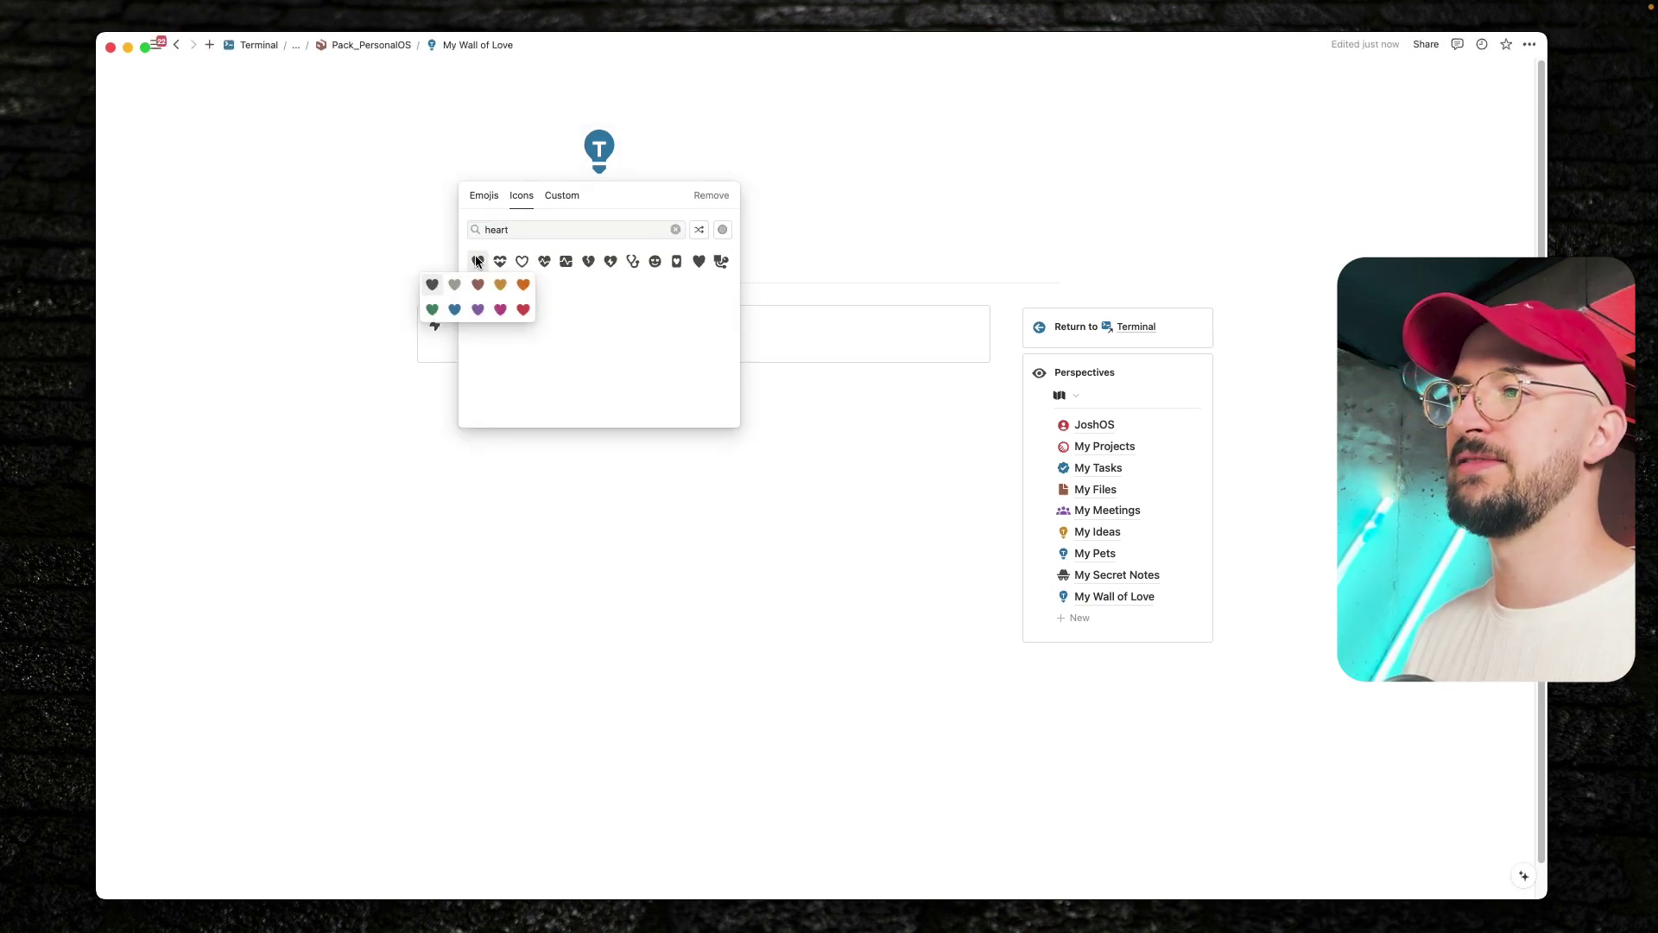
{"action": "left_click", "coordinate": [520, 310]}
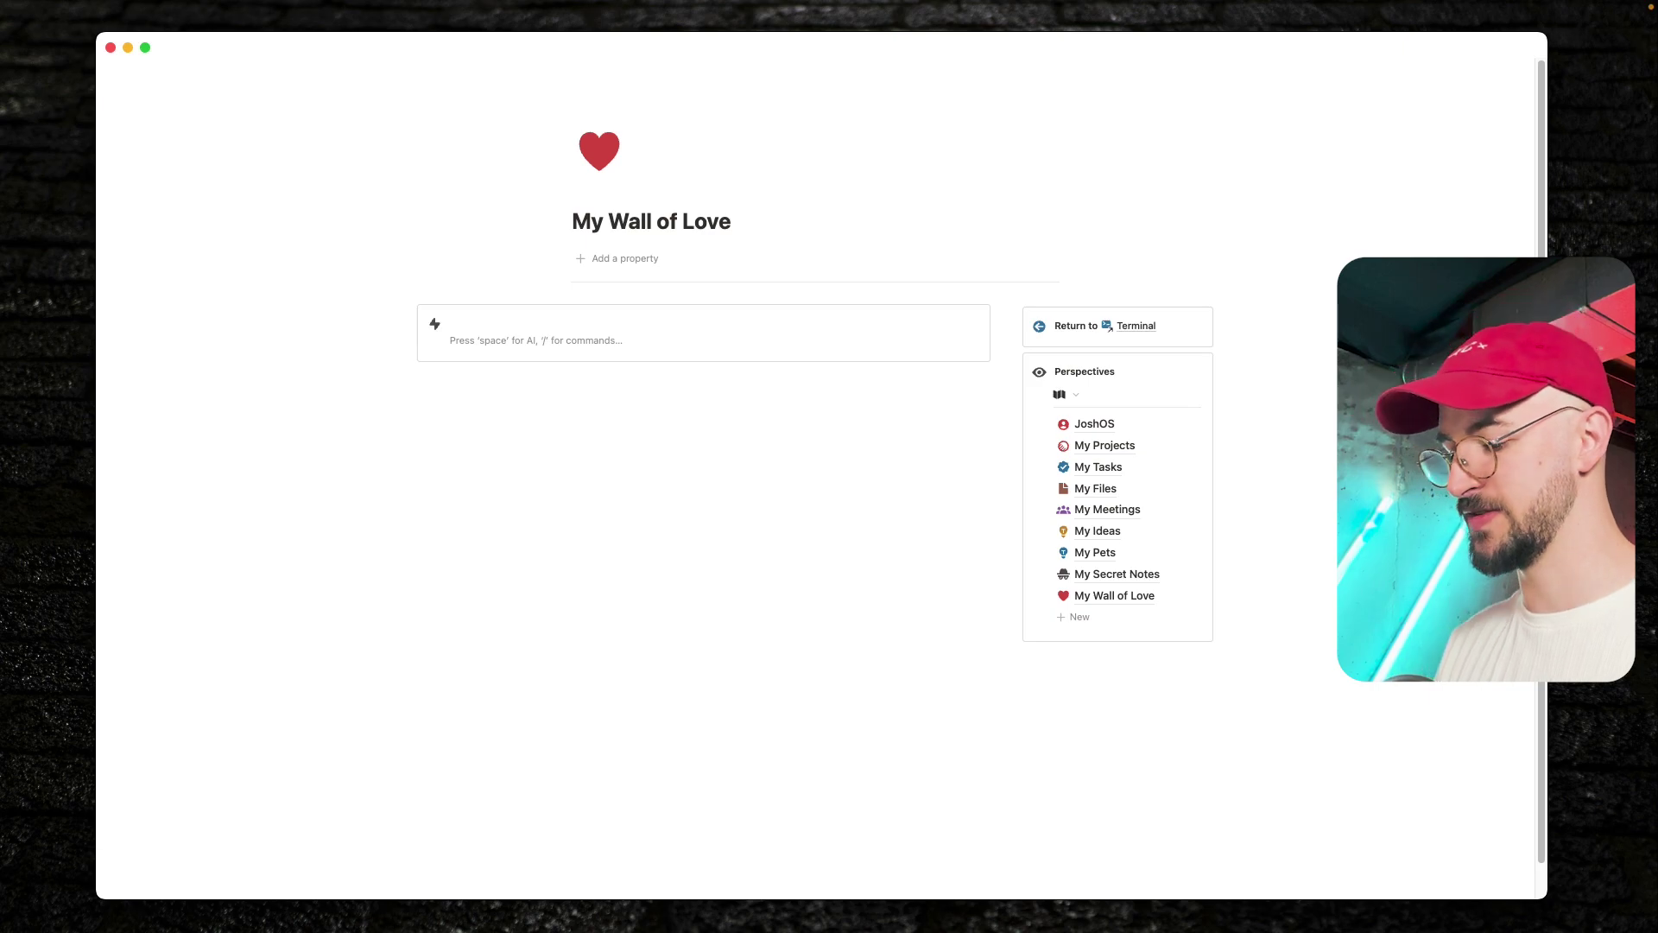
{"action": "type", "text": "You killed that last"}
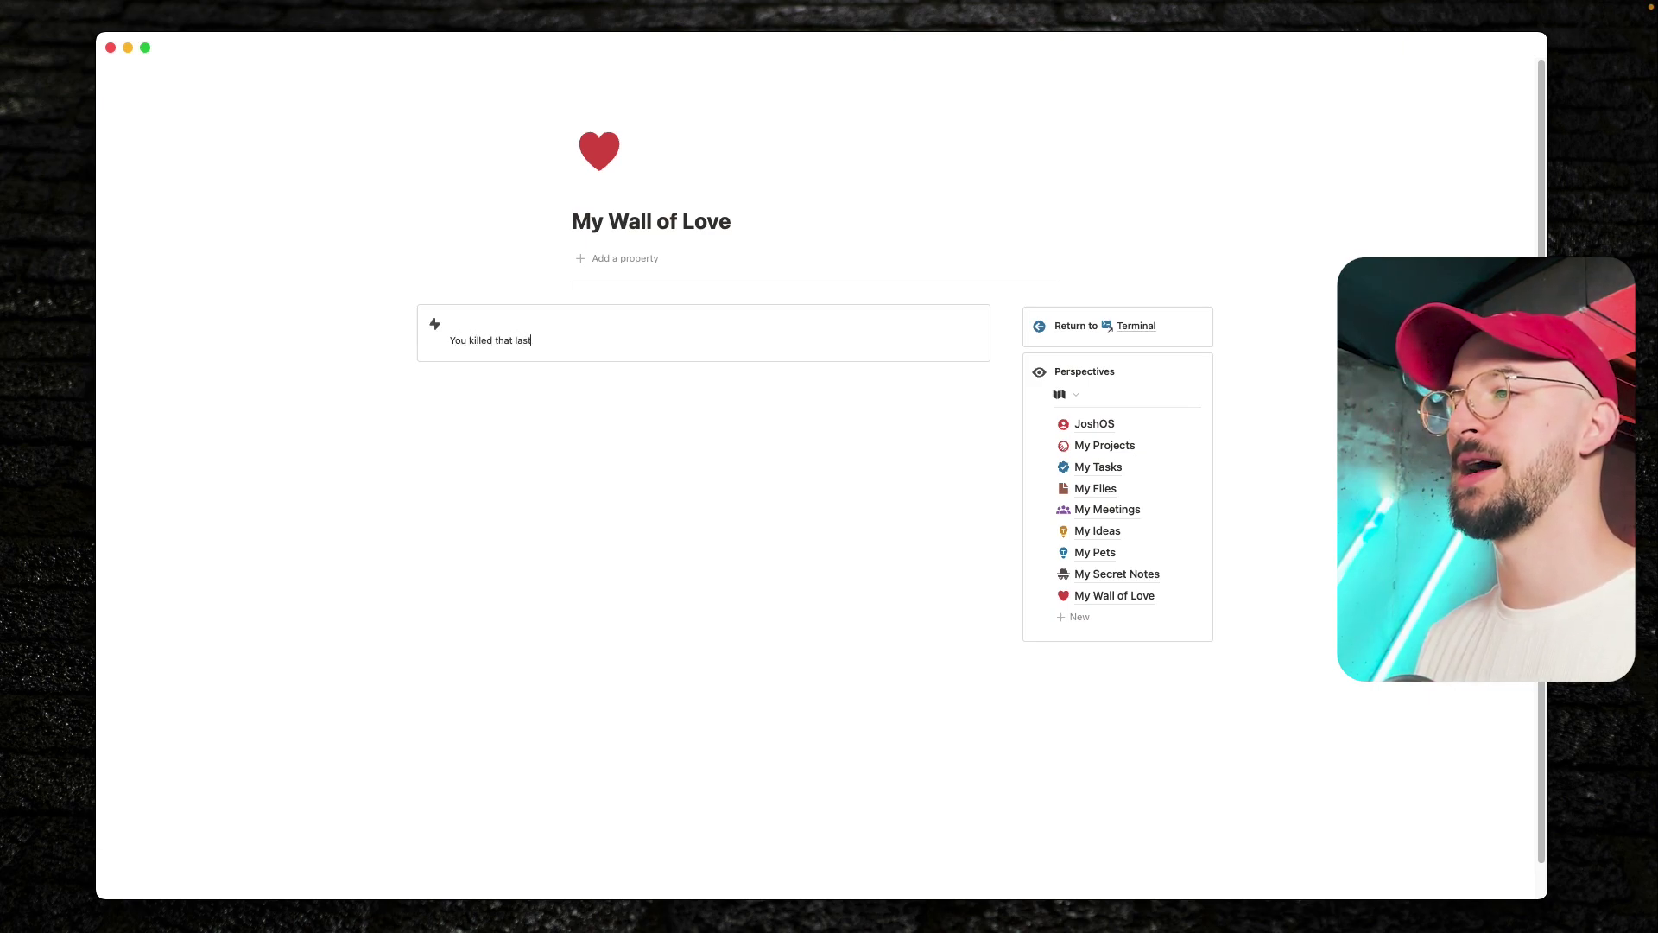
{"action": "type", "text": "."}
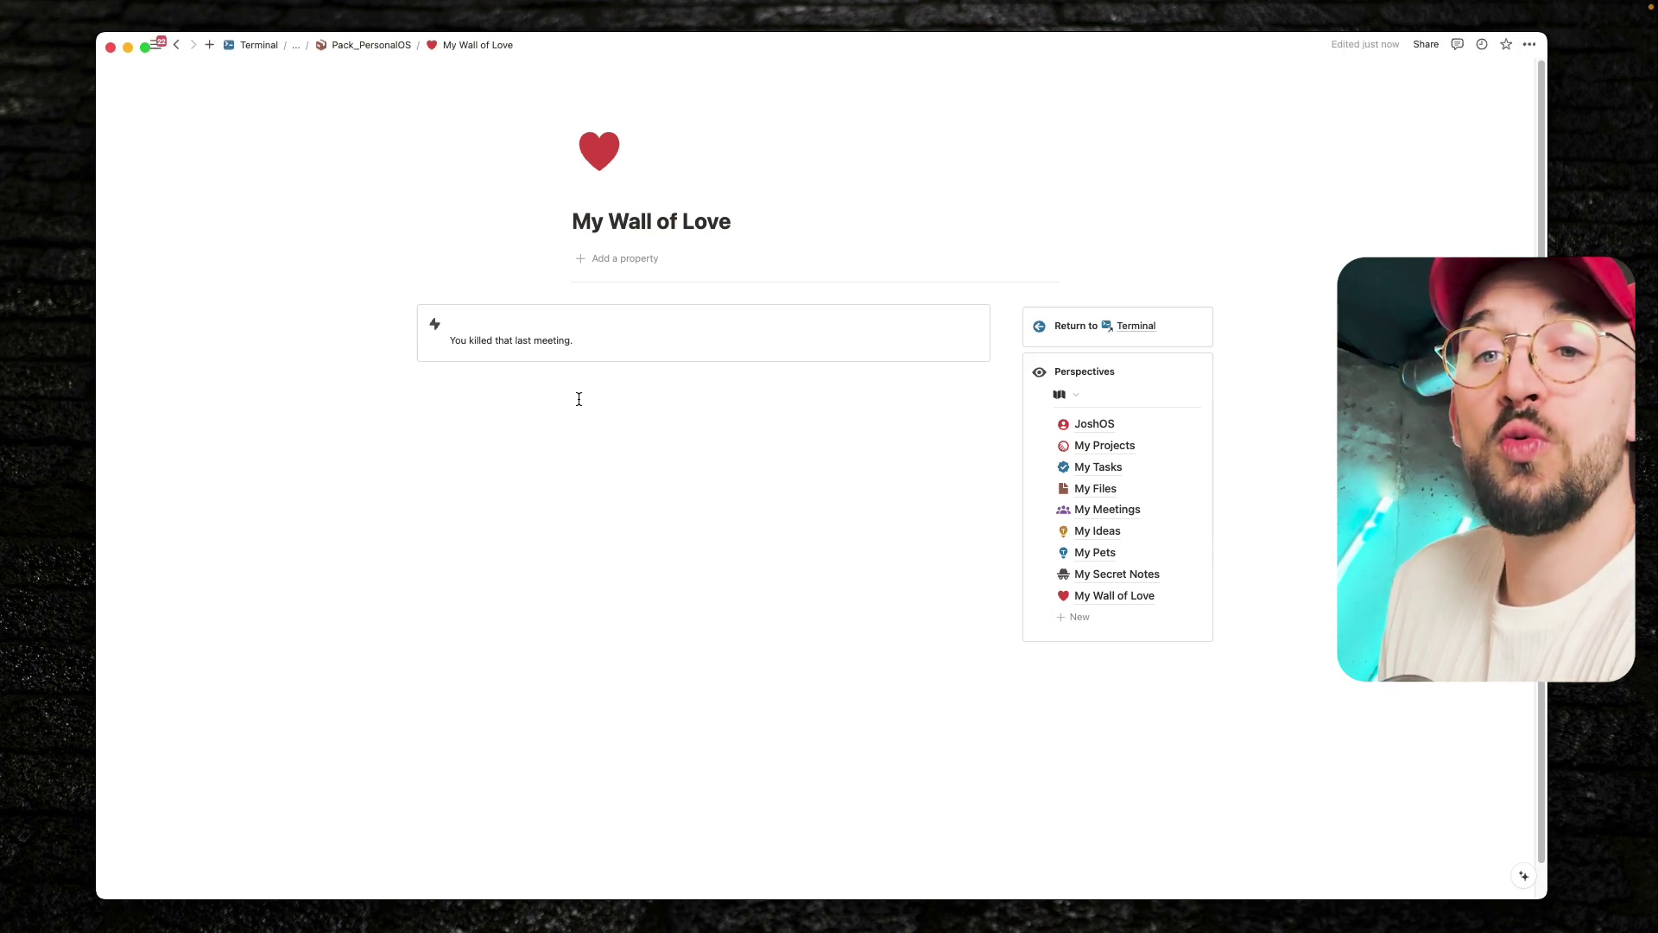